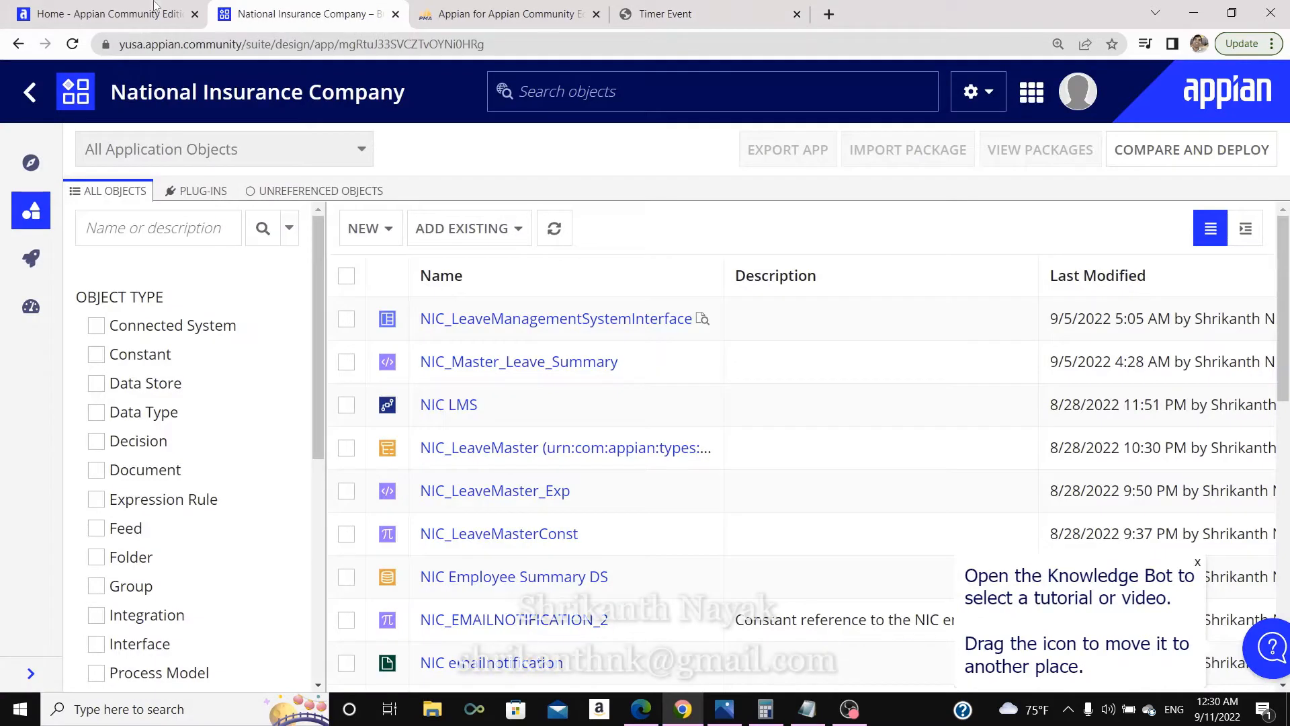
Create an expression rule named NIC_Master_Employee_All from scratch in the NIC Rules & Constants folder.
click(393, 235)
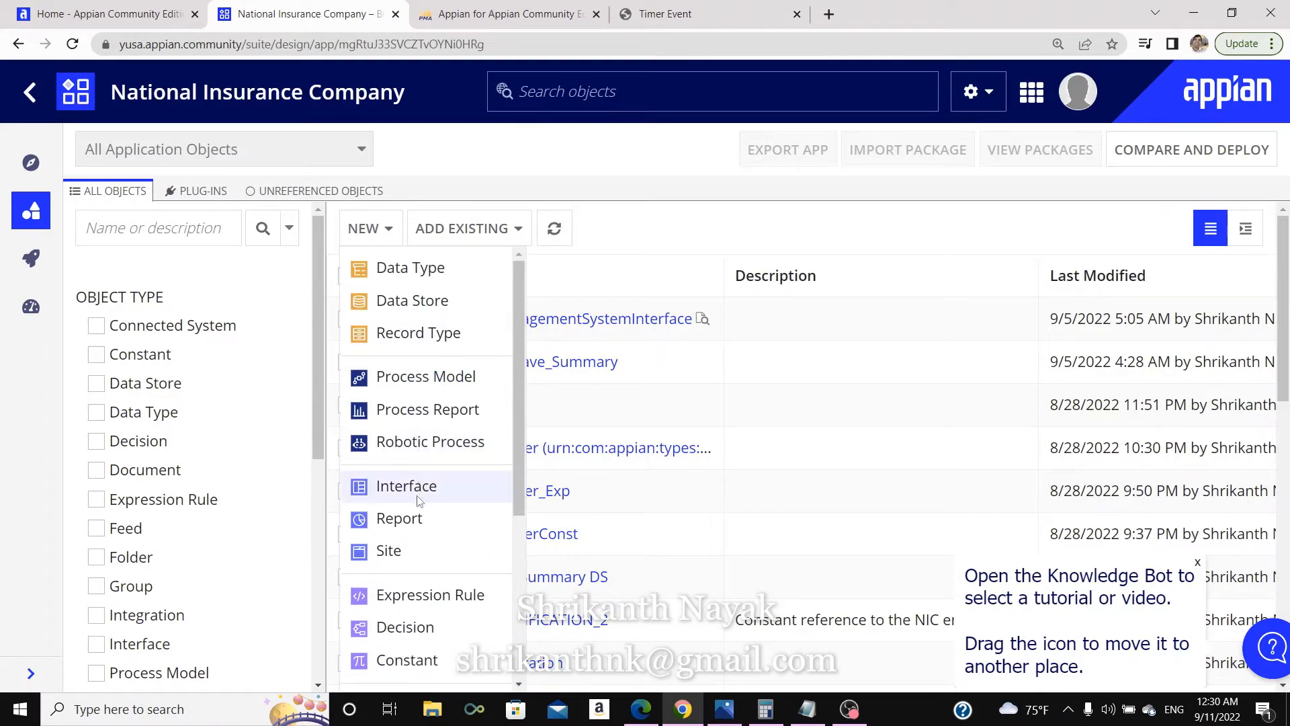
click(406, 593)
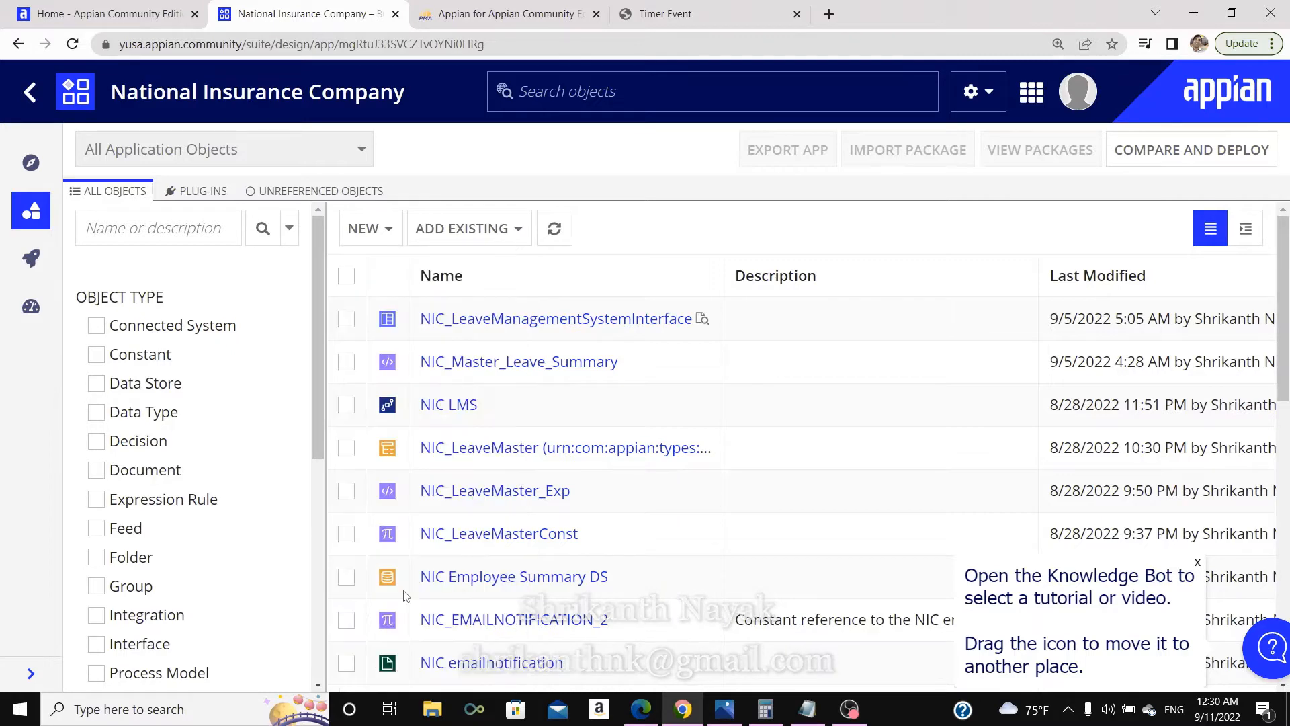
click(370, 324)
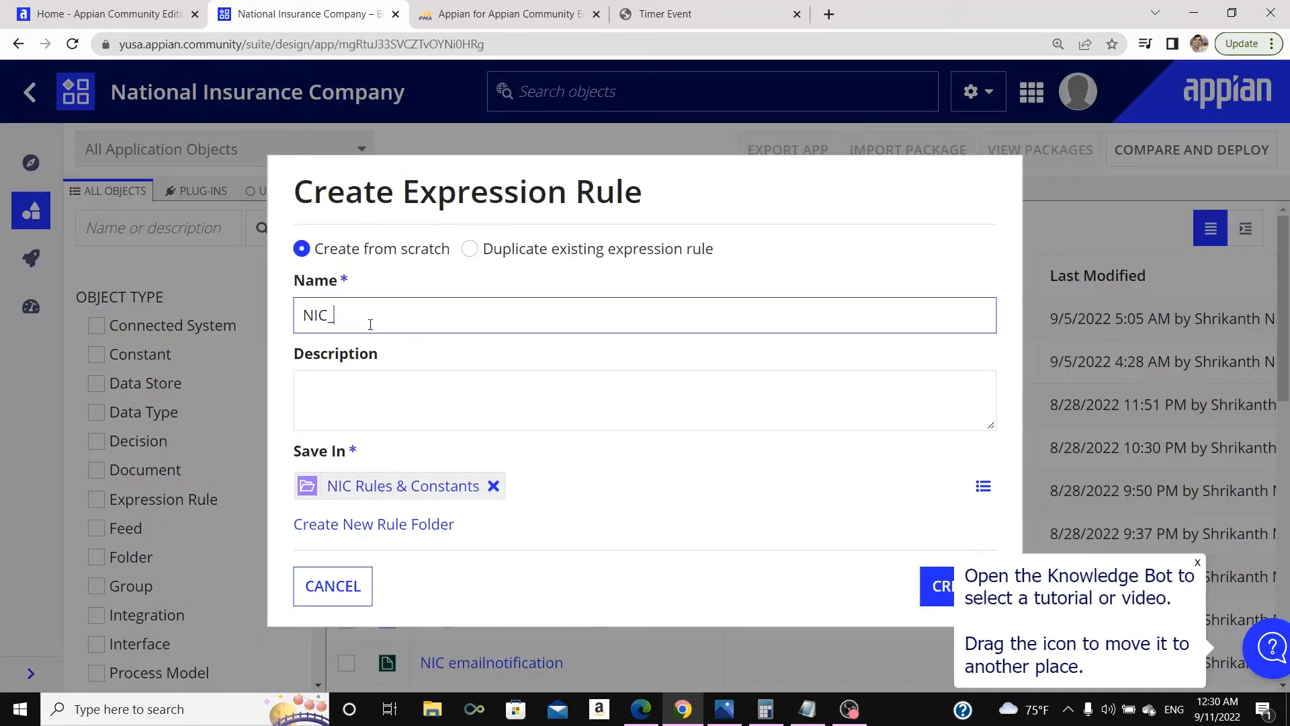
text(Master_Employee_All)
click(940, 589)
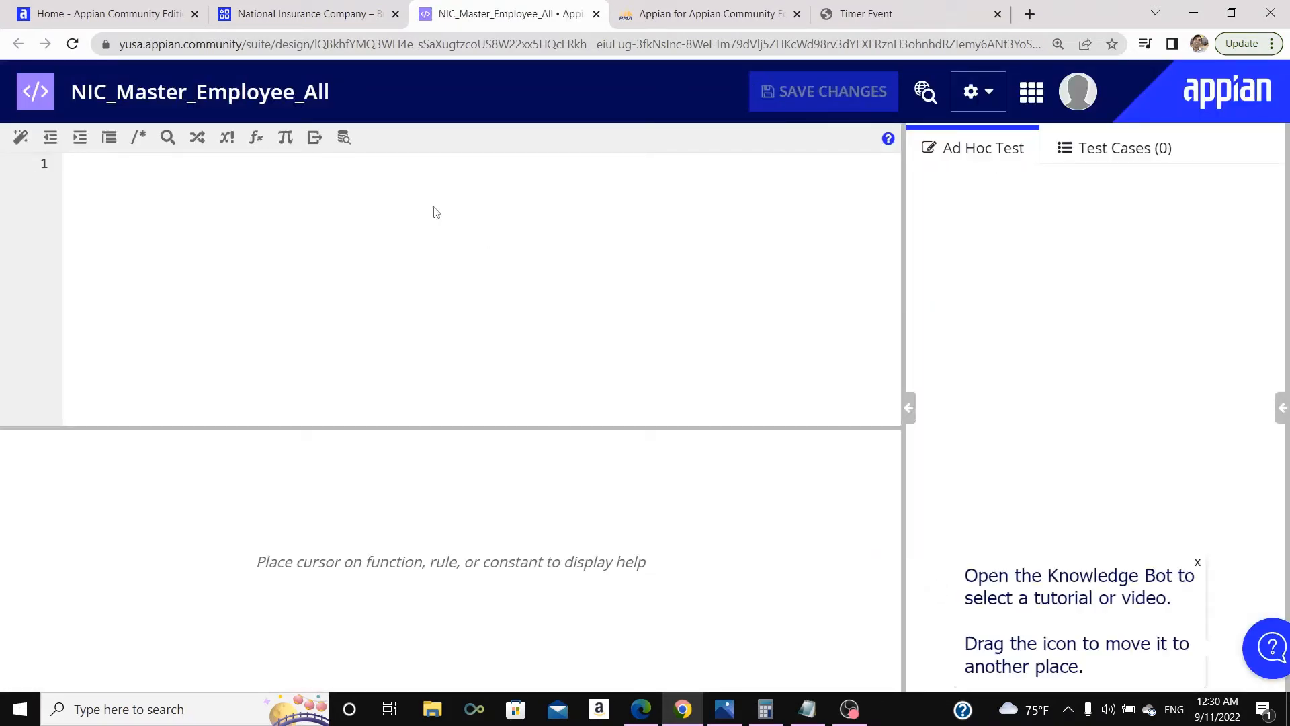
Open the Query Editor for the rule and choose the data store entity NIC_LeaveMasterConst as its data source.
click(344, 137)
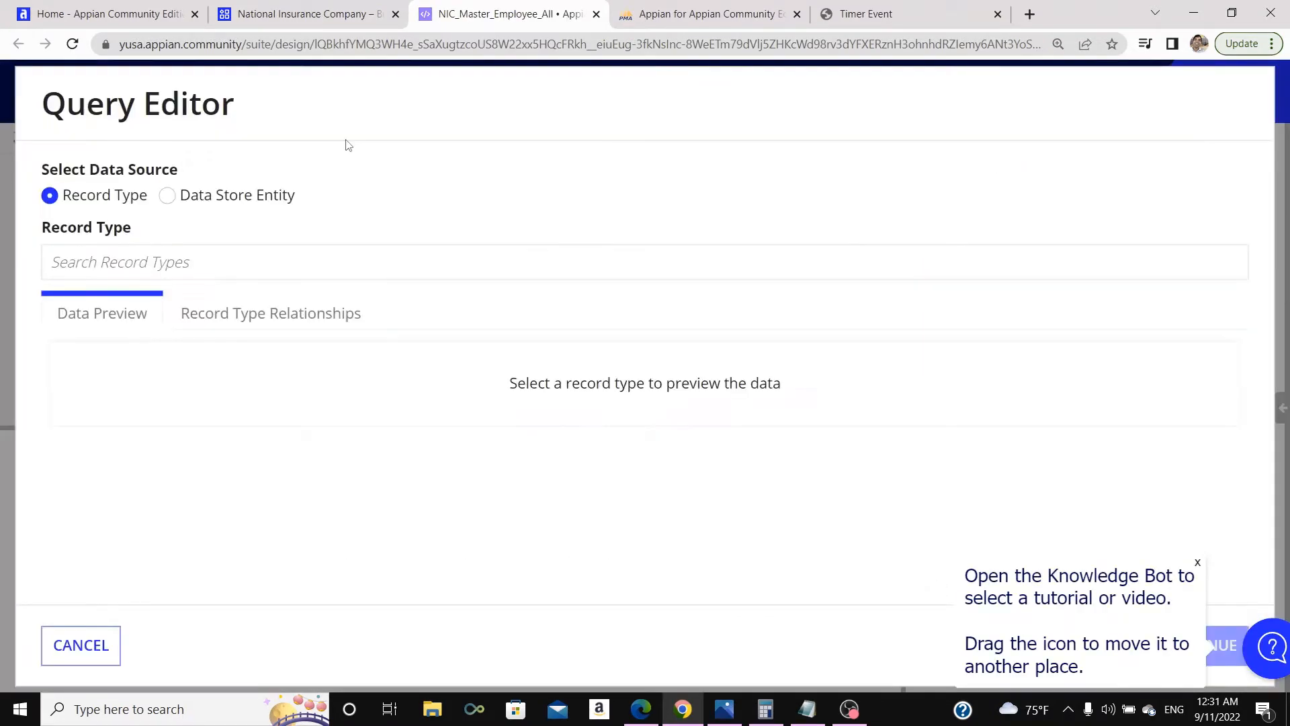
click(184, 195)
click(156, 256)
text(nic)
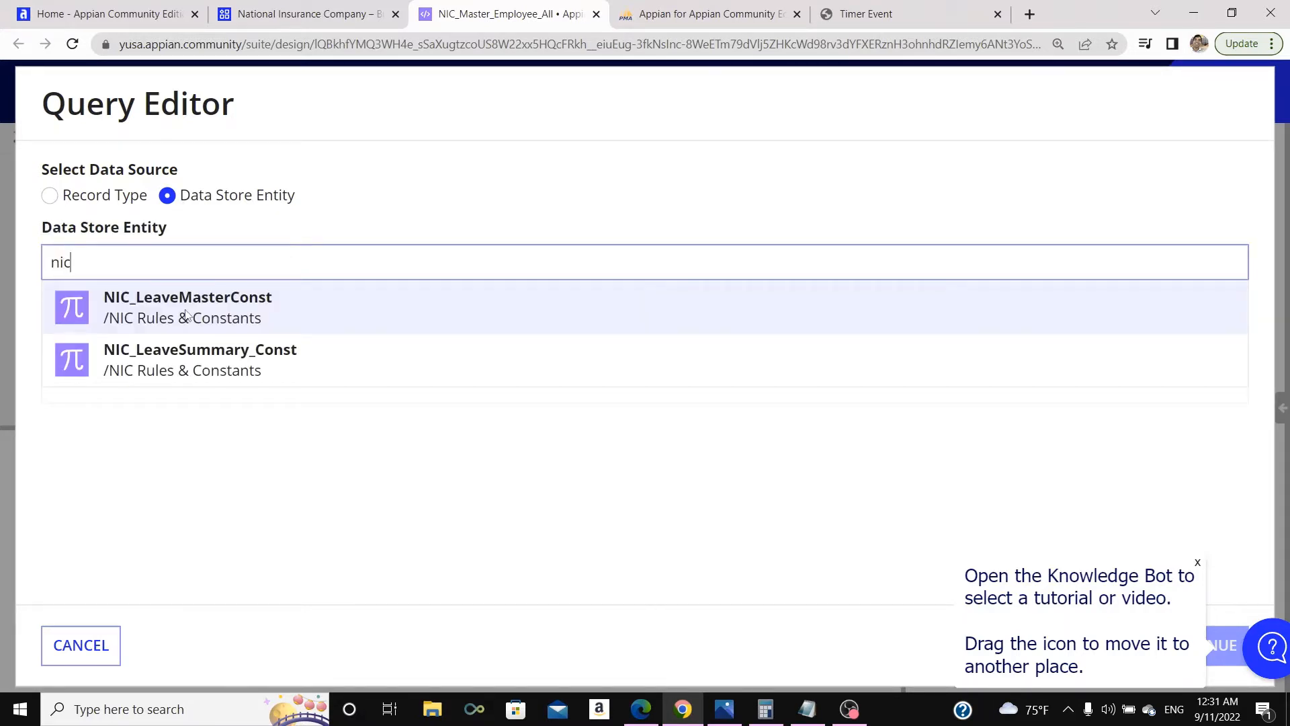
click(186, 314)
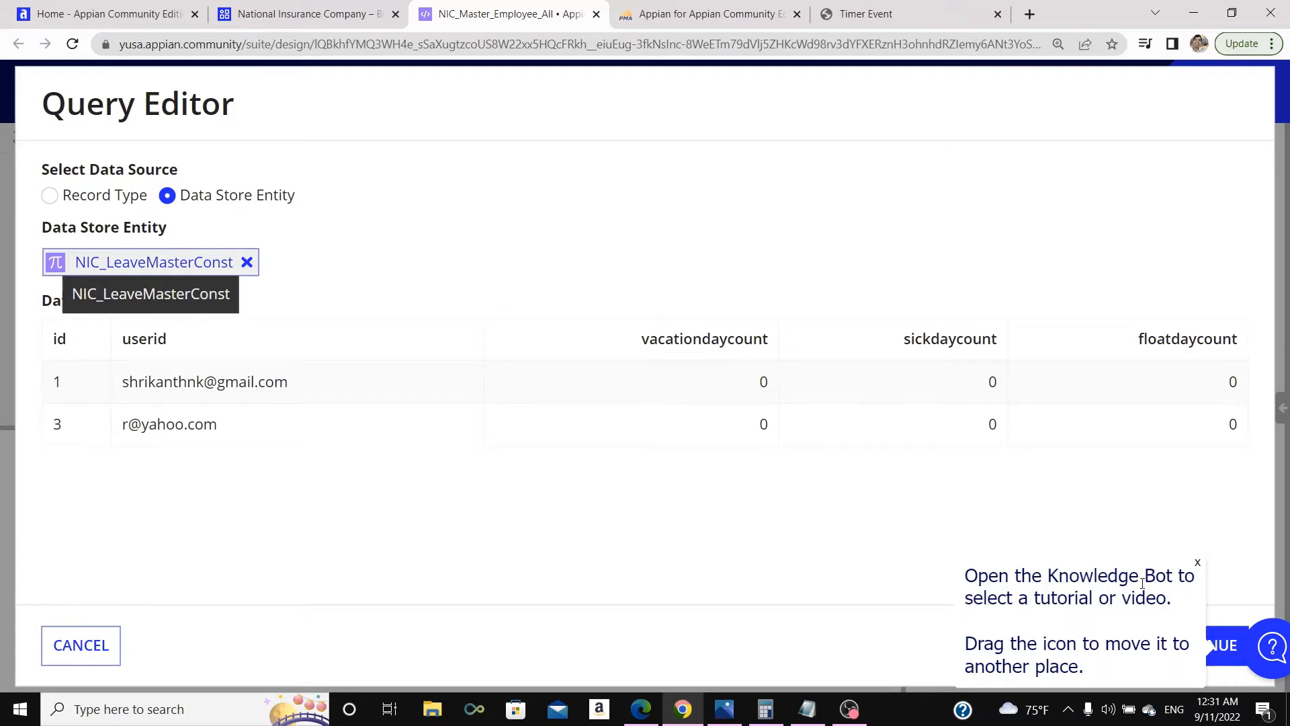
click(1198, 563)
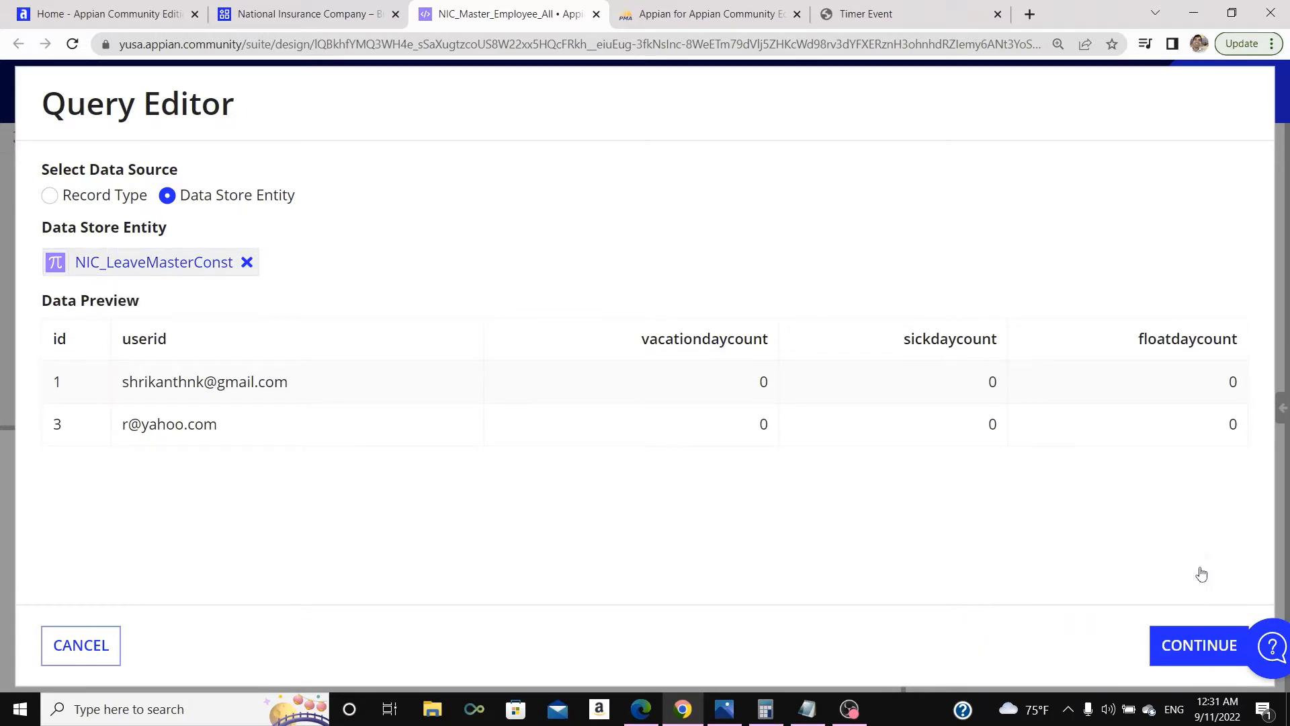
click(1178, 645)
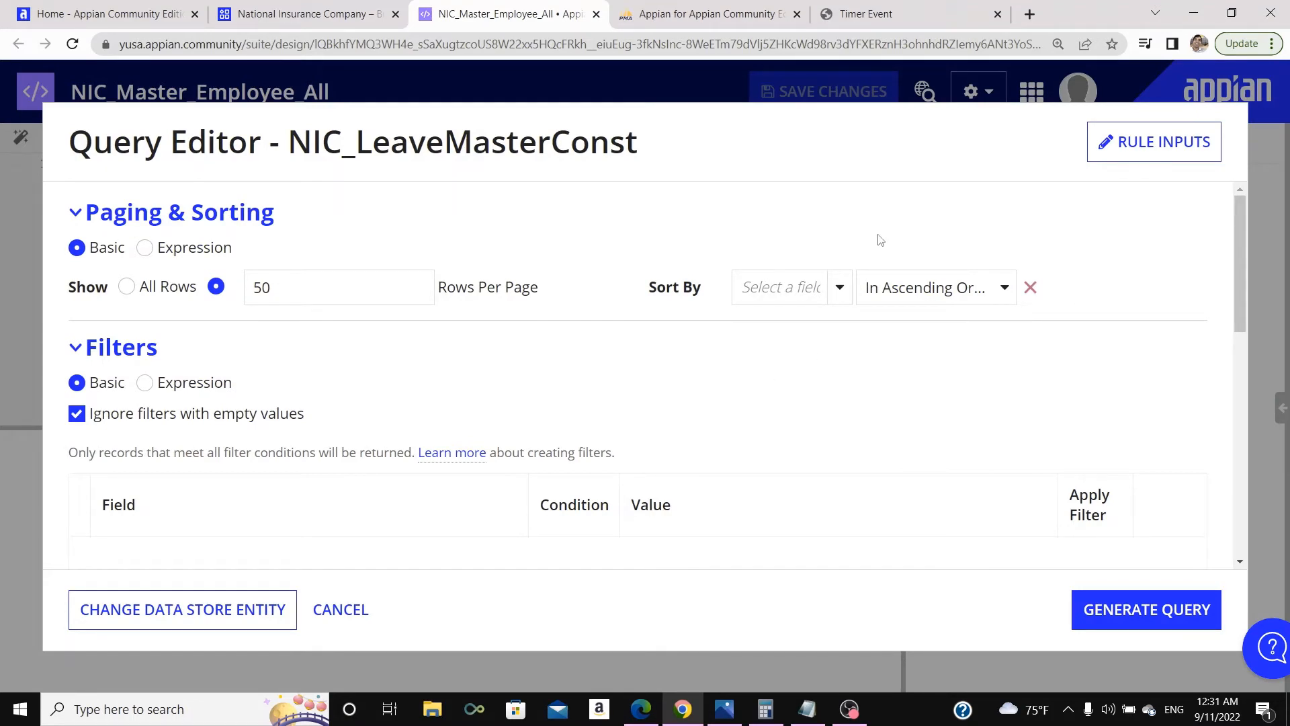
Generate the query with 50 rows per page and no filters, and append .data to the end of the expression.
scroll(831, 416, down, 2)
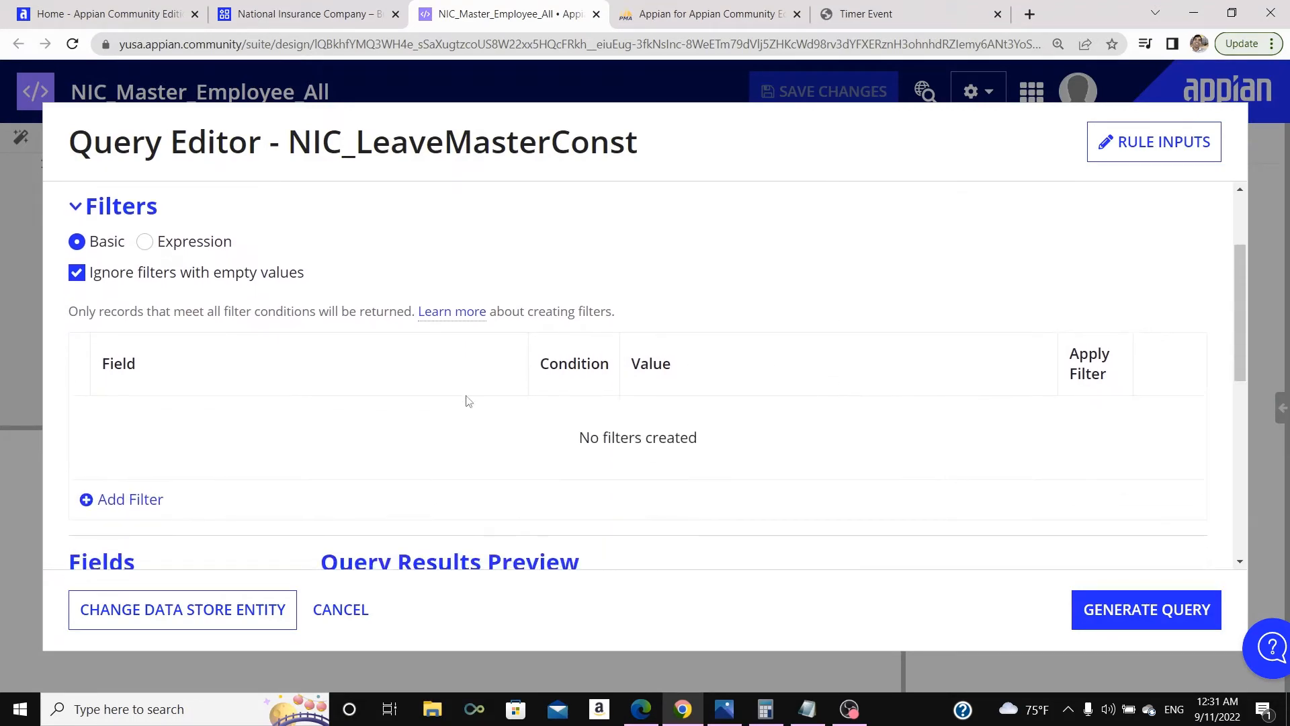
scroll(350, 445, down, 5)
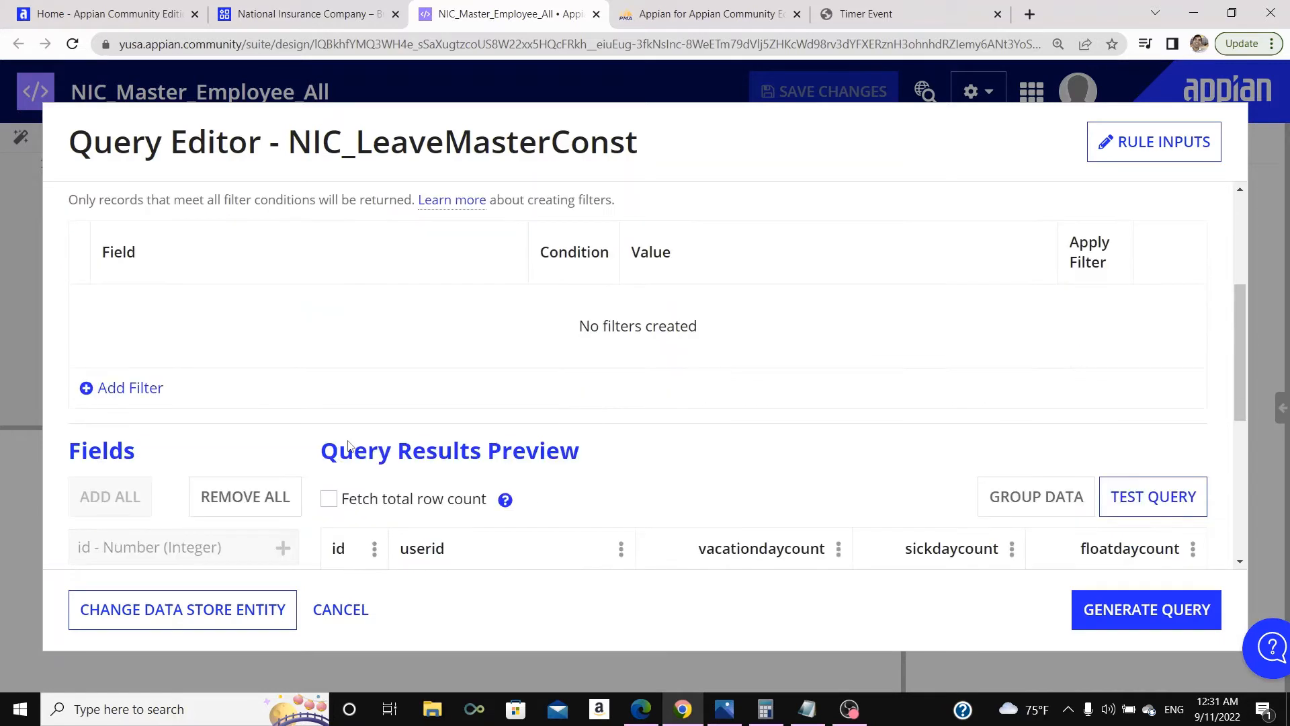
scroll(350, 446, up, 4)
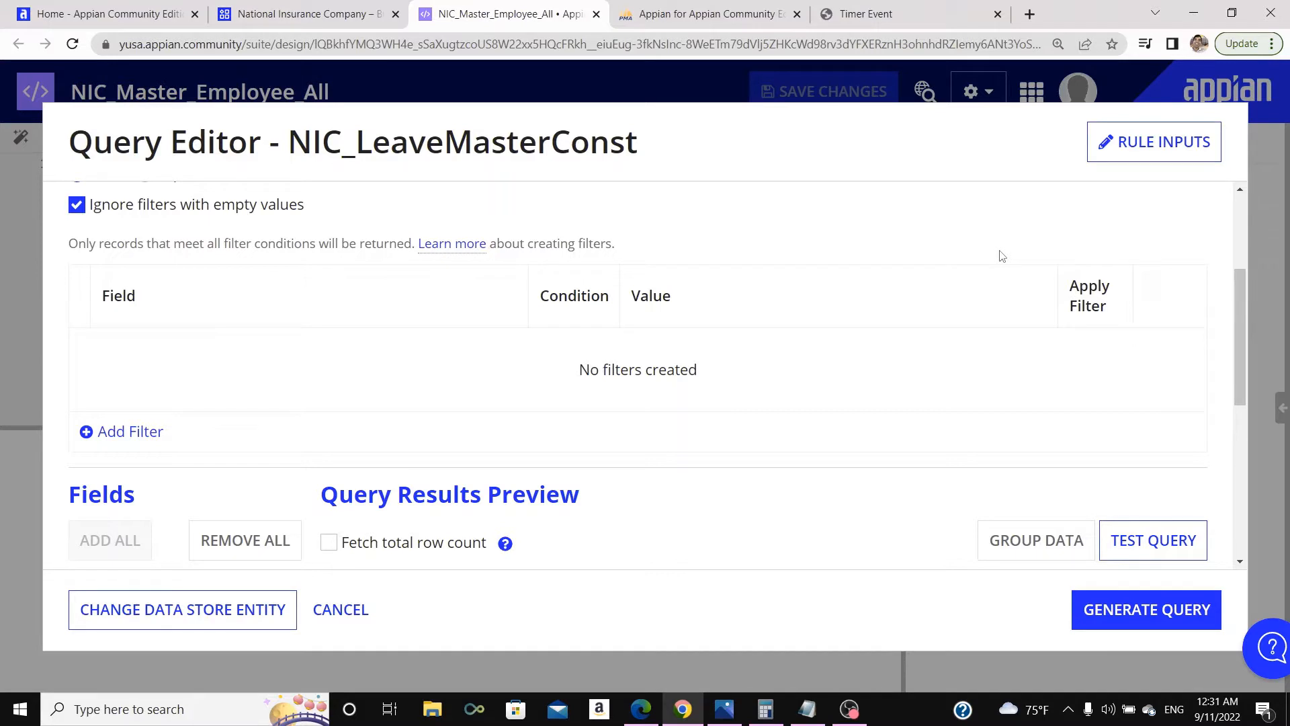
click(1137, 601)
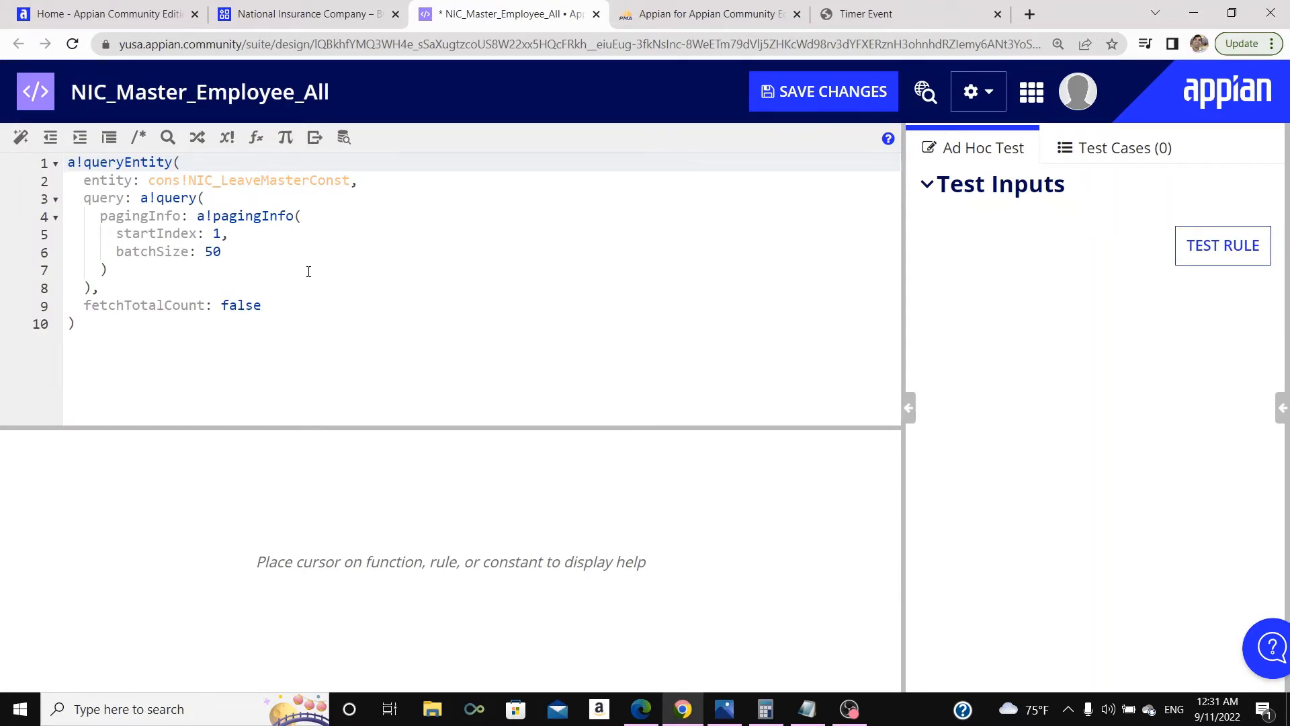
click(91, 323)
text(.data)
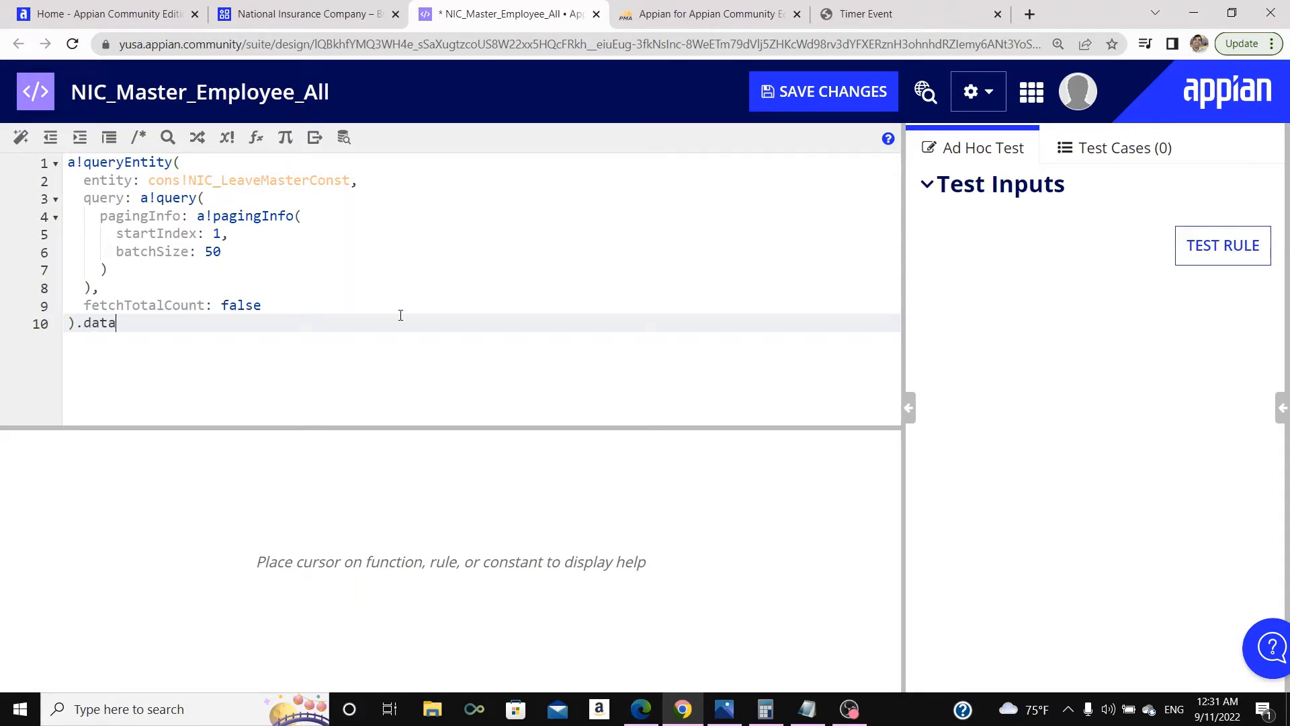
Test the rule and compare its output with the rows of the LeaveMaster database table.
click(1196, 253)
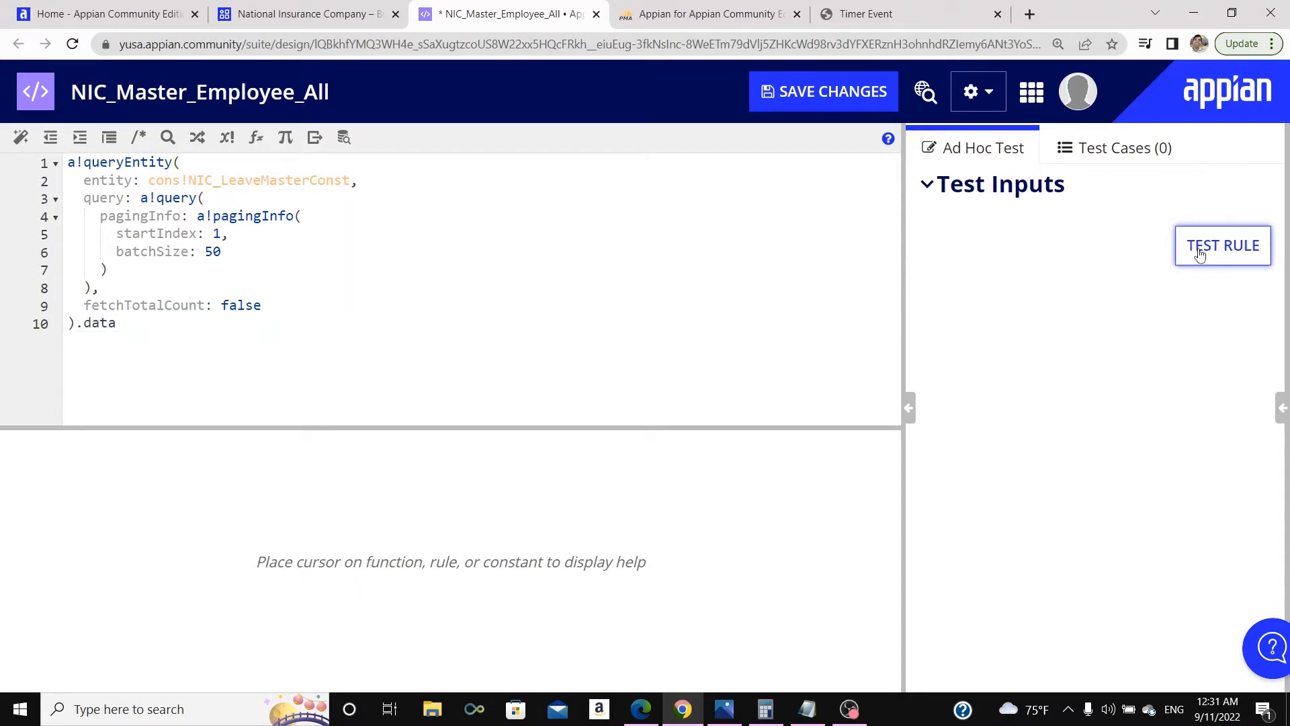
scroll(1078, 472, down, 1)
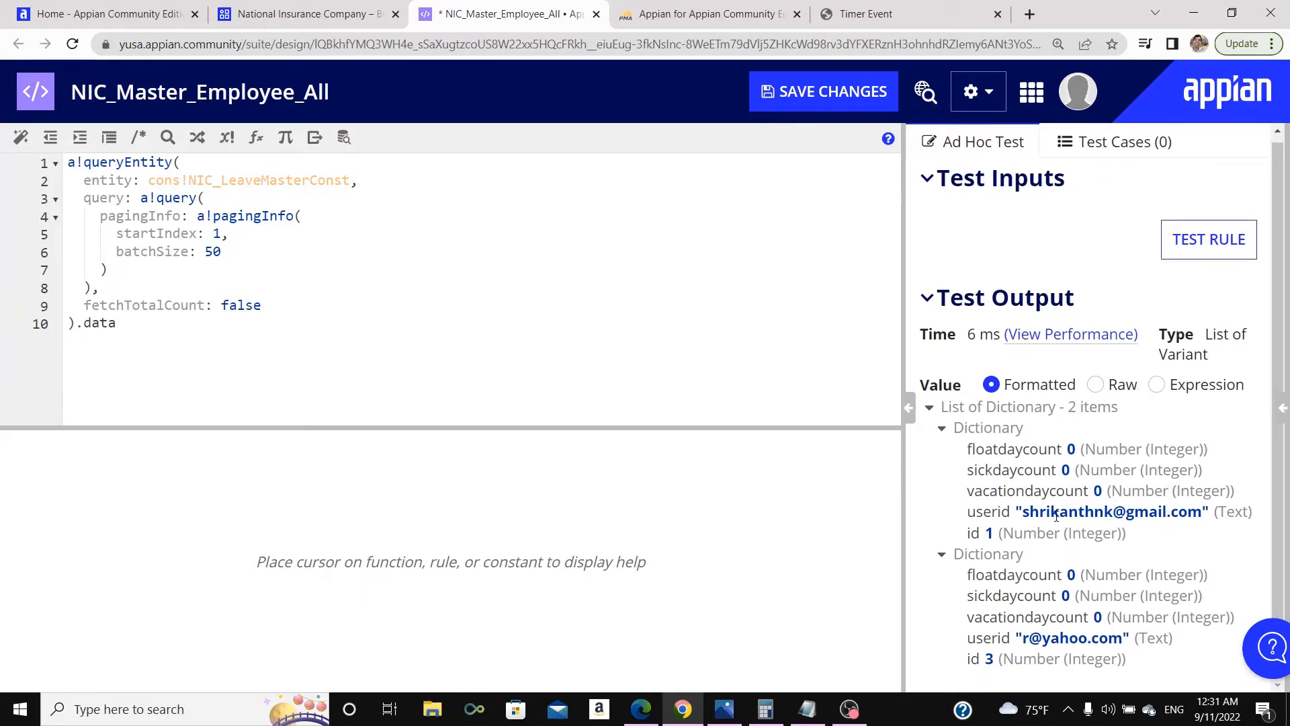
click(672, 14)
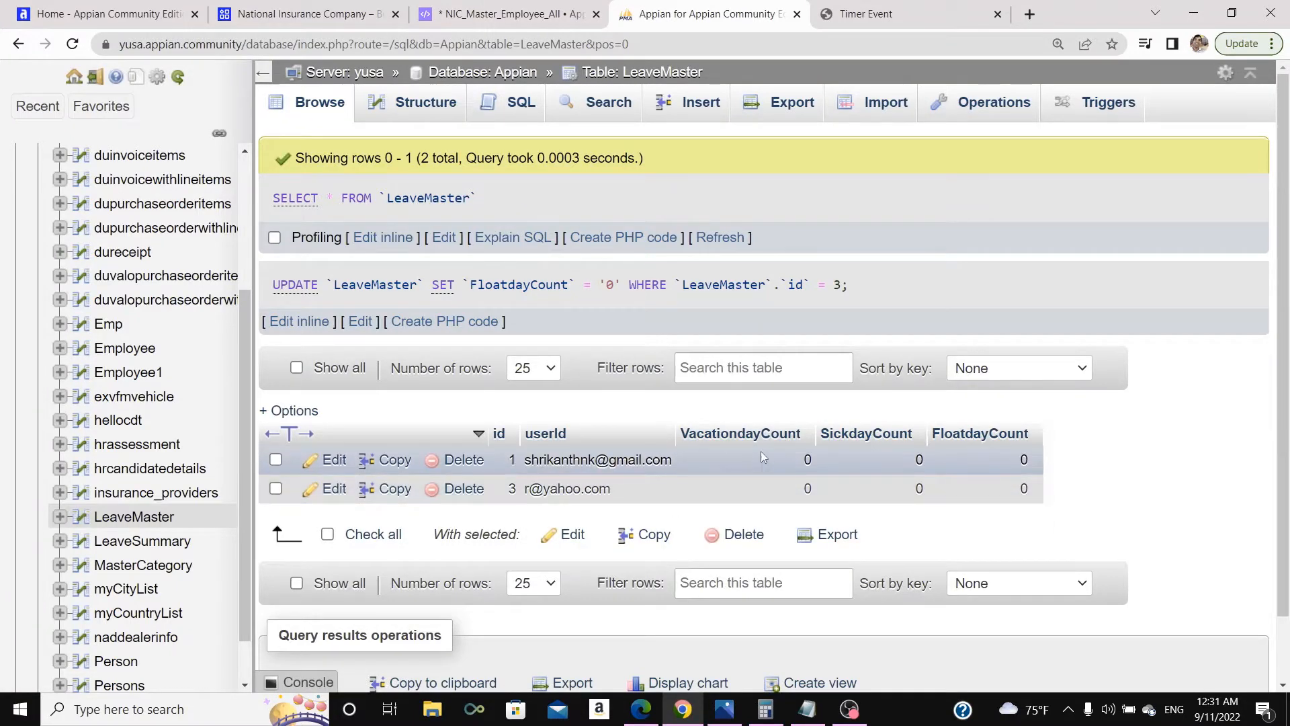
click(519, 16)
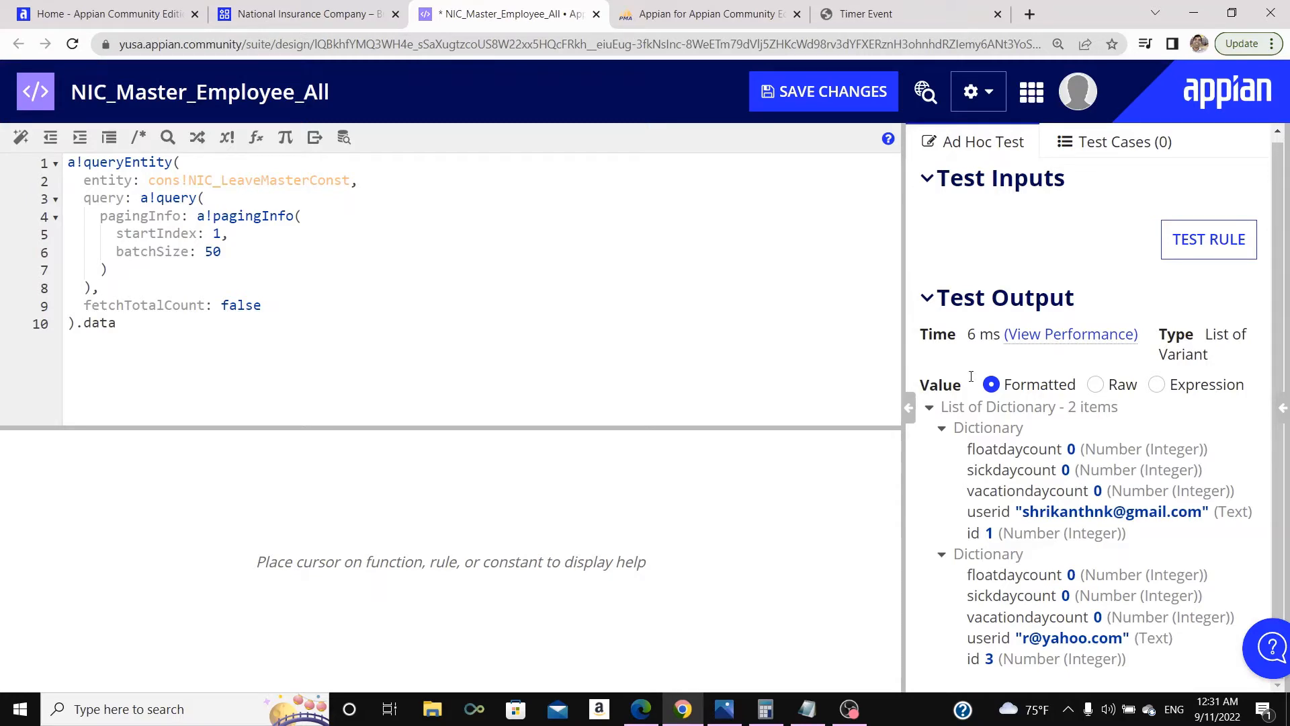
Create a process model named NIC All Employee Annual Cap in the NIC Process Models folder of the National Insurance Company application.
click(255, 7)
click(369, 228)
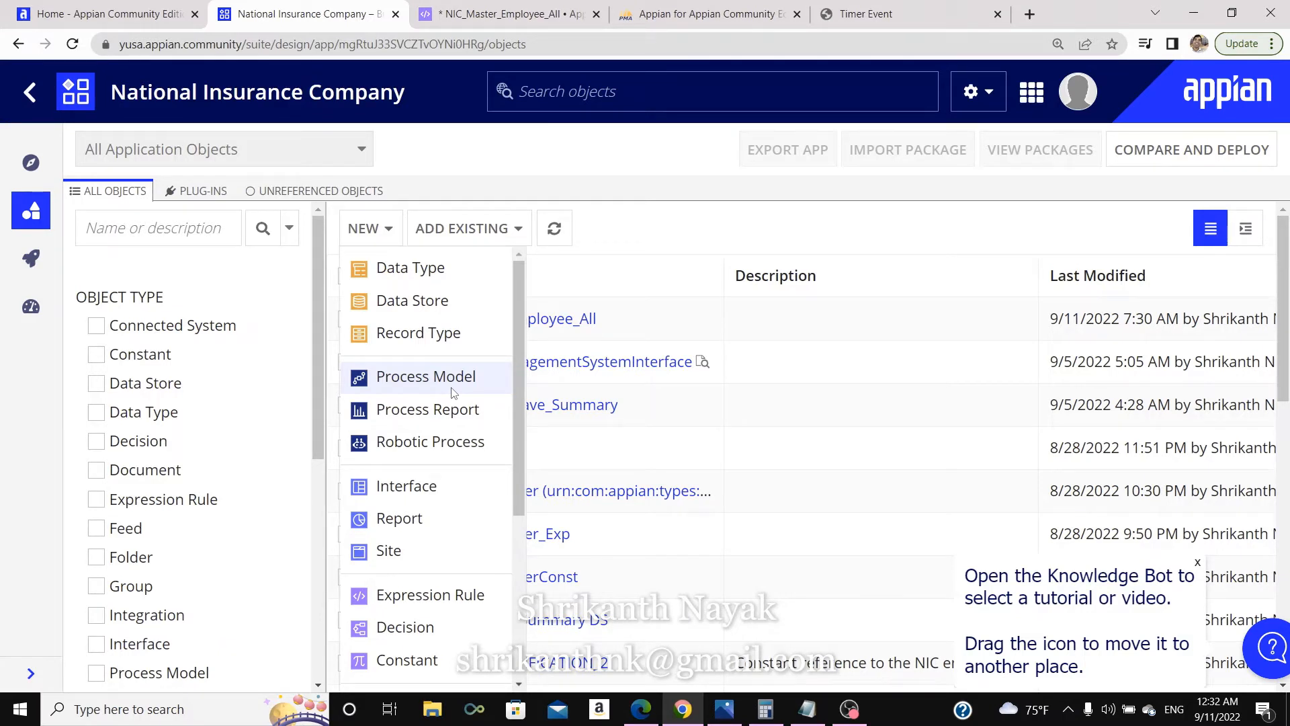
click(452, 389)
click(377, 308)
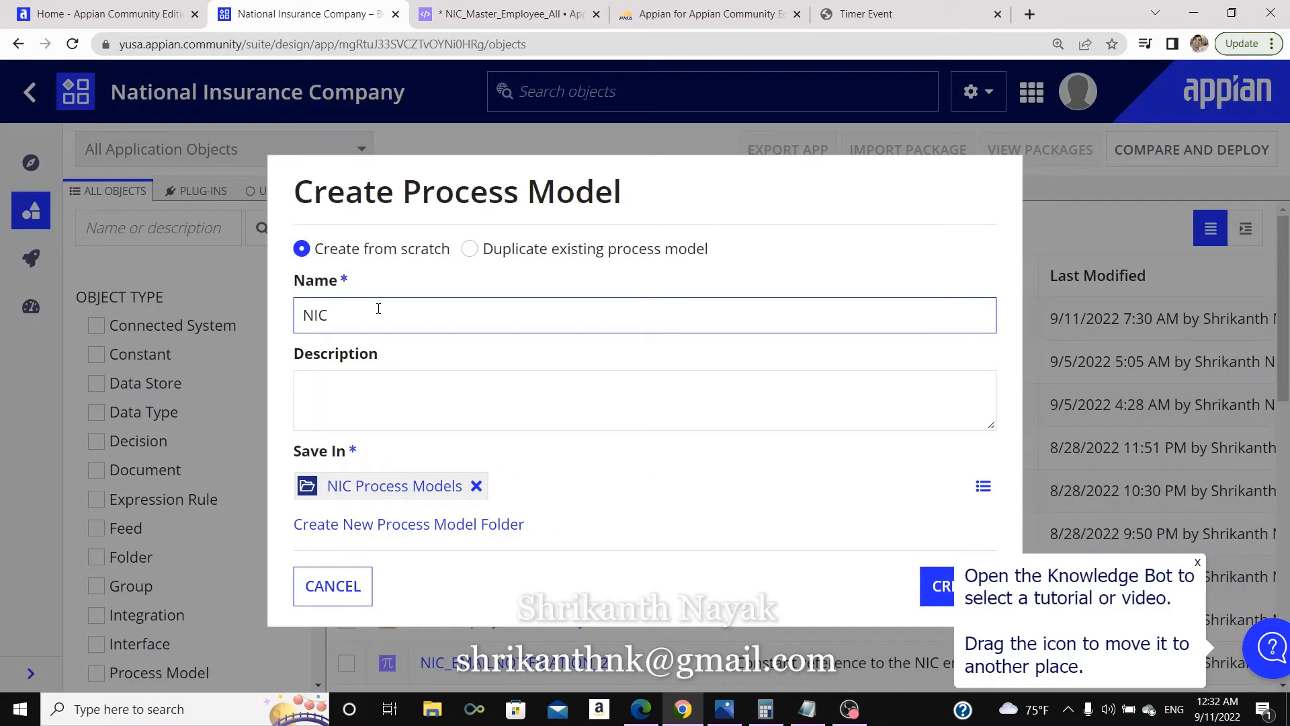
text(All Employee Annual Cap)
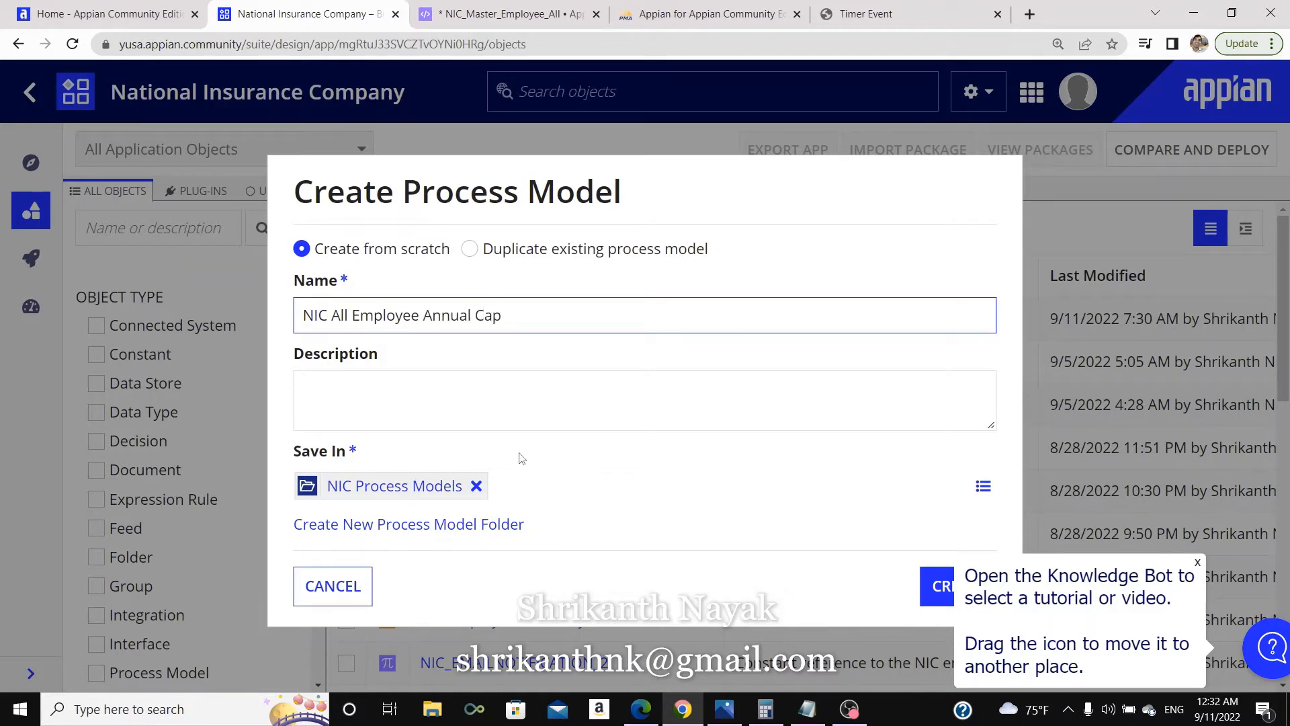
click(938, 595)
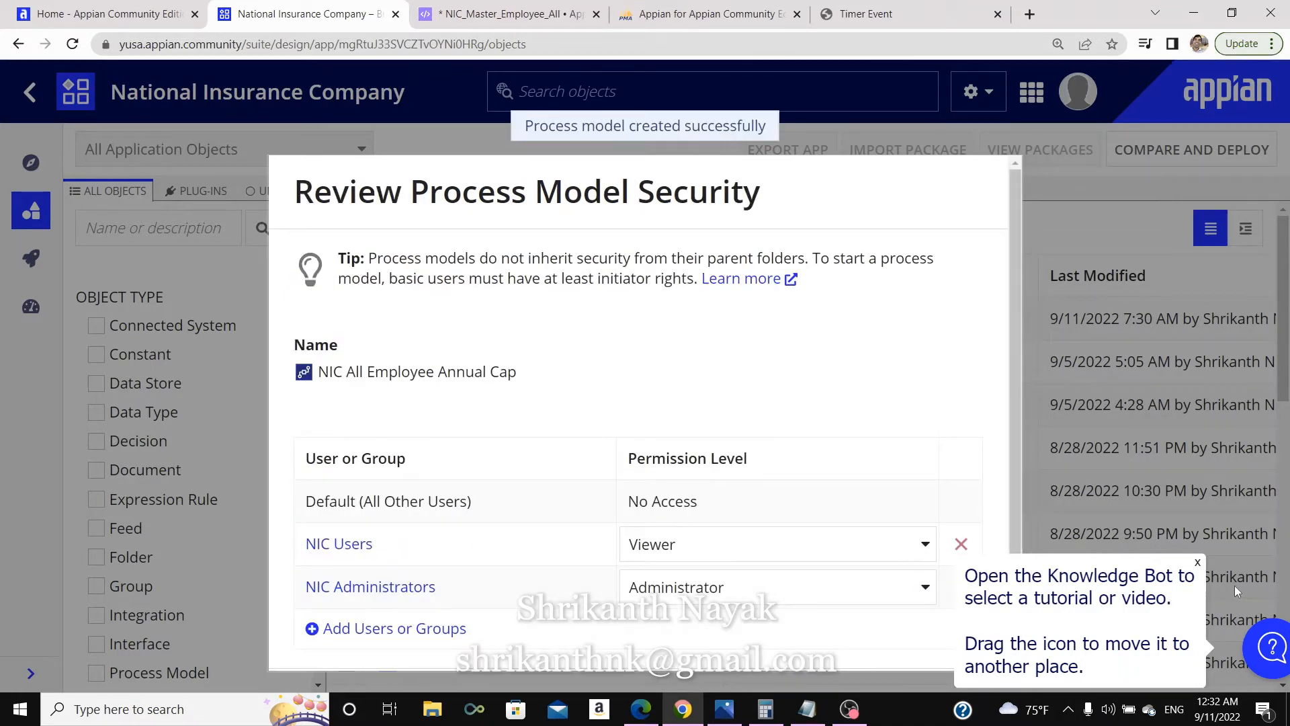
Accept the new process model's default security with NIC Users as Viewer and NIC Administrators as Administrator.
click(1198, 563)
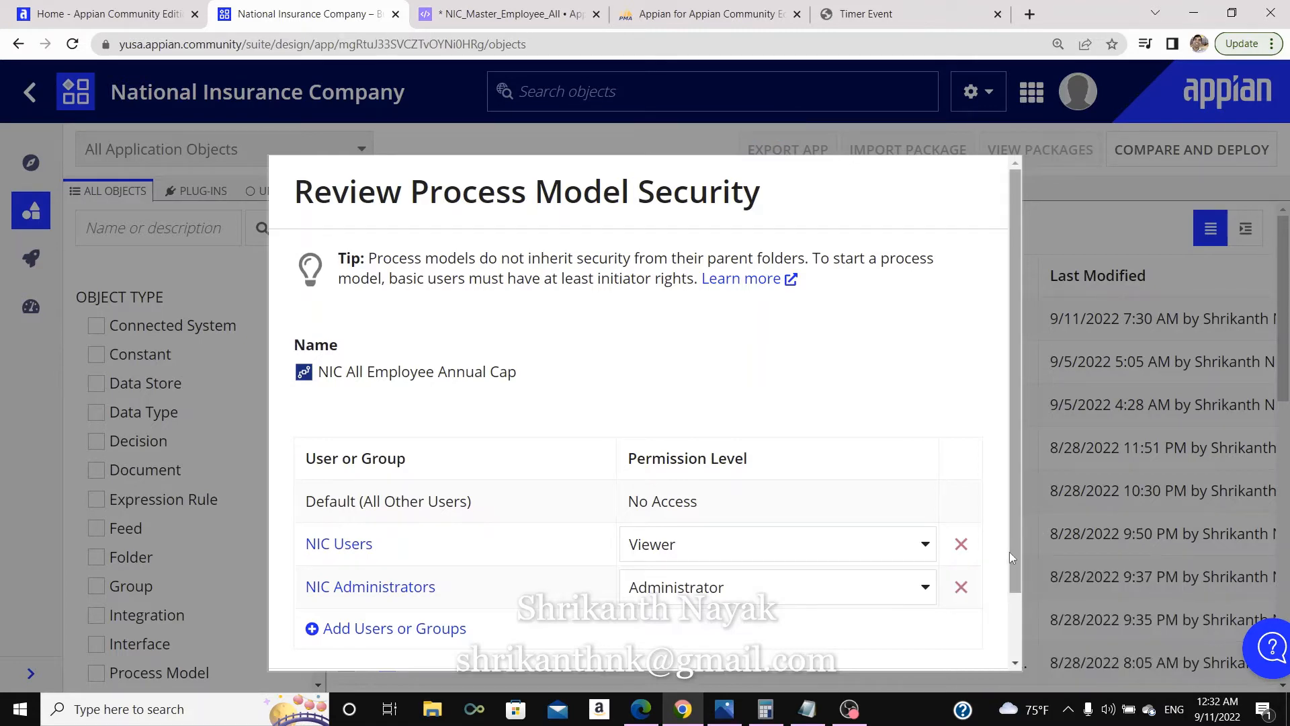
scroll(1009, 551, down, 1)
click(953, 640)
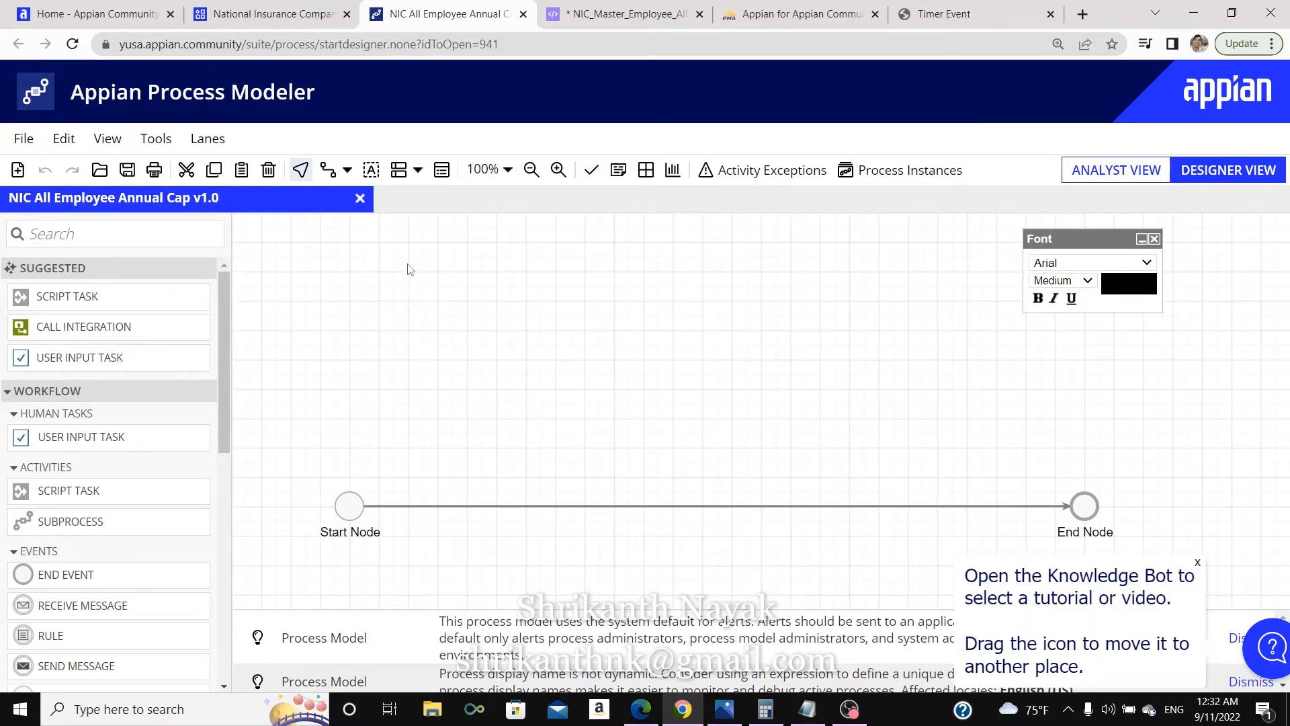
Place two Script Tasks followed by a Write to Data Store Entity node on the flow between the start and end nodes.
drag(47, 306, 522, 512)
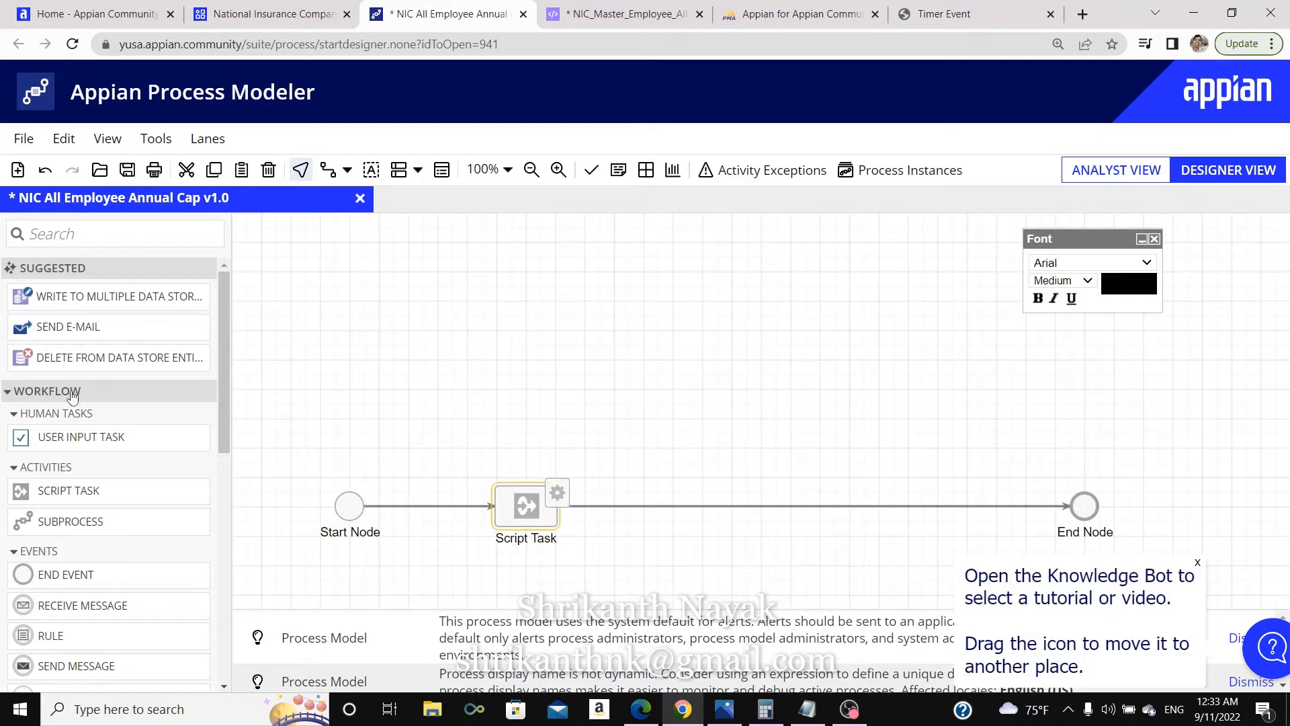
click(85, 234)
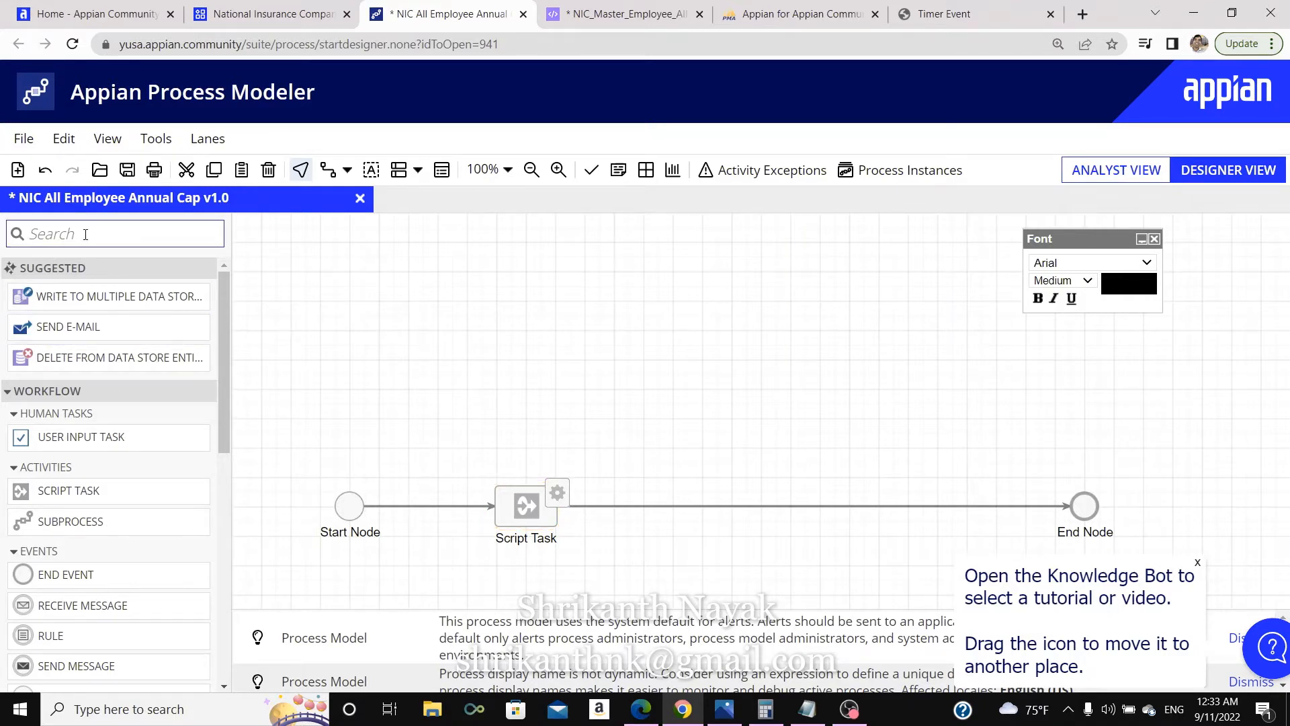
text(sc)
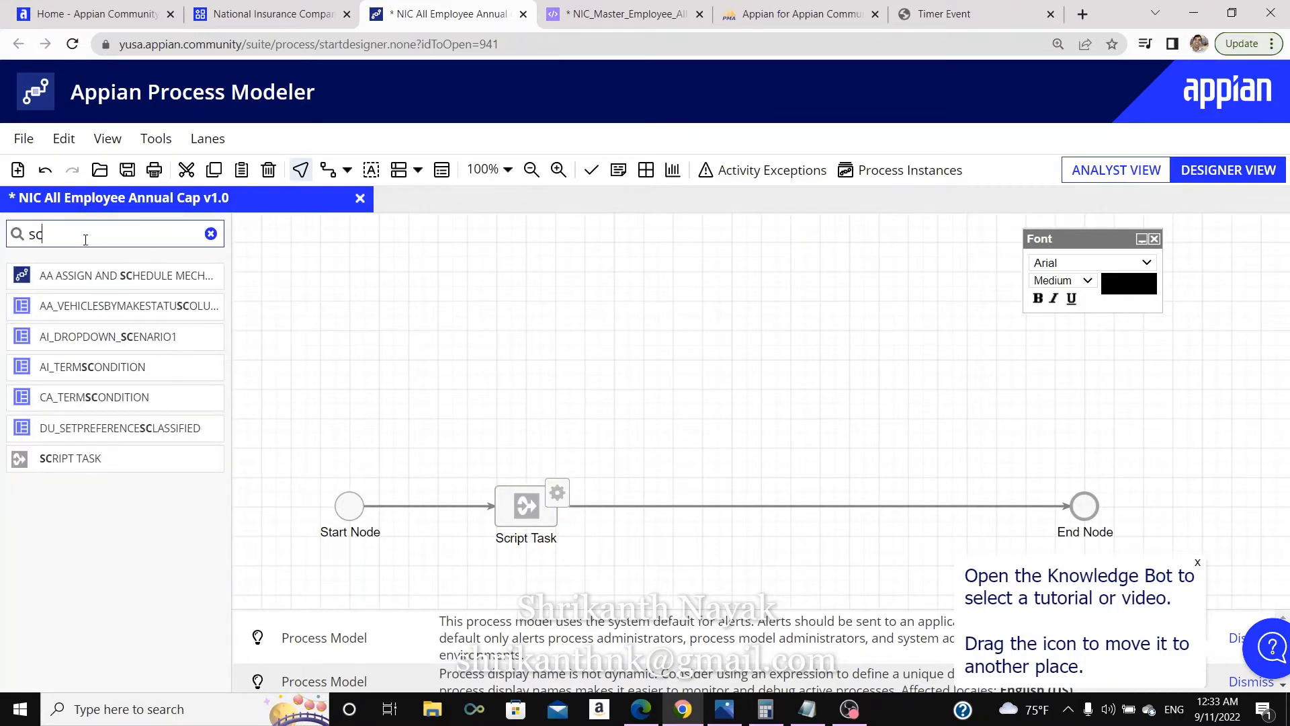
drag(63, 461, 687, 511)
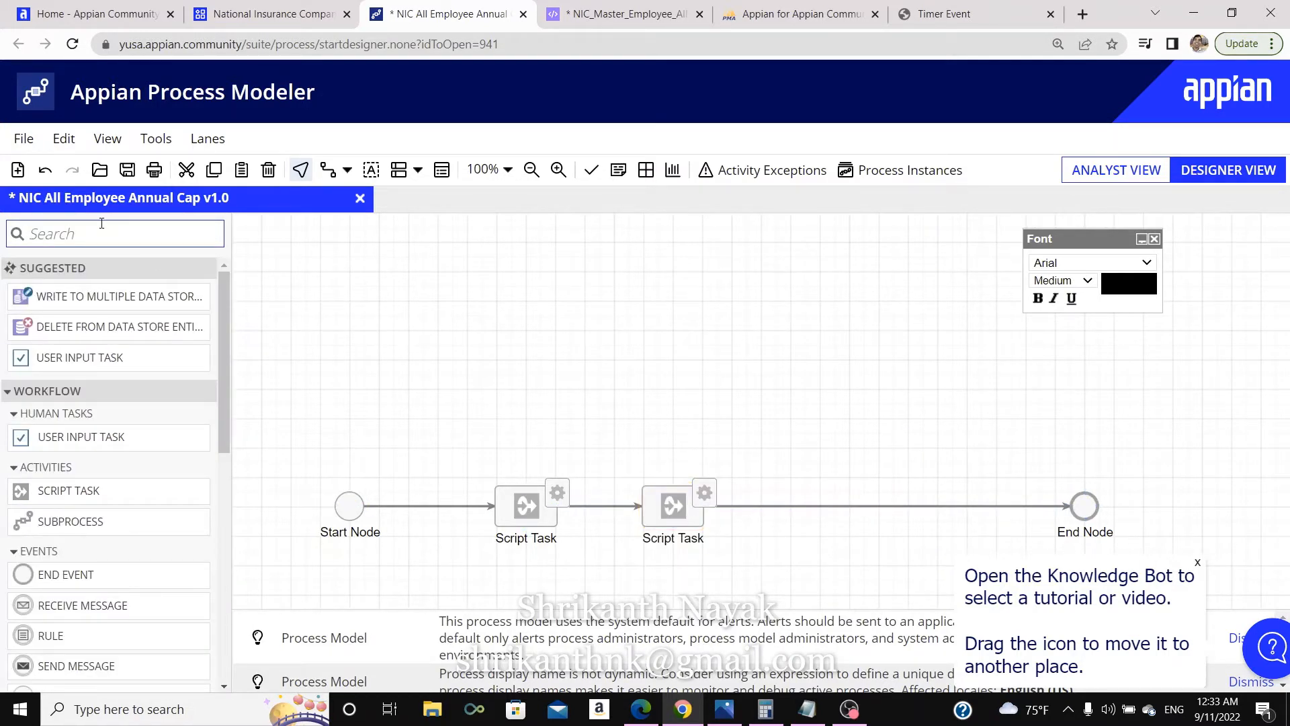
text(writ)
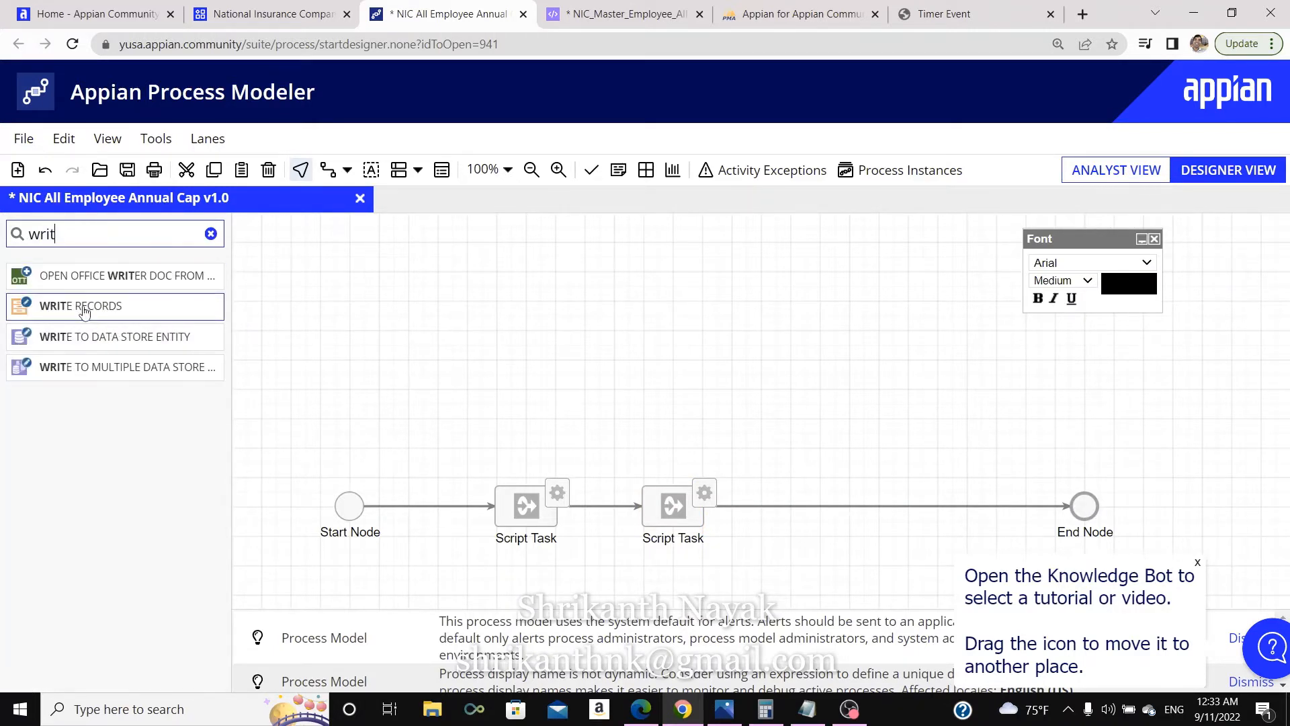
drag(87, 335, 837, 512)
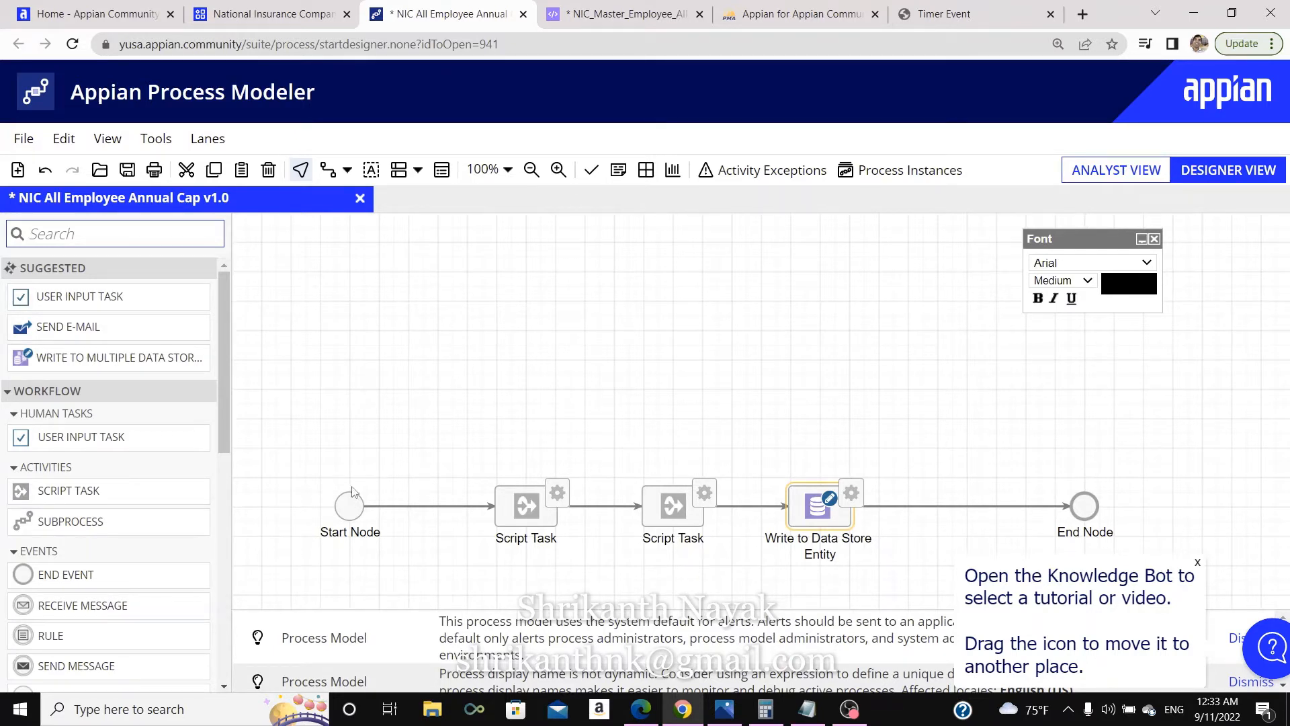
Add a process variable masterLeaveRec of type NIC_LeaveMaster that can store multiple values to the process model.
click(441, 170)
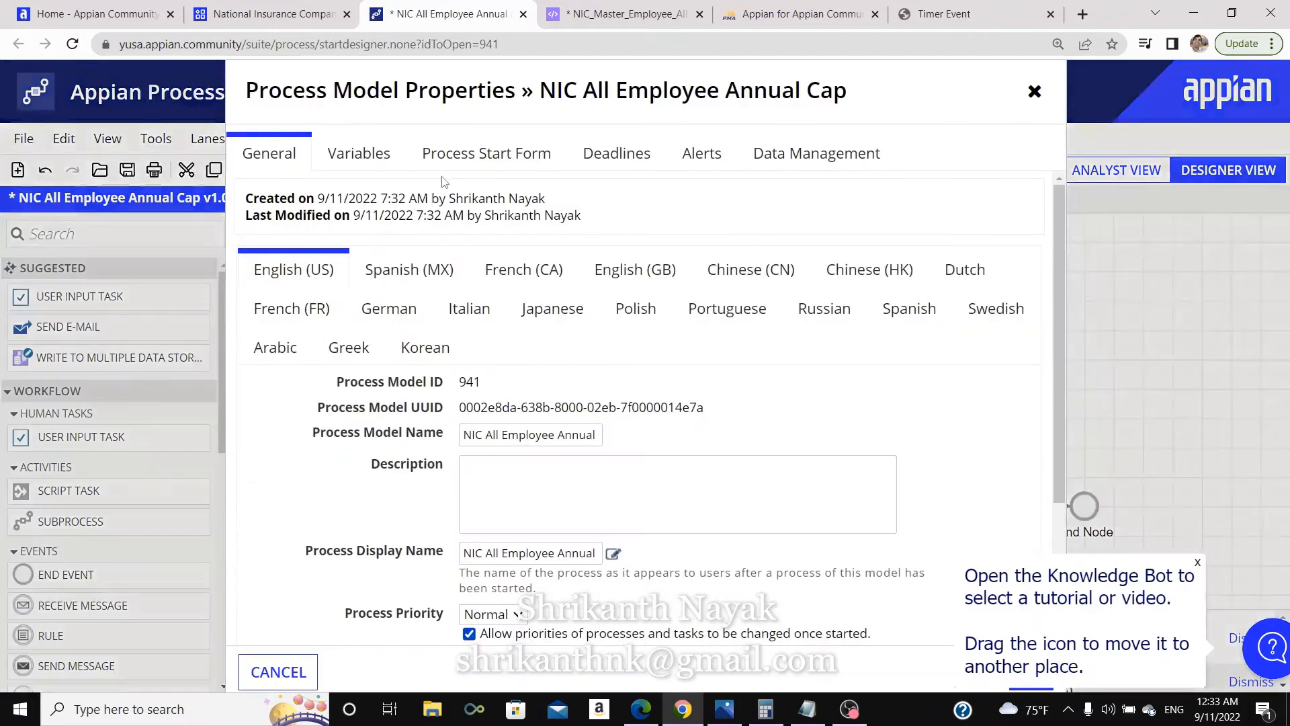
click(362, 156)
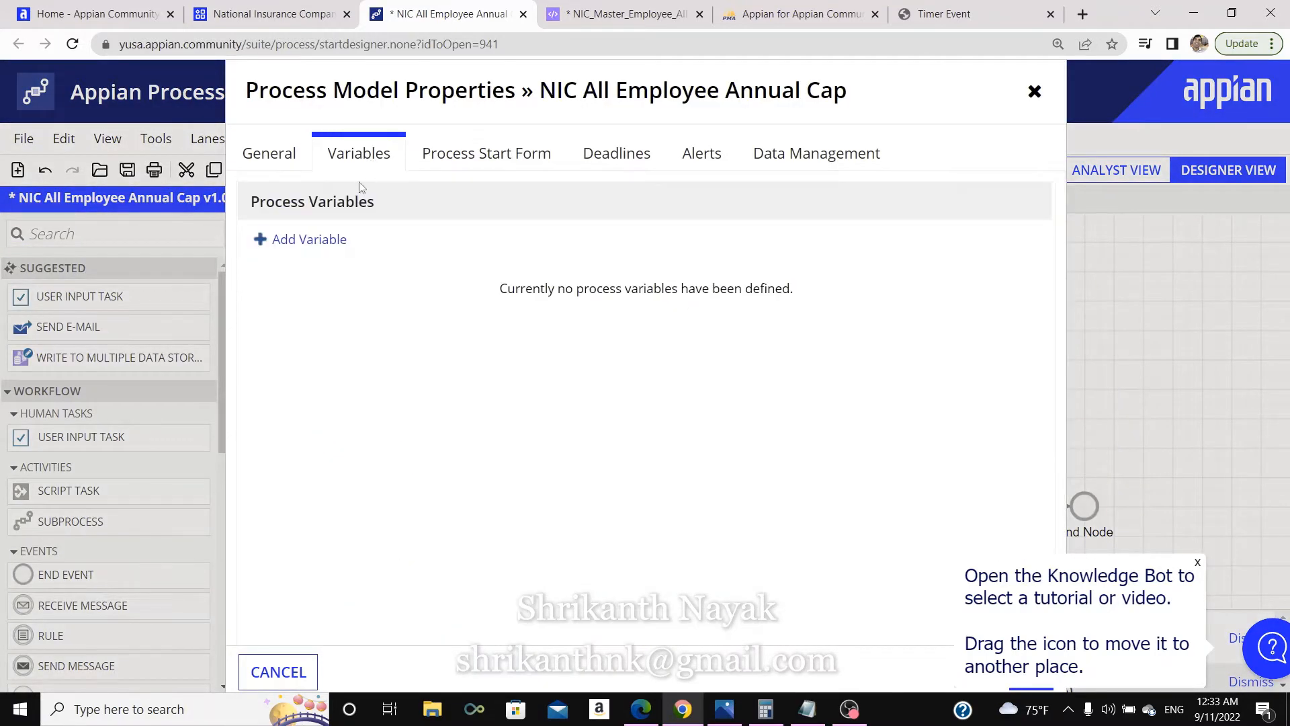
click(309, 240)
drag(596, 269, 328, 272)
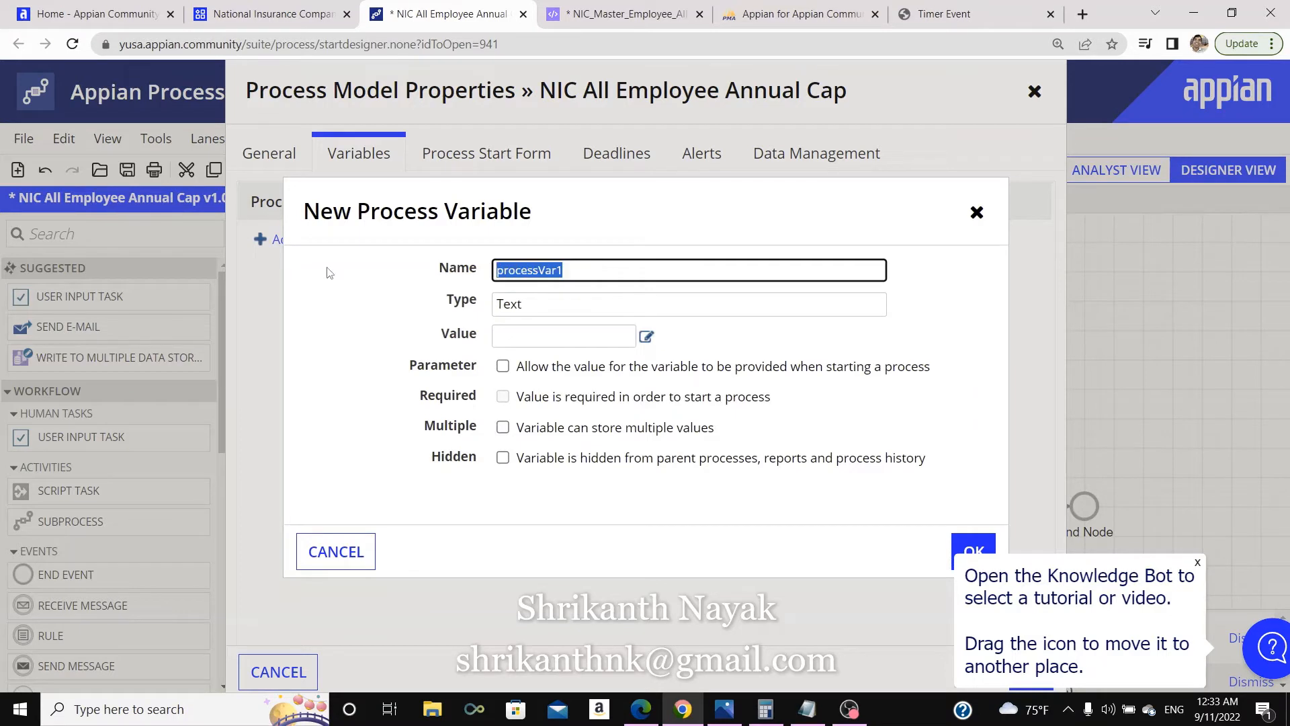
text(masterLe)
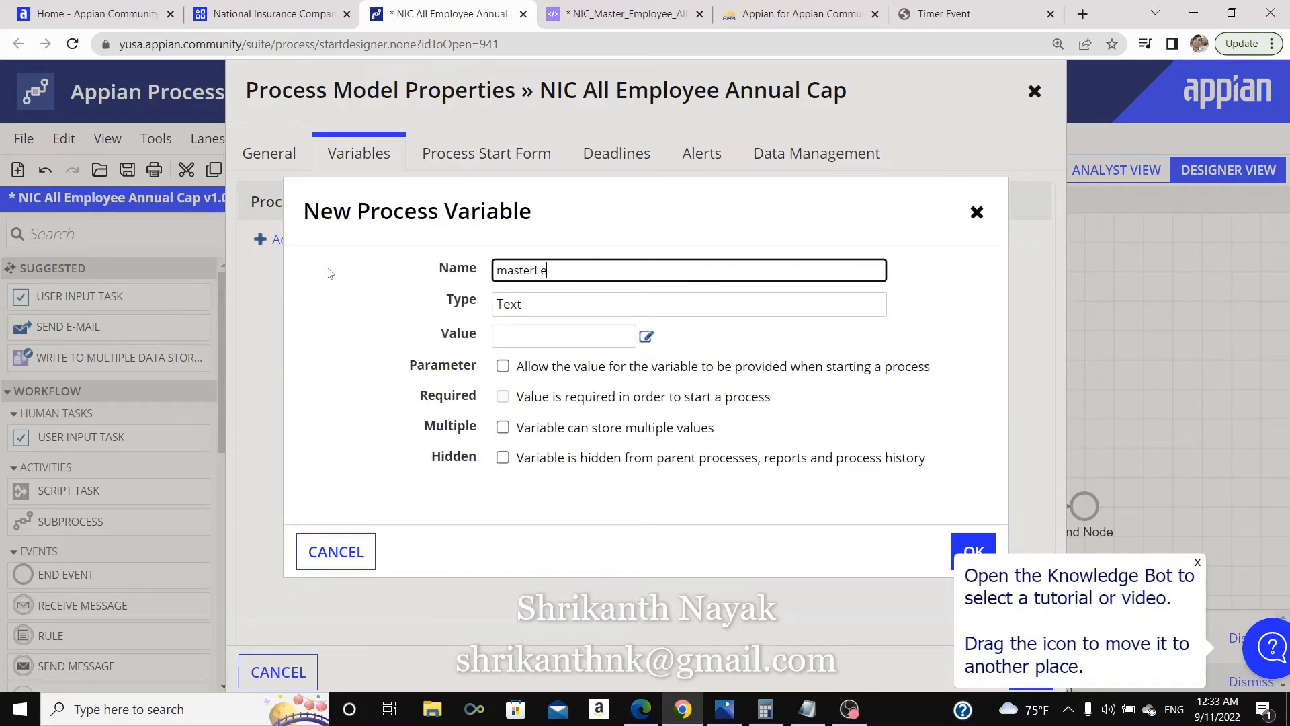
text(aveRec)
key(Tab)
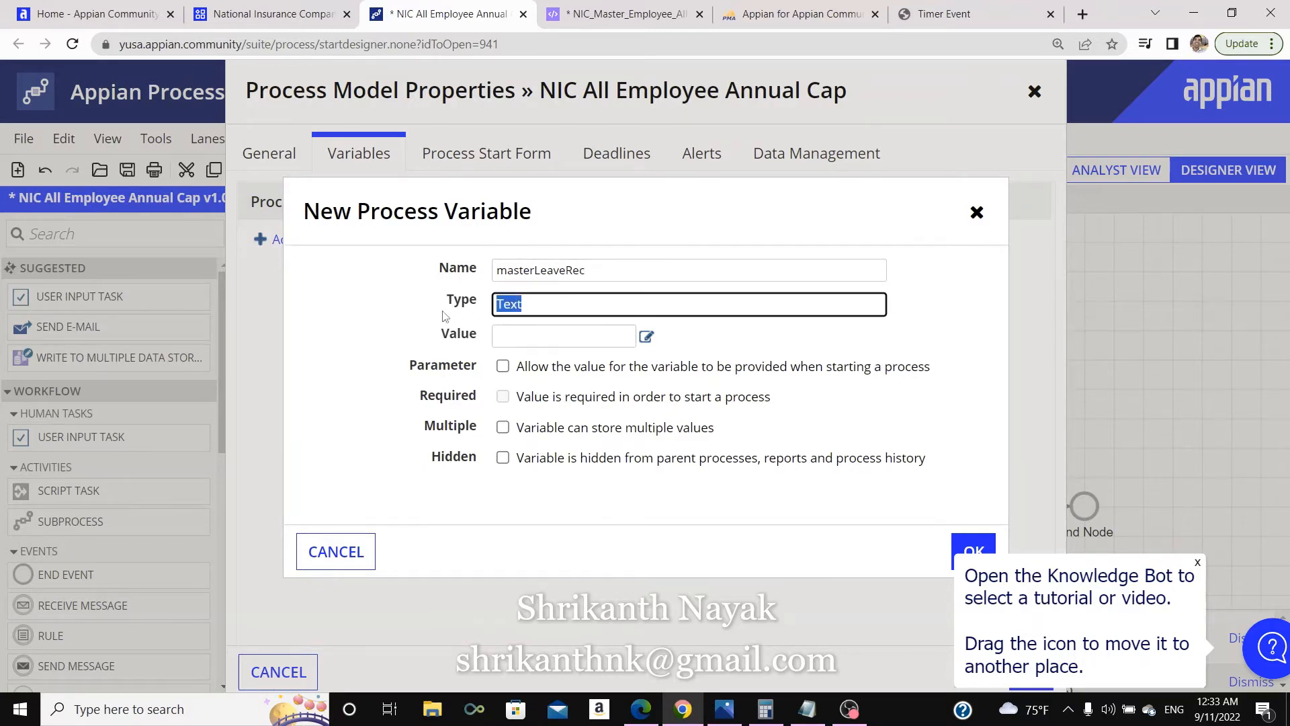
text(nic)
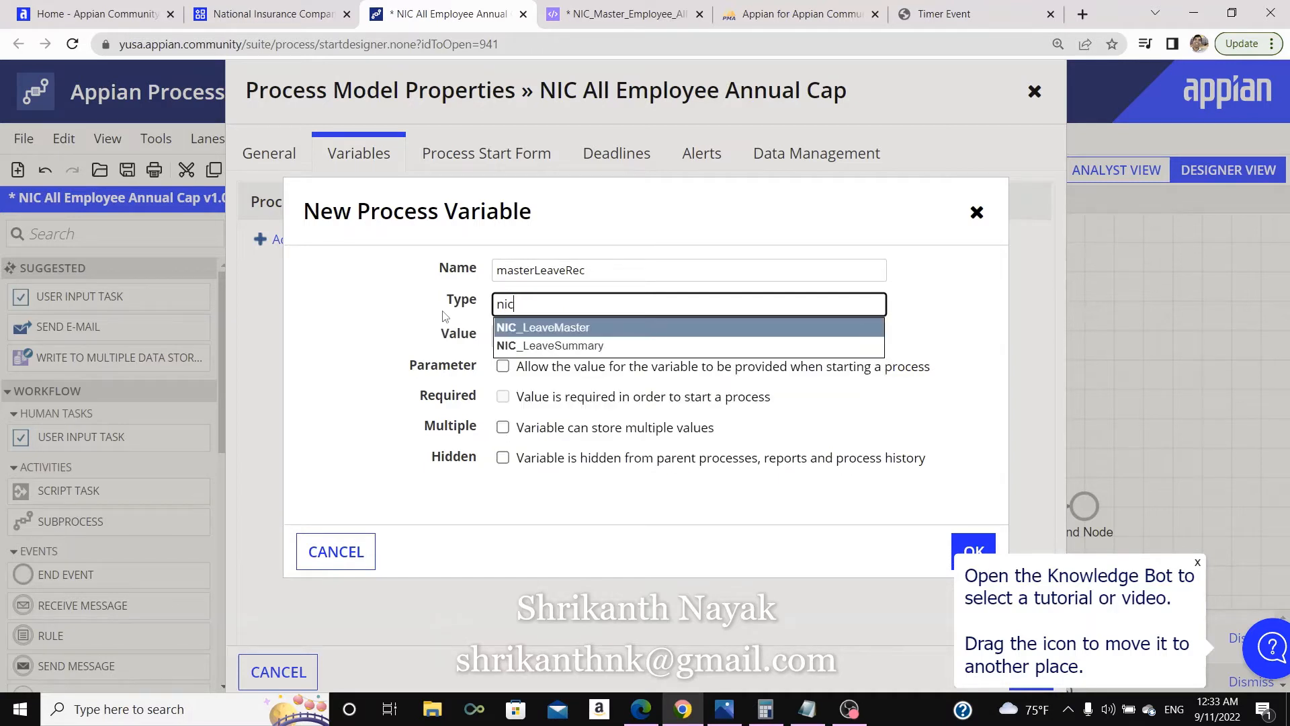
click(498, 328)
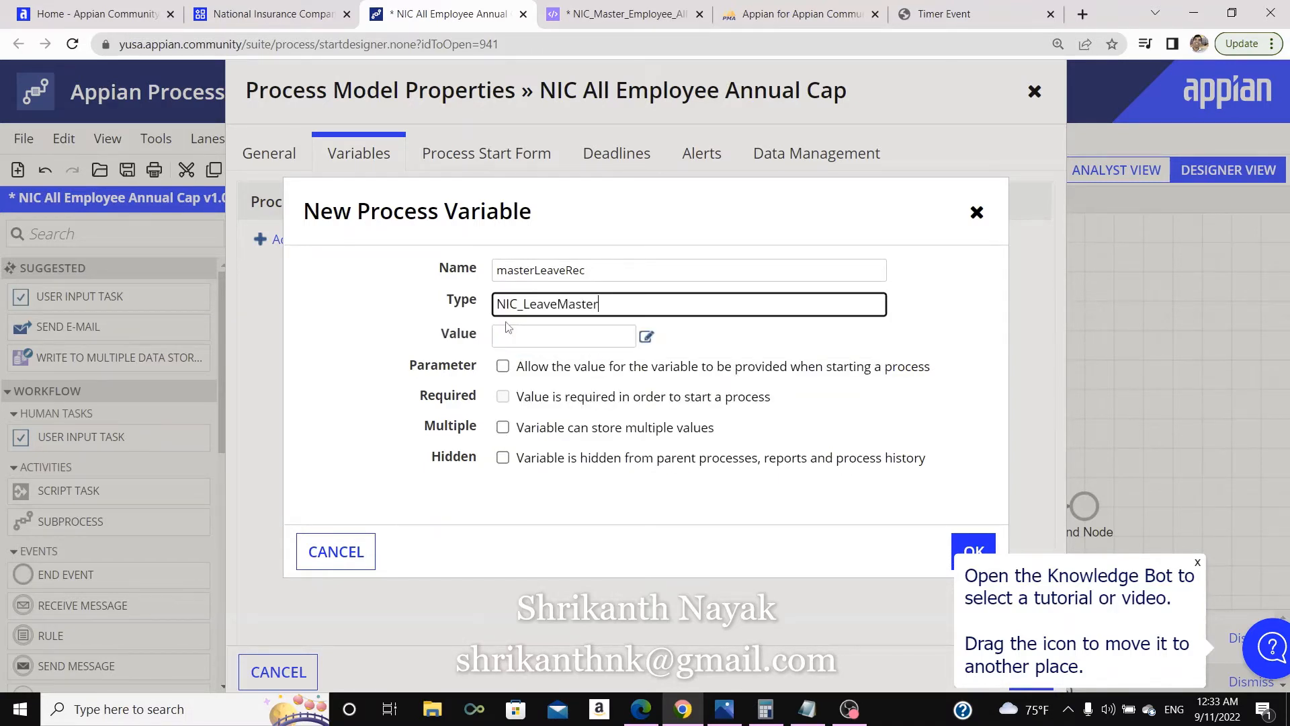
click(501, 429)
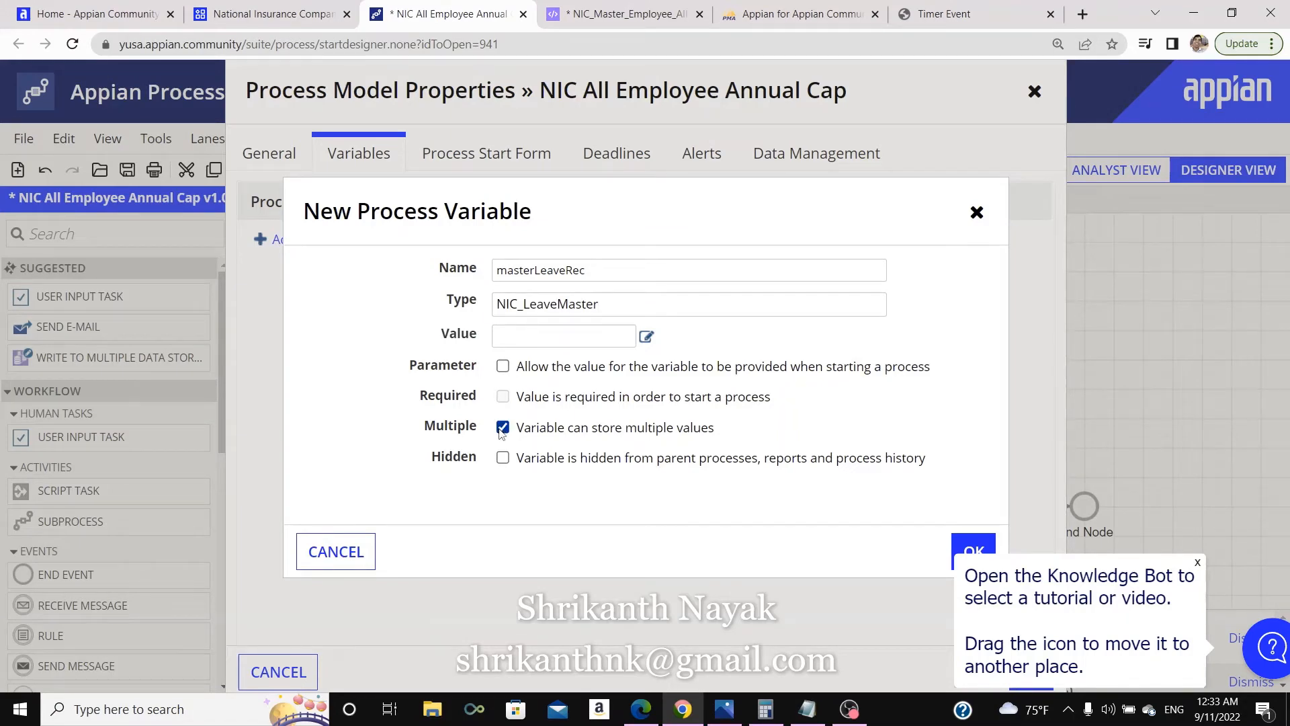
click(987, 551)
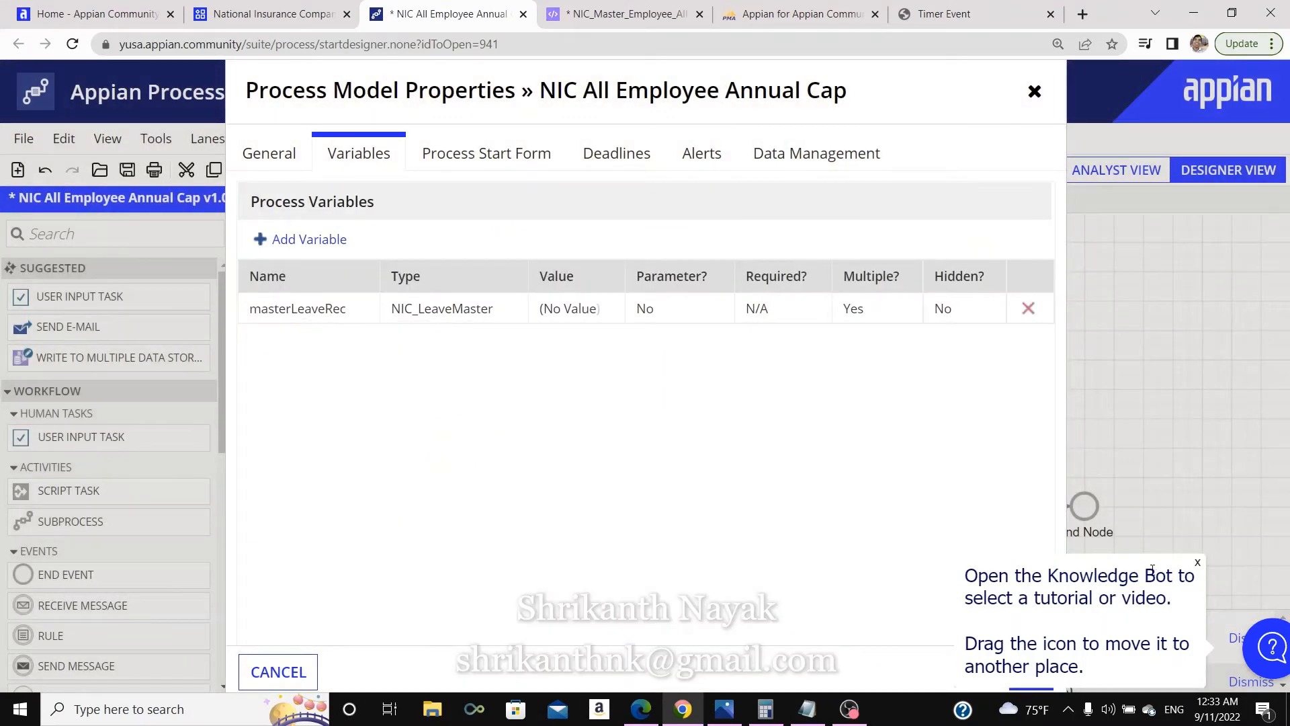
click(1197, 565)
click(1031, 671)
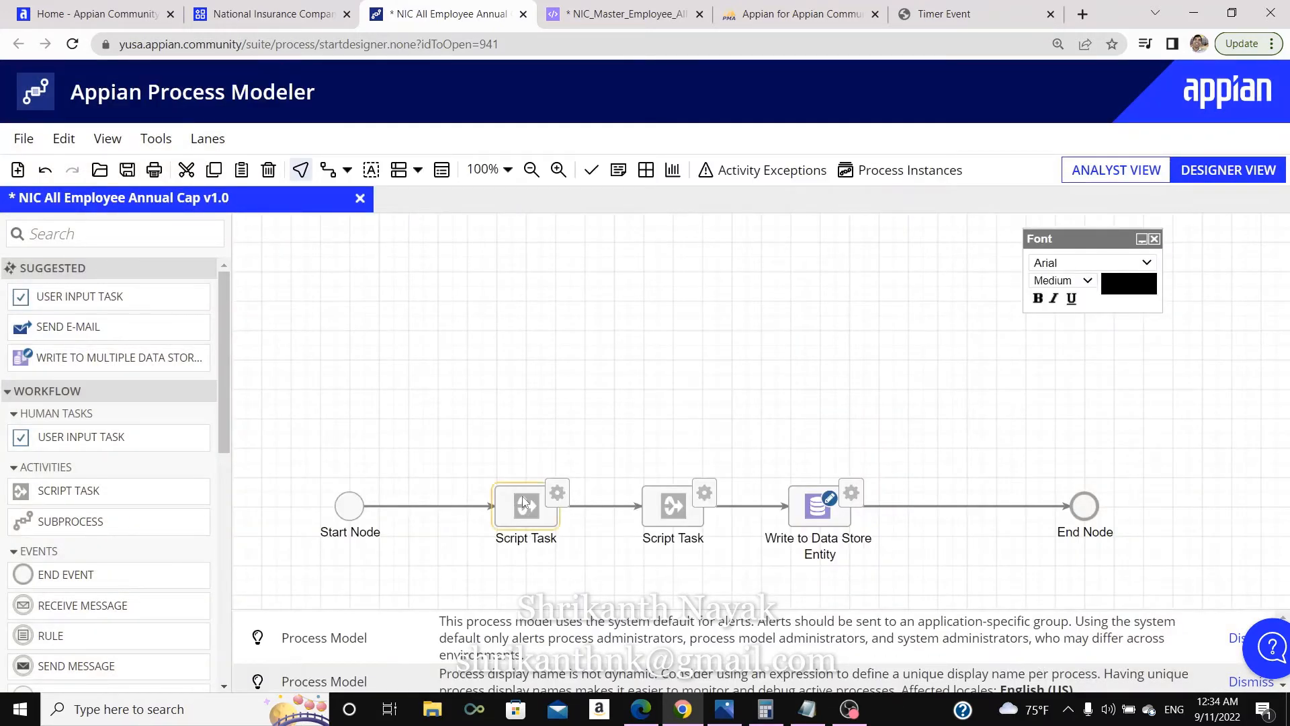
Rename the first Script Task as Get All Employee current Leave summary.
double_click(512, 536)
key(BackSpace)
text(Get)
text( All Emp)
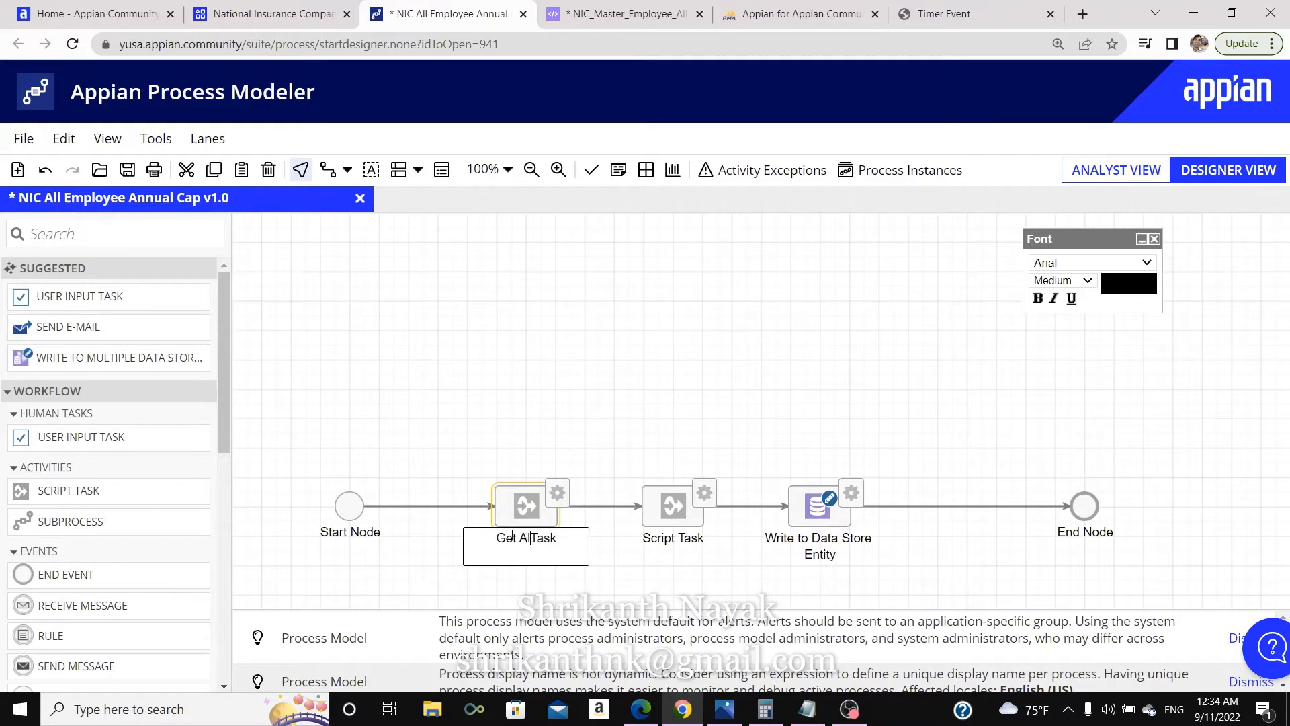
text(loyee)
text( curren)
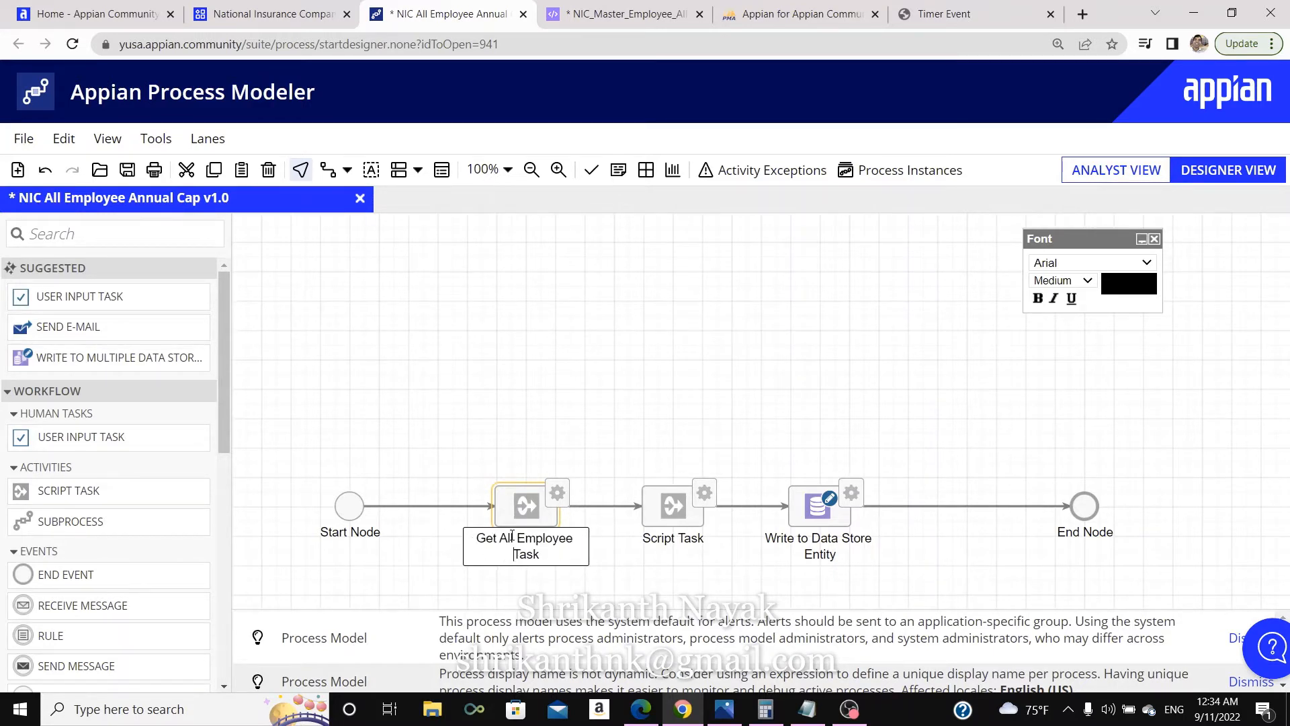
text(t Leave summary)
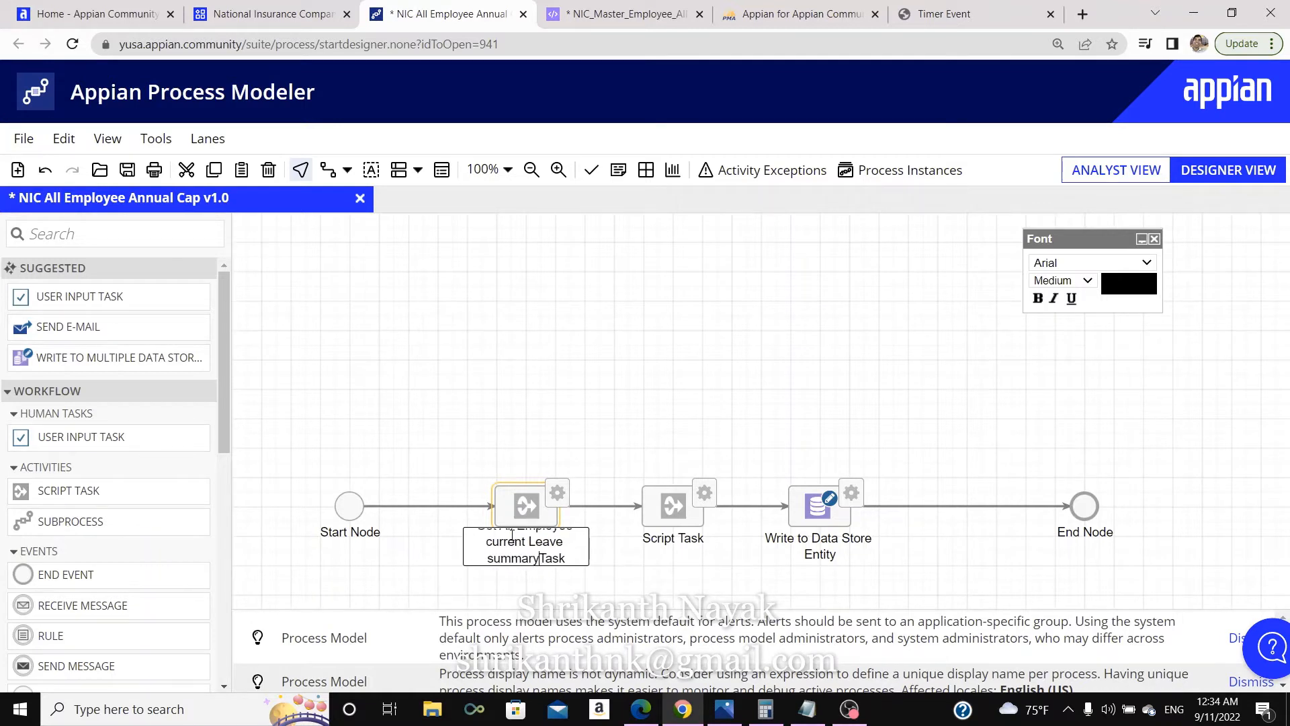
key(Delete)
key(Delete)
key(Delete)
key(Delete)
click(646, 608)
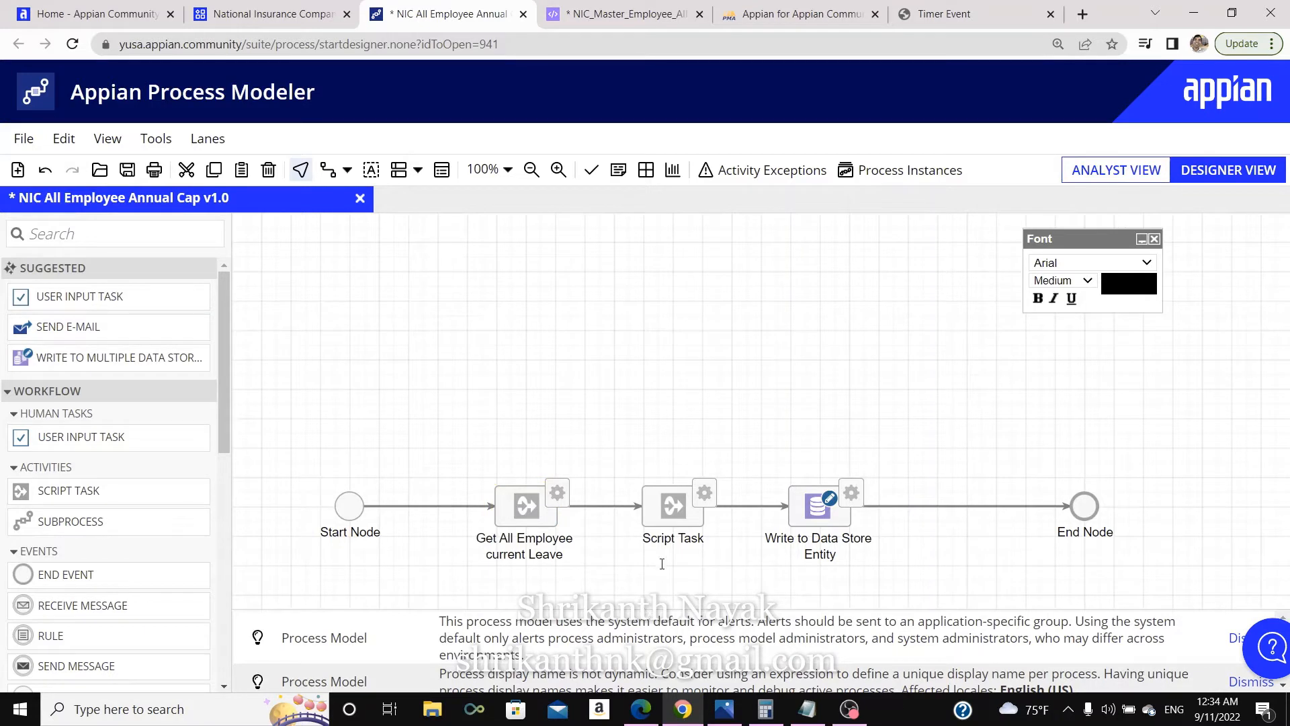
Rename the second Script Task as Update Employee Leave Summary.
double_click(686, 542)
double_click(686, 541)
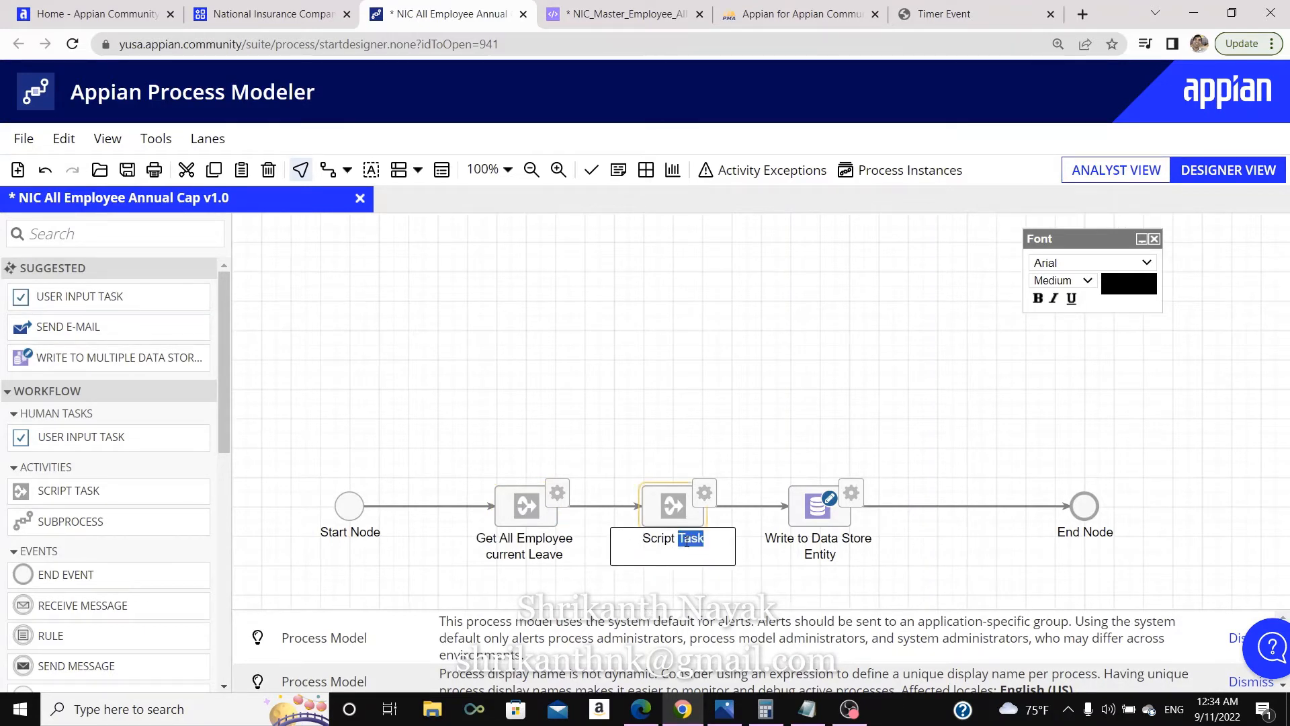
key(BackSpace)
key(BackSpace)
key(BackSpace)
key(BackSpace)
key(BackSpace)
key(BackSpace)
key(BackSpace)
key(BackSpace)
text(Update)
key(BackSpace)
key(BackSpace)
key(BackSpace)
key(BackSpace)
text(te Employee Leave )
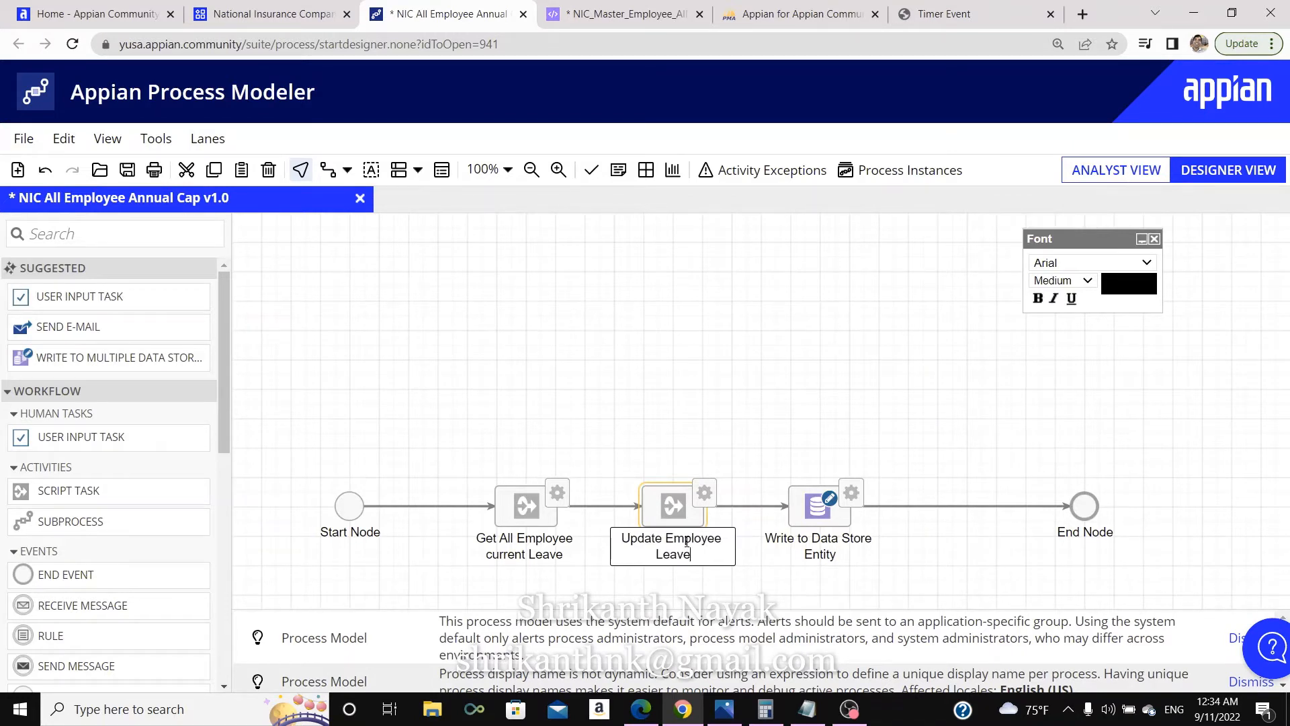
text(Summary)
click(713, 600)
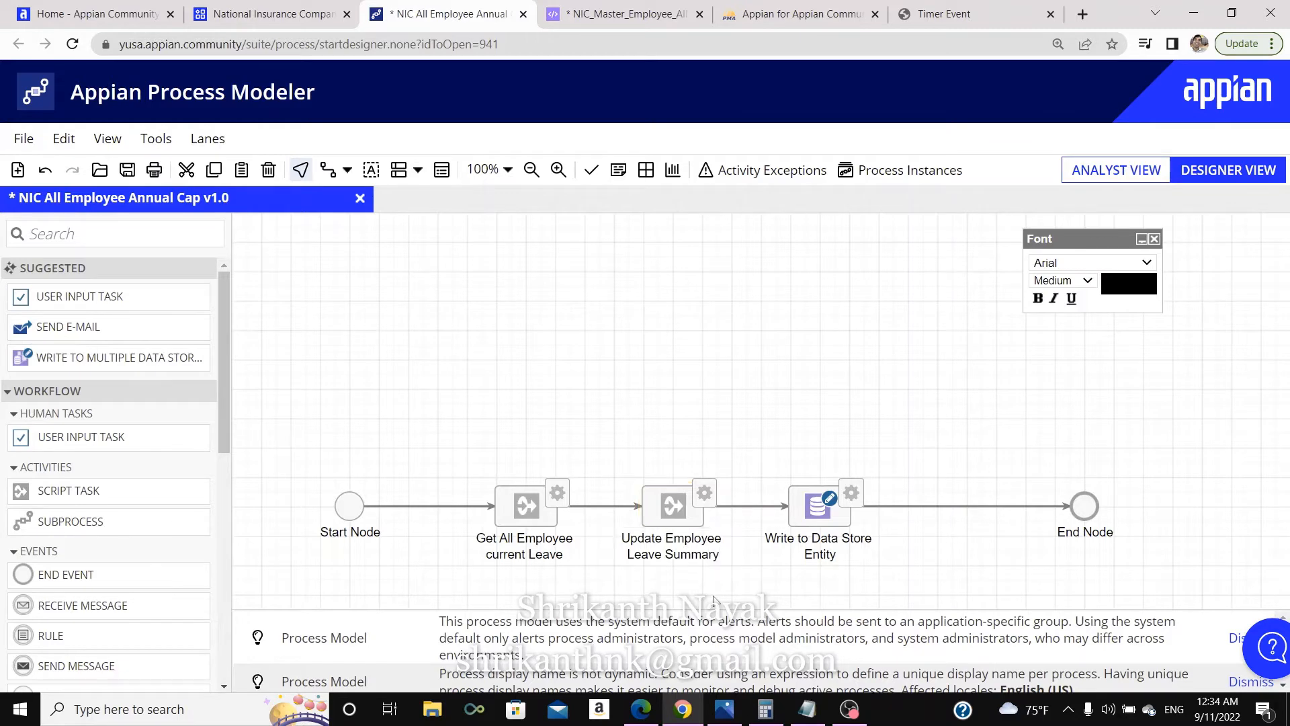
Add a custom output with the expression rule!NIC_Master_Employee_All() to the Get All Employee current Leave summary node.
click(512, 504)
double_click(512, 504)
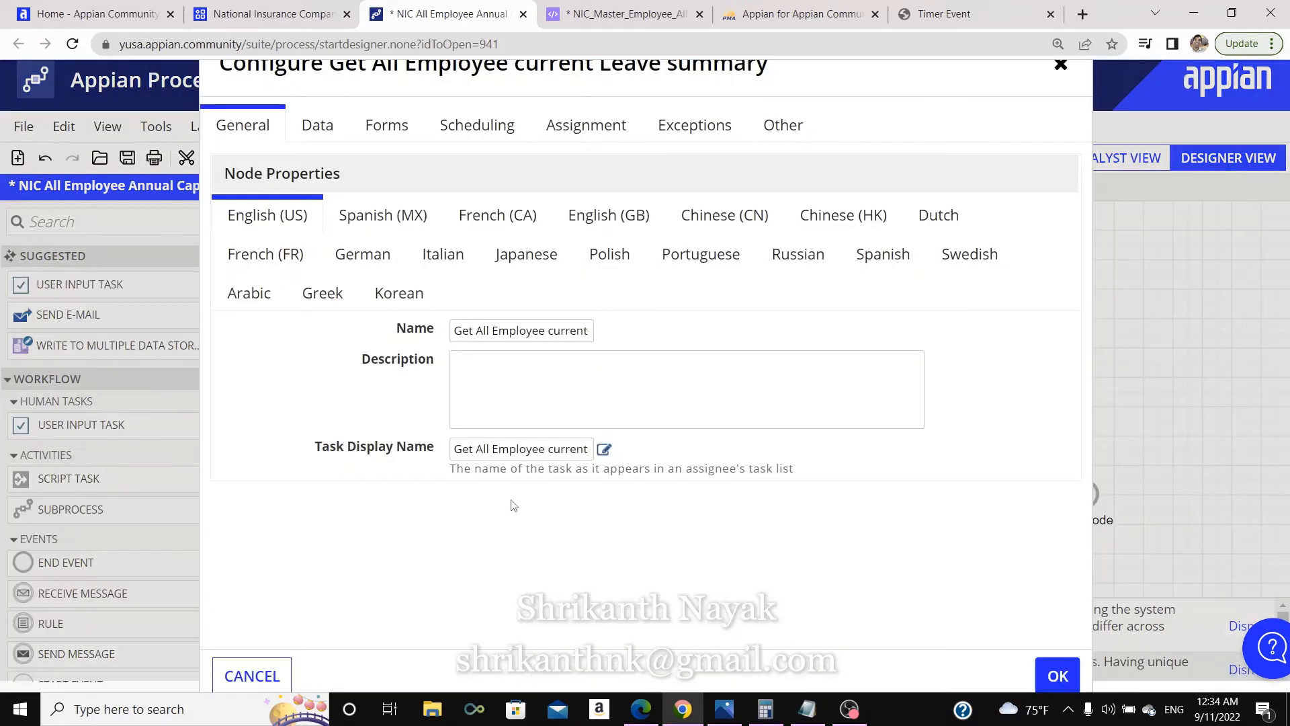
click(336, 129)
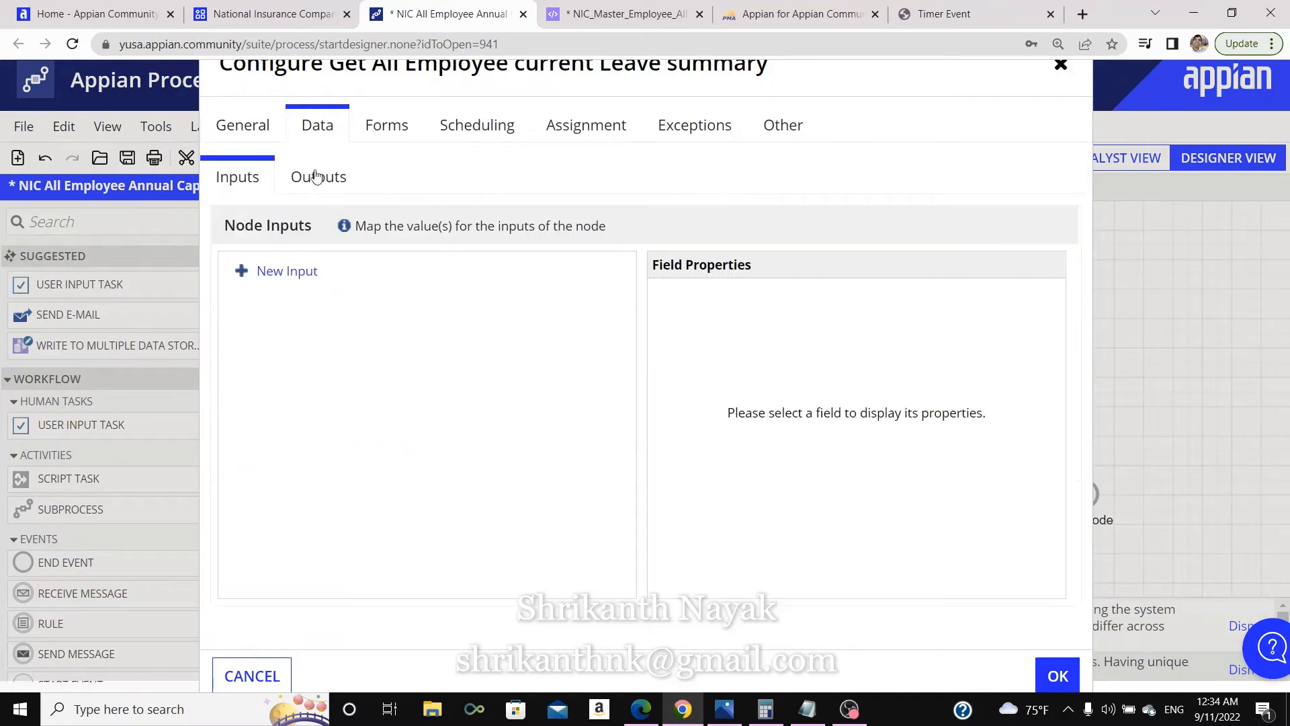
click(338, 180)
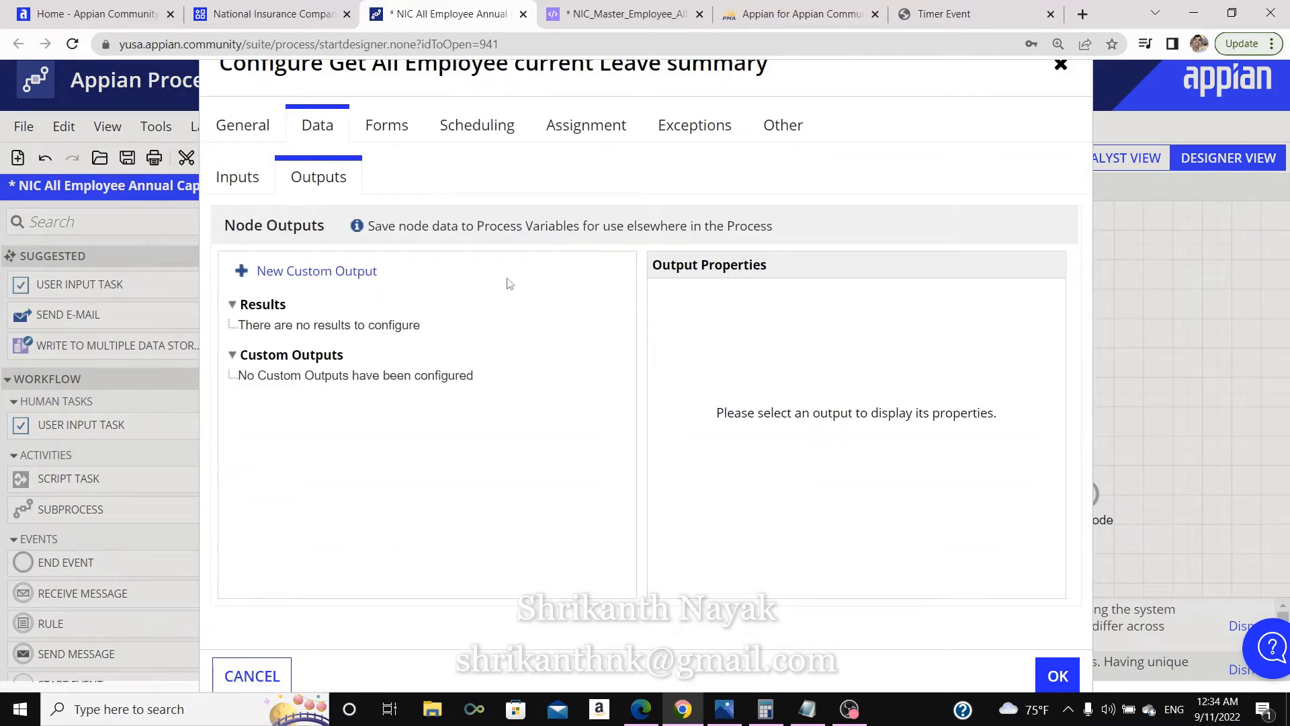
click(309, 270)
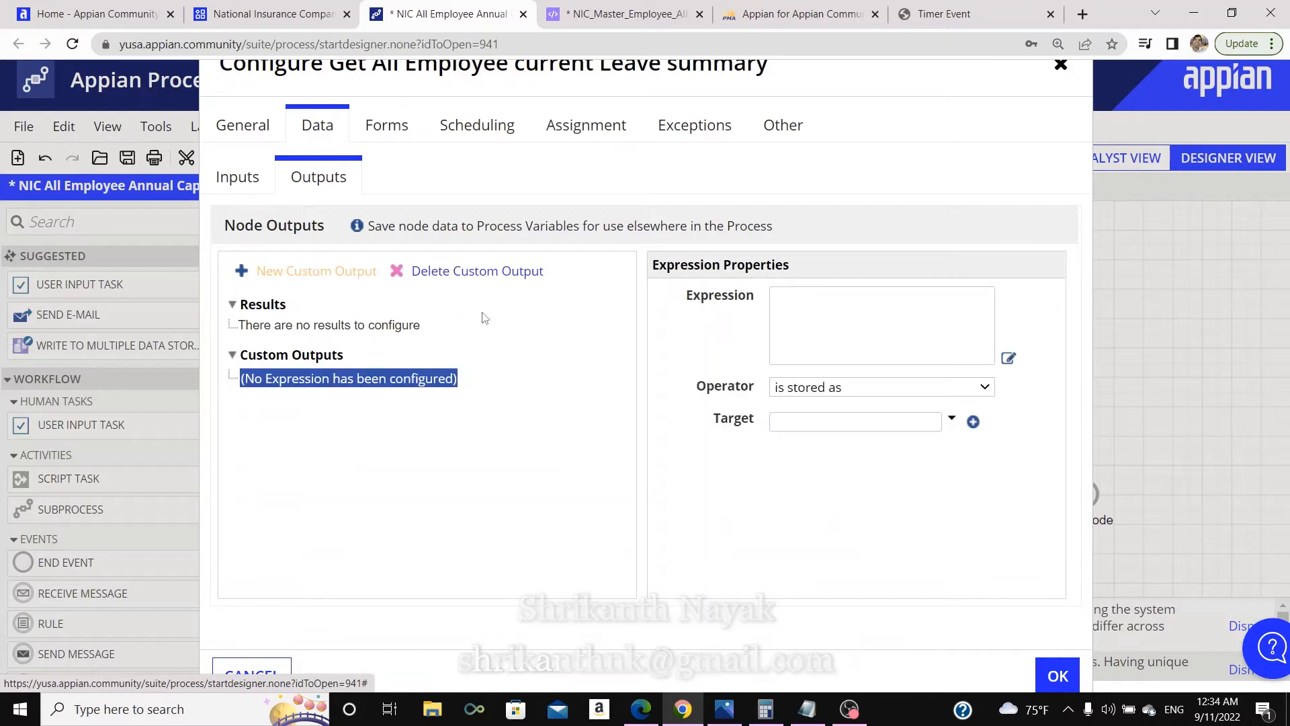
text(rule!)
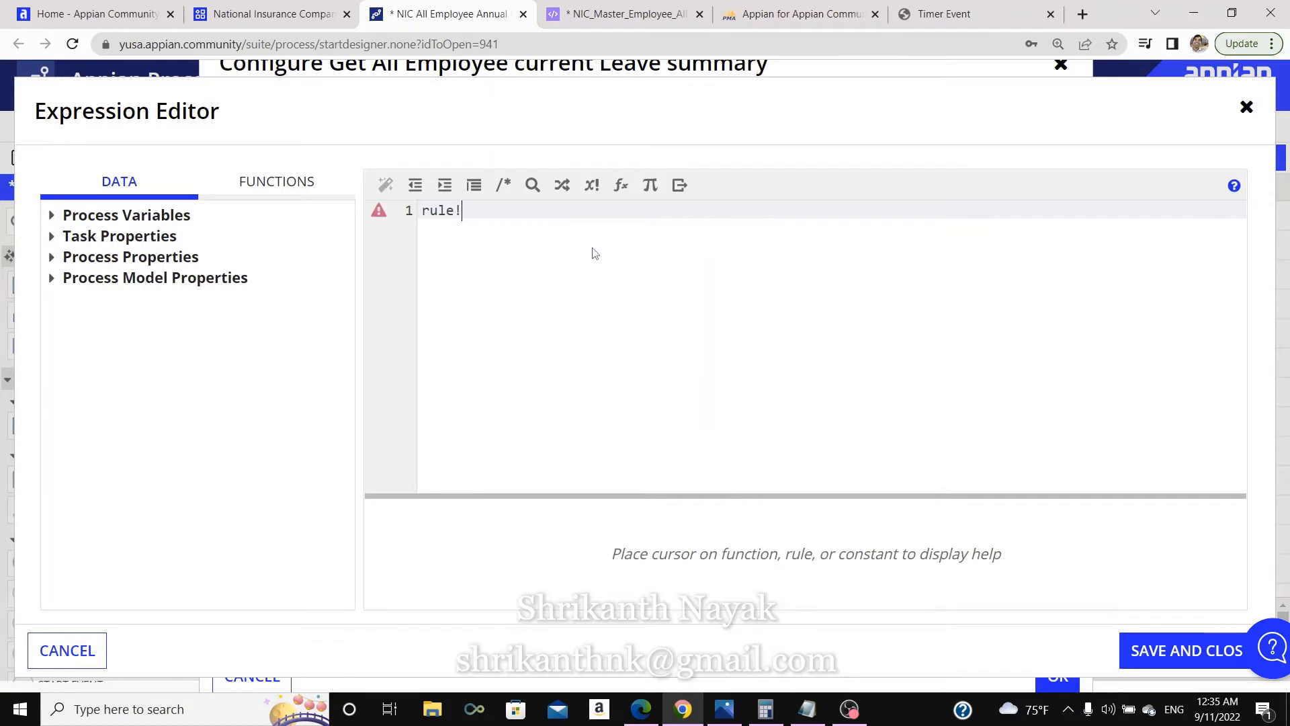
text(nic)
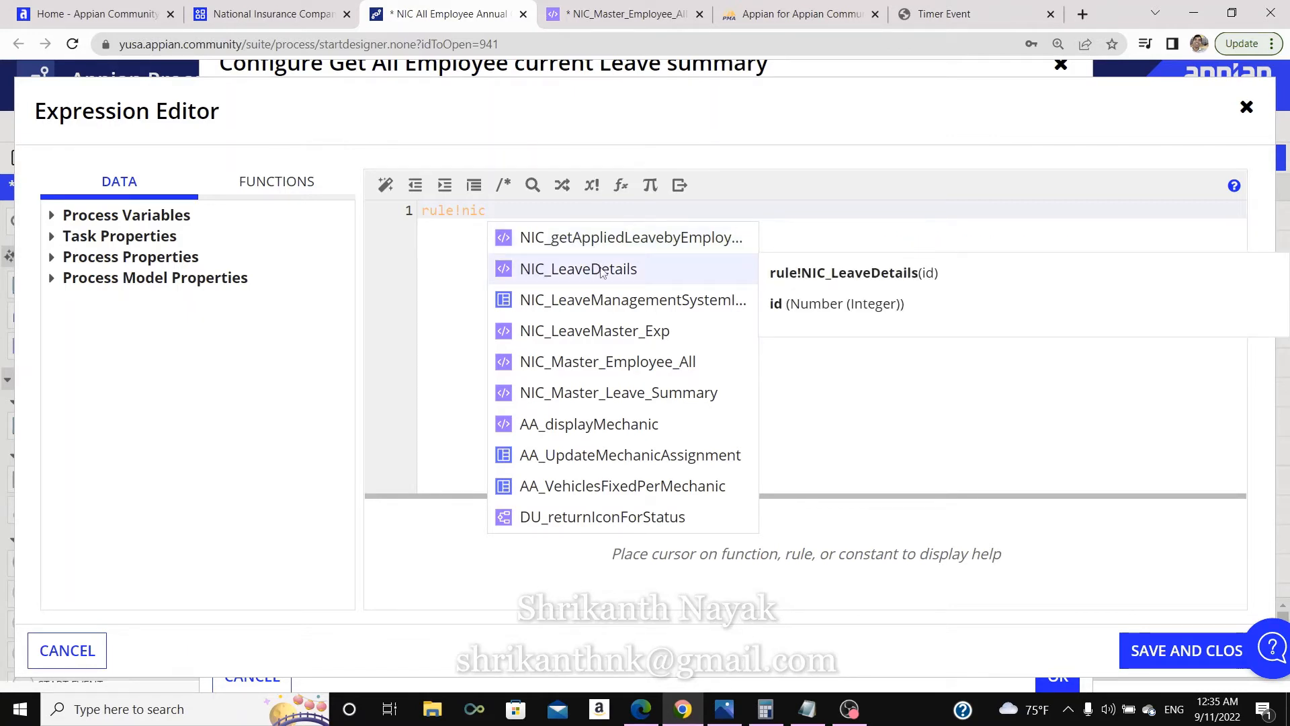
click(617, 369)
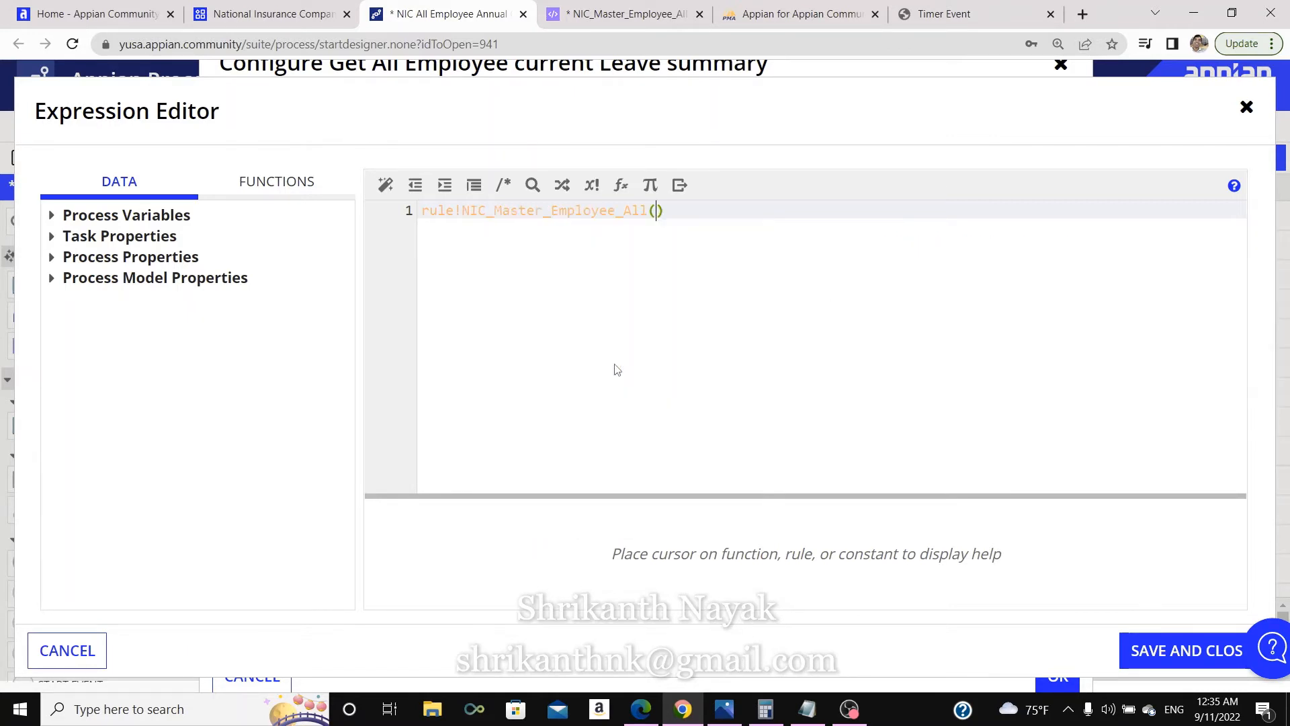
click(1195, 653)
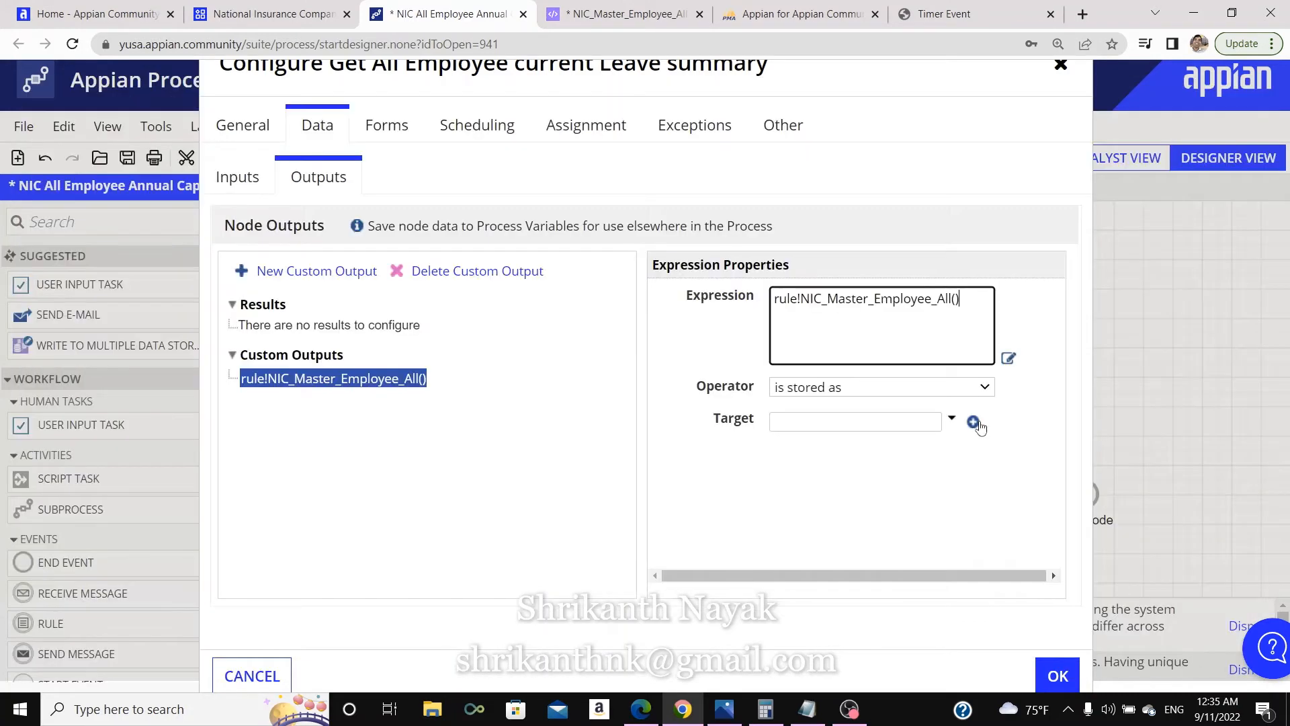
Store the custom output in the masterLeaveRec process variable and accept the node's configuration.
click(951, 419)
mouse_move(864, 465)
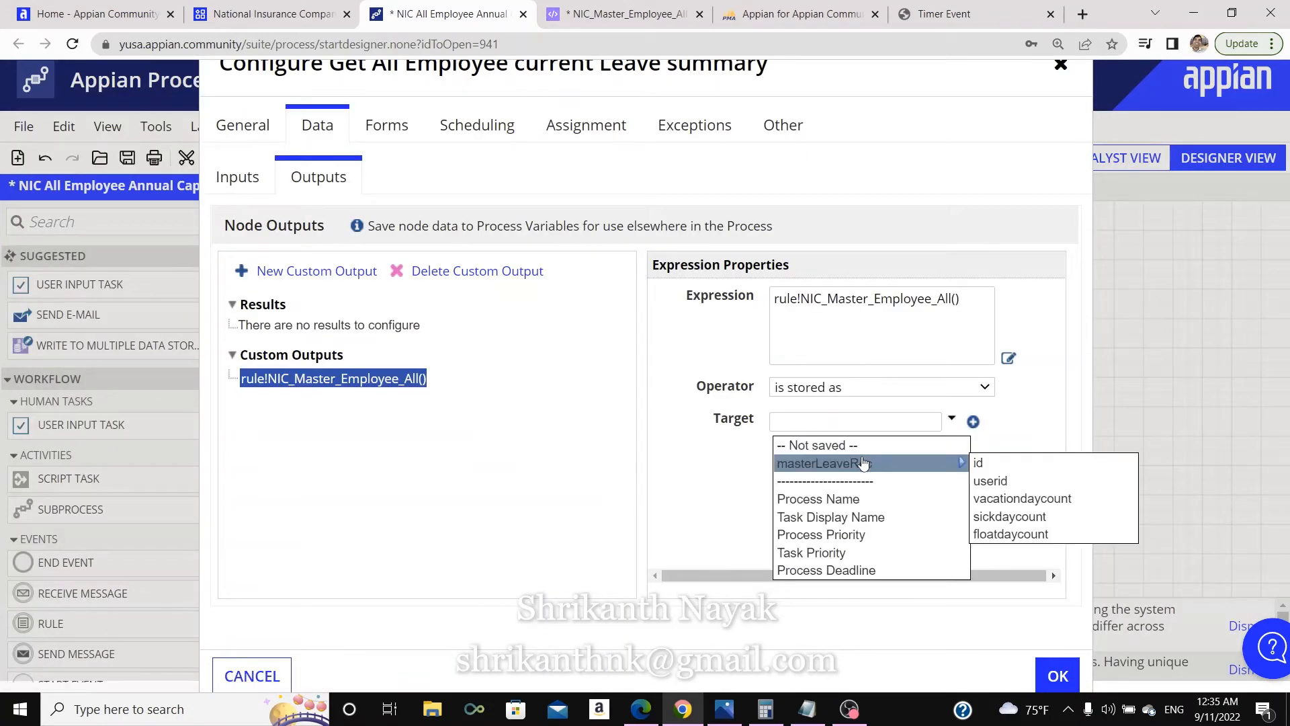
click(864, 464)
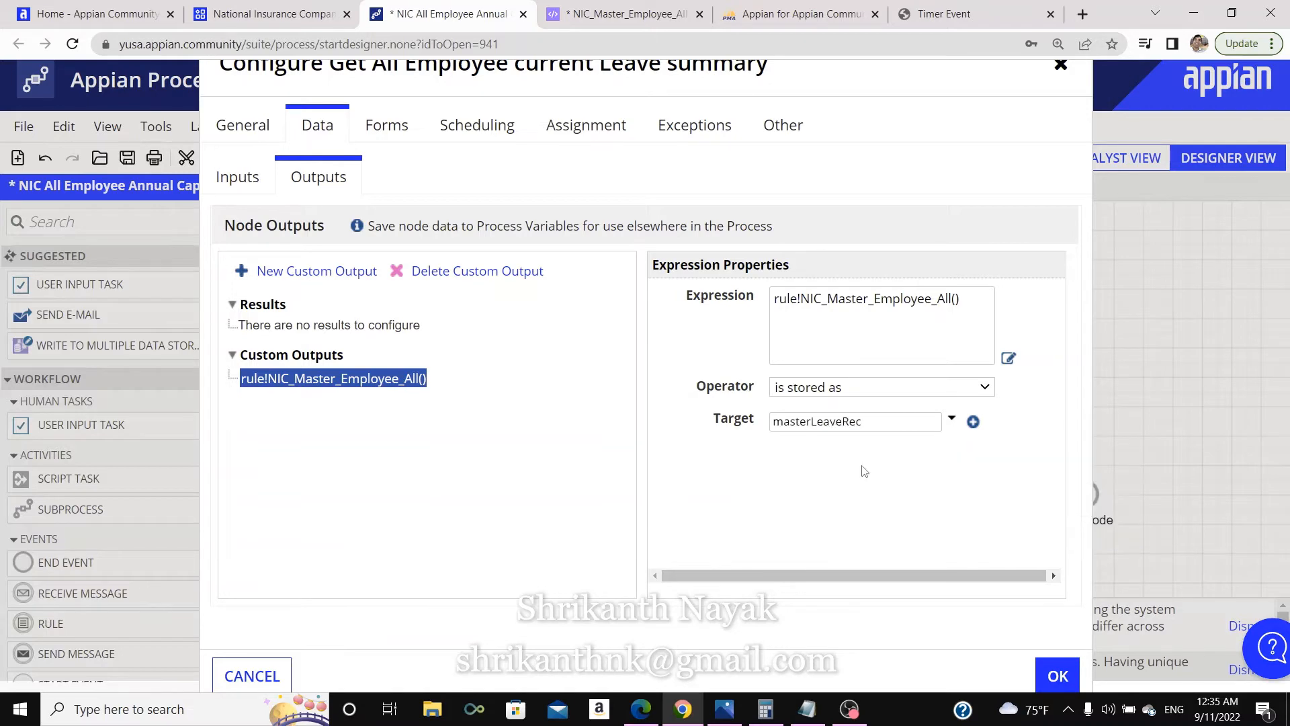
click(1054, 674)
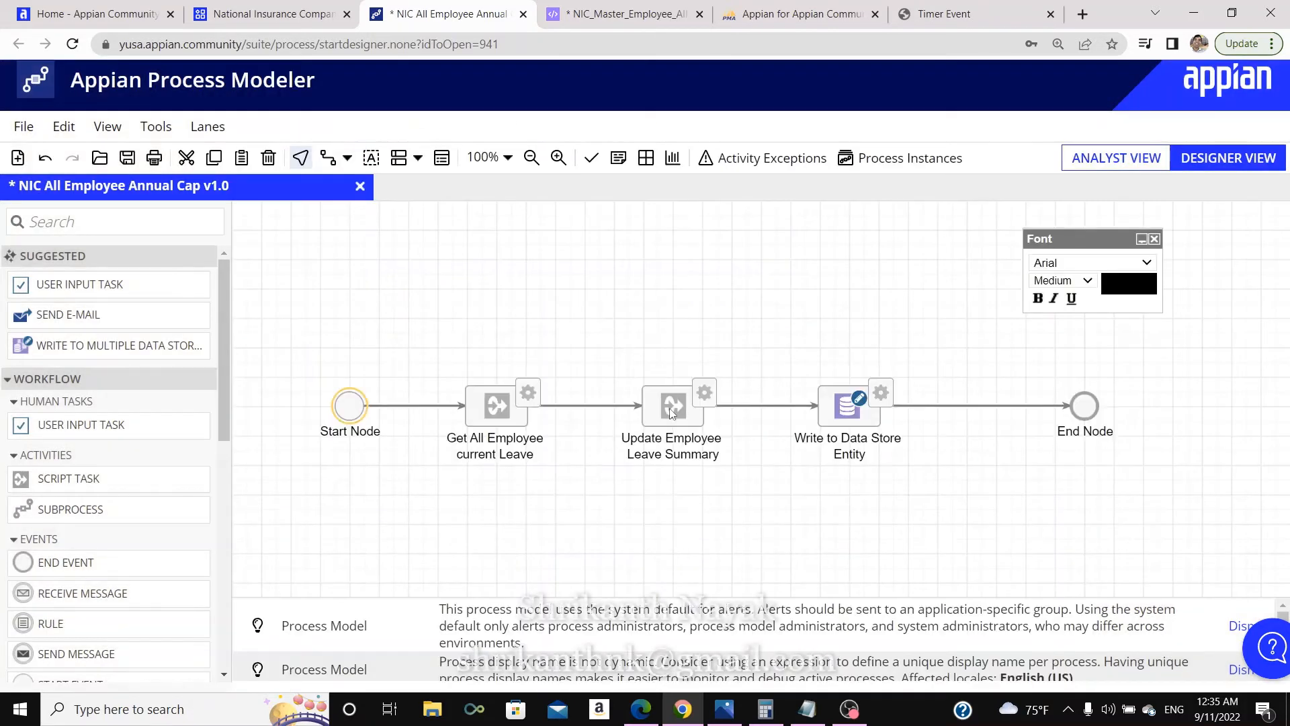
Add a new custom output to the Update Employee Leave Summary node.
right_click(670, 411)
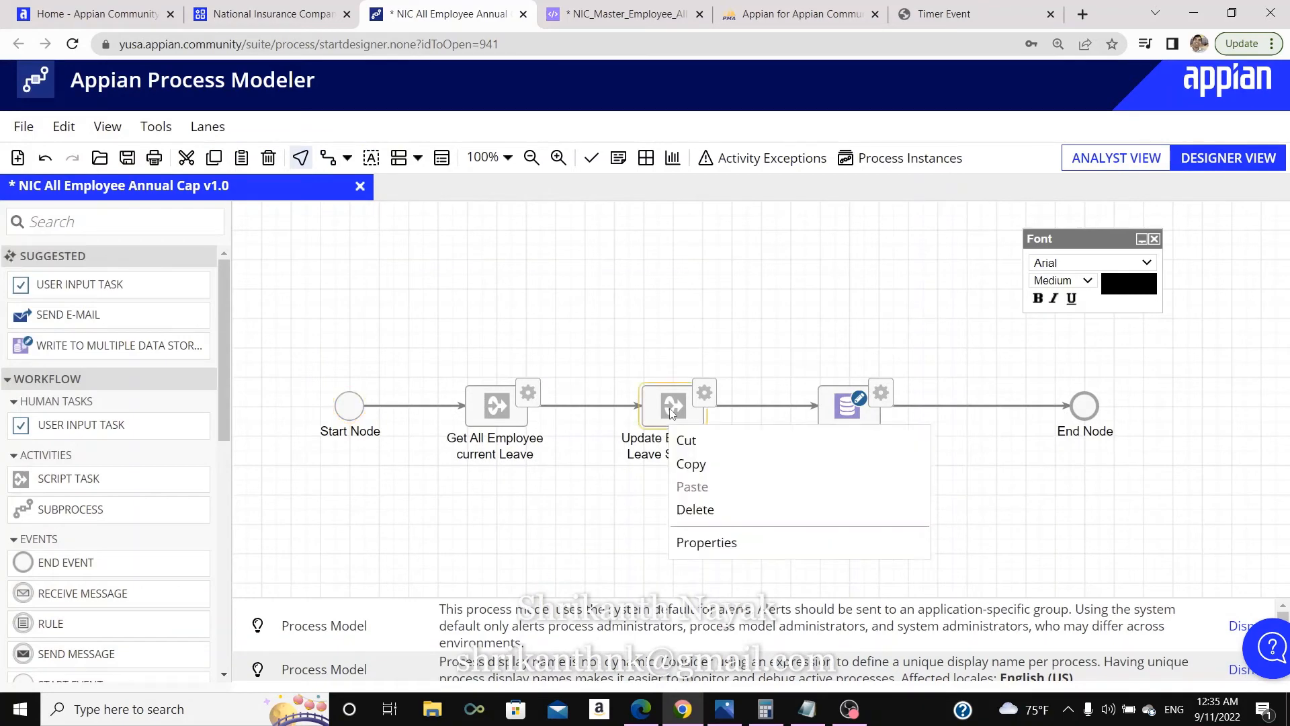
click(704, 543)
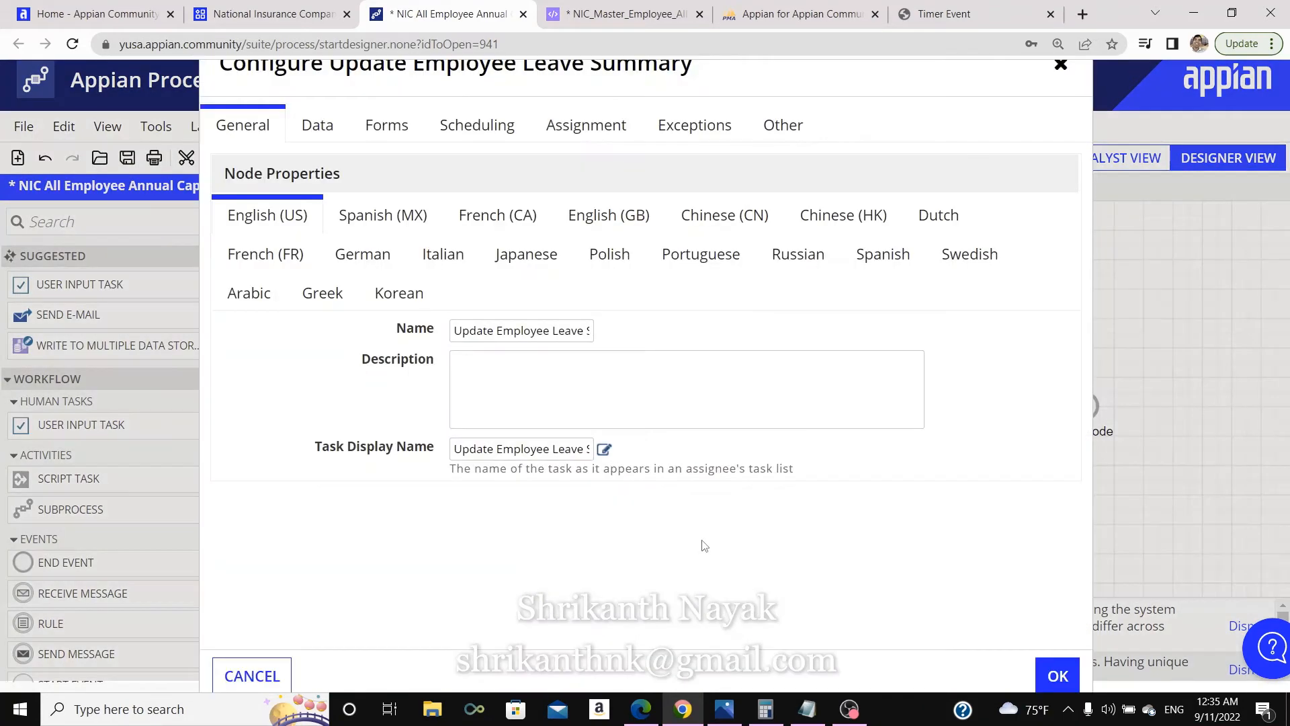
click(318, 126)
click(325, 189)
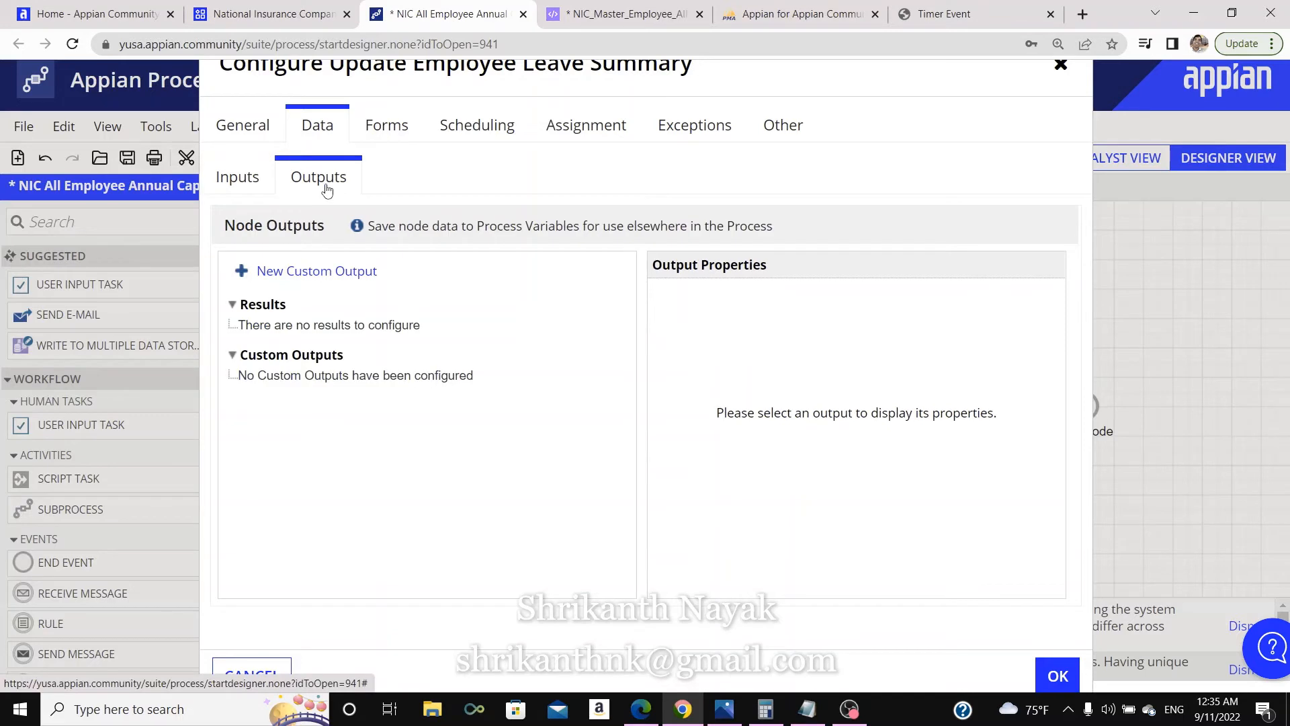
click(303, 273)
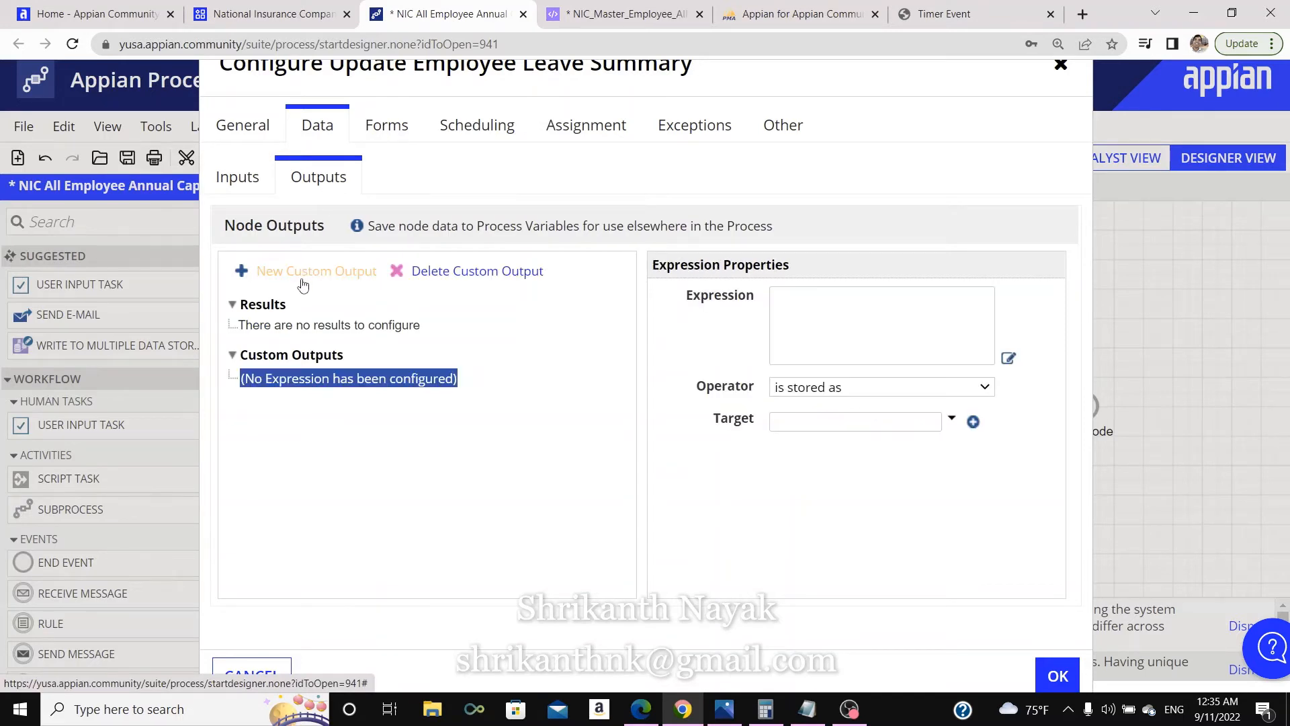
Start the output's expression with an if() whose condition is pv!masterLeaveRec.vacationdaycount + 20 > 30.
click(1007, 361)
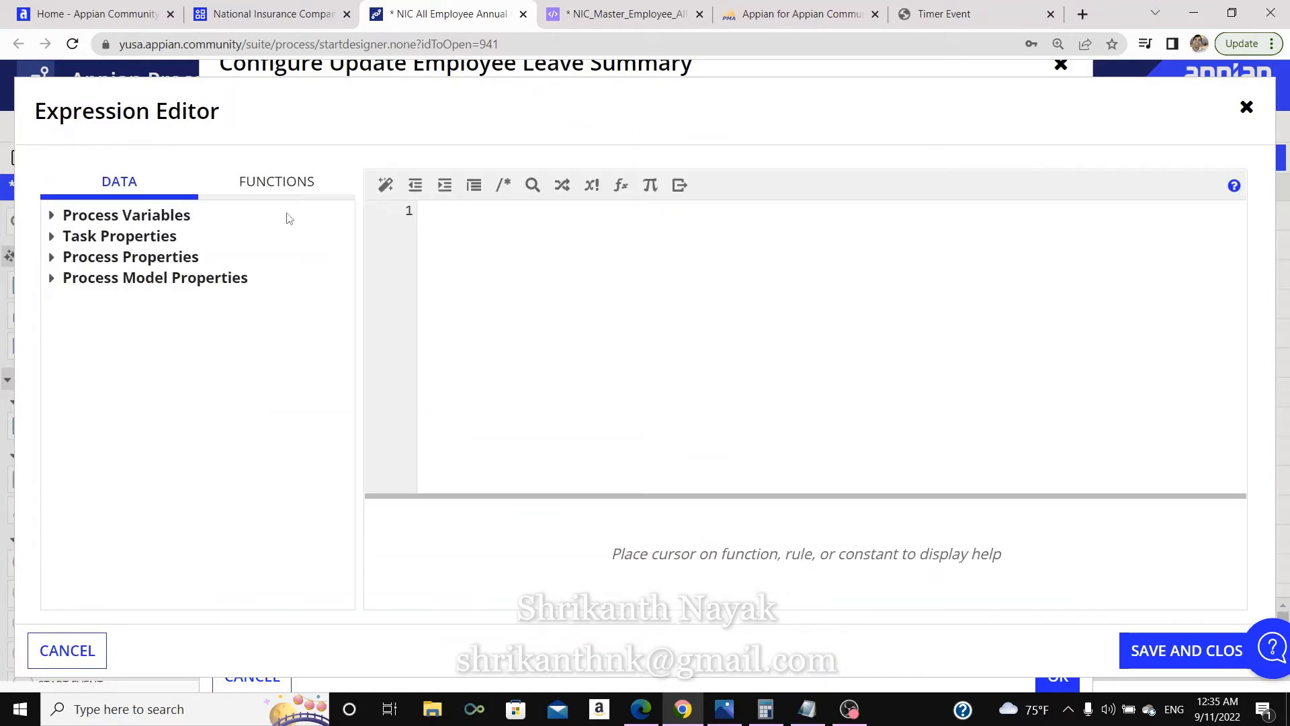
click(515, 227)
text(if( )
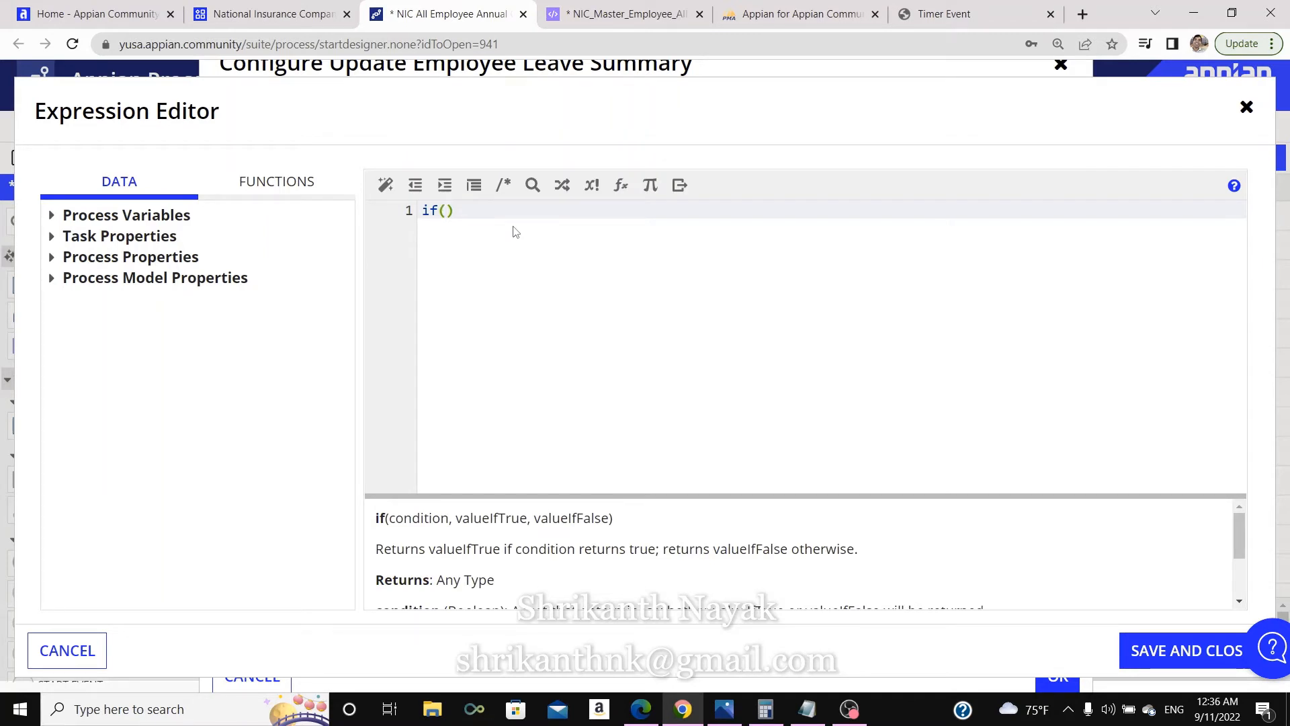
text(pv!)
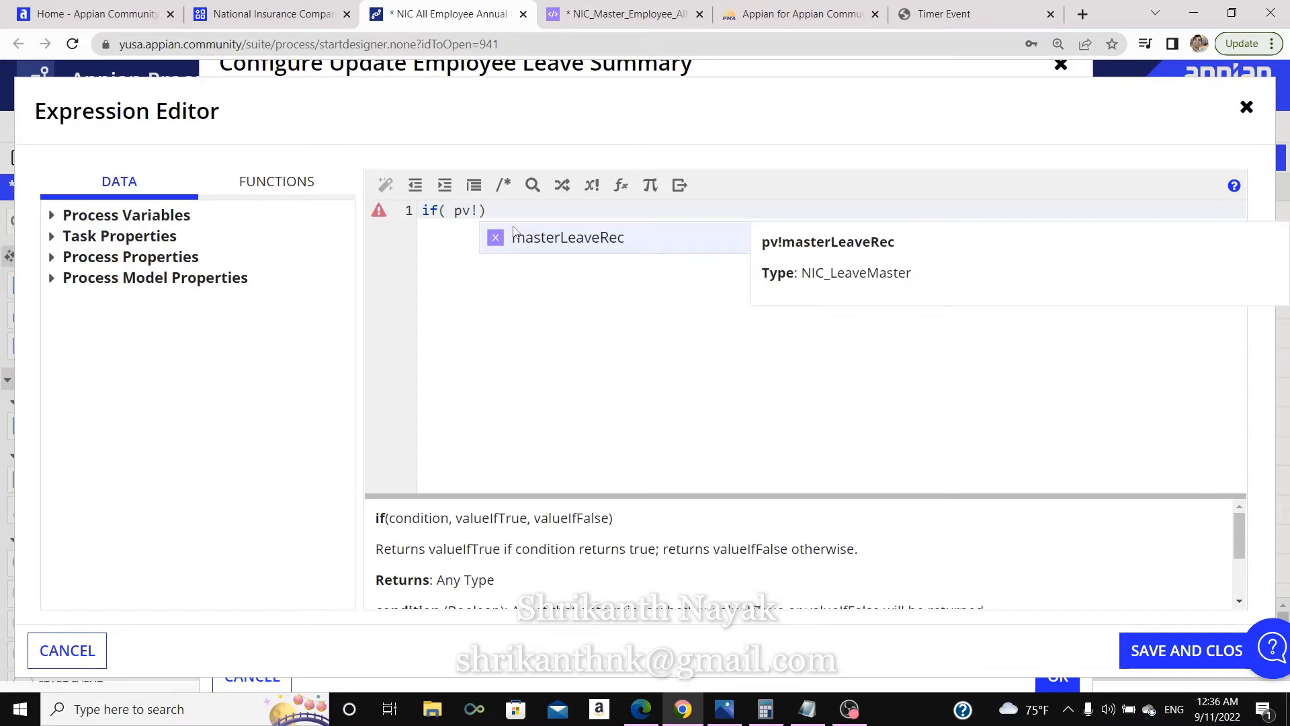
click(514, 237)
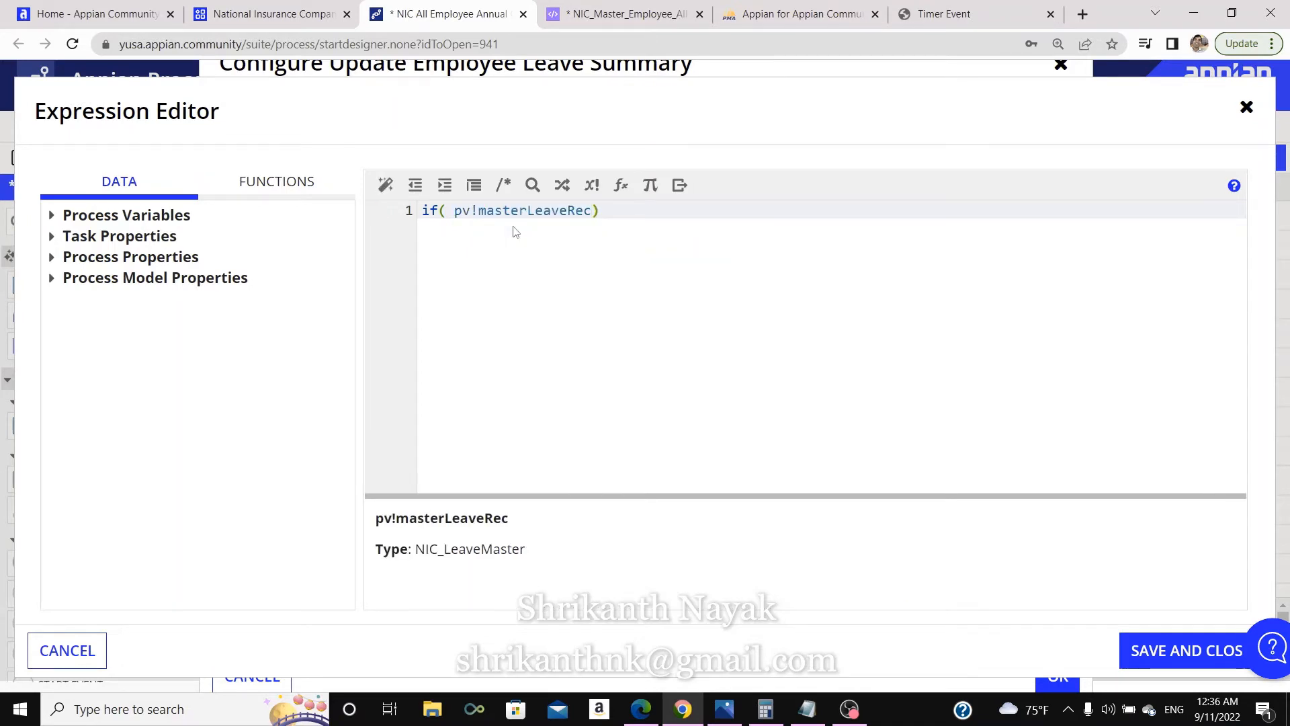
text(.)
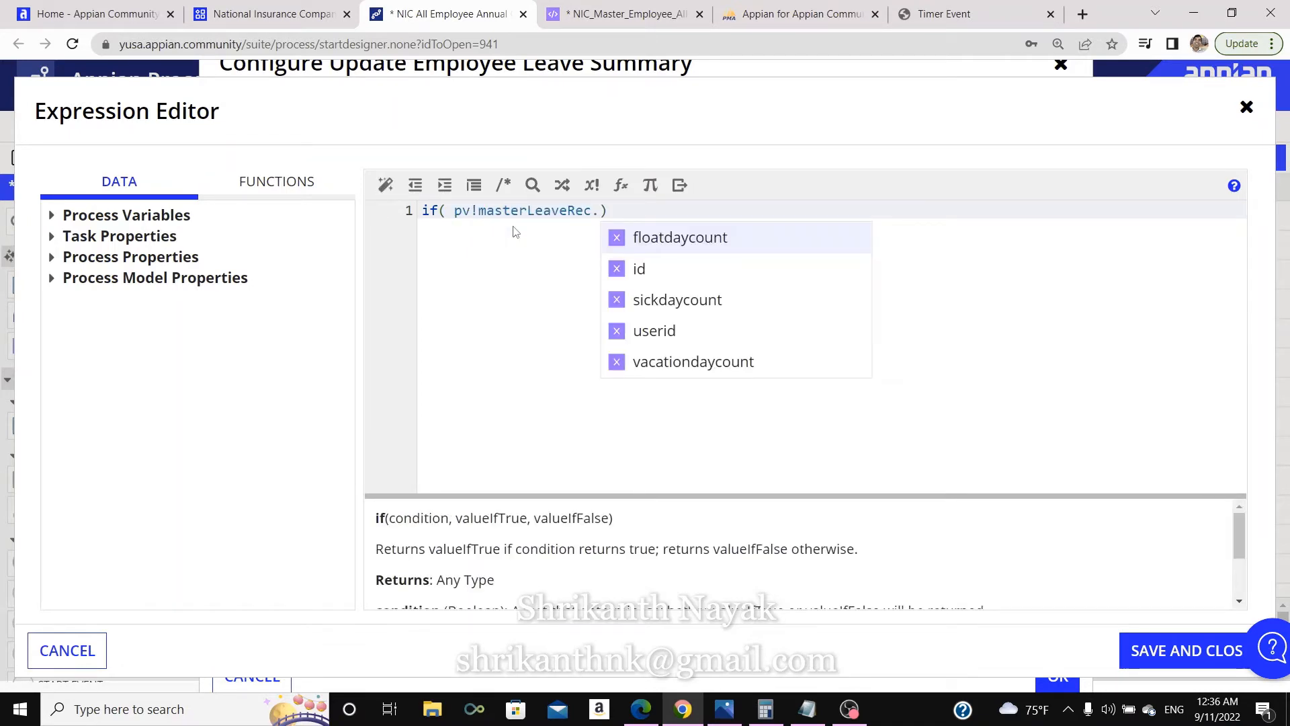
click(669, 360)
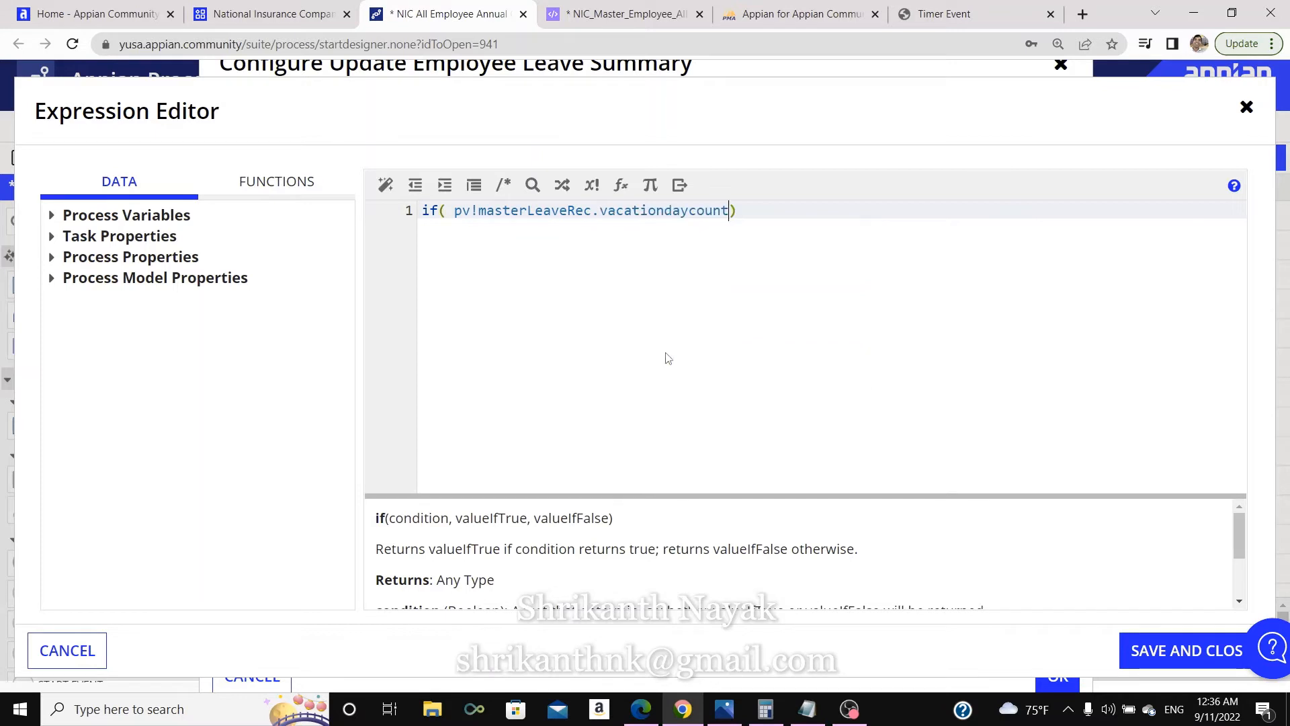
text(+ )
text(20 )
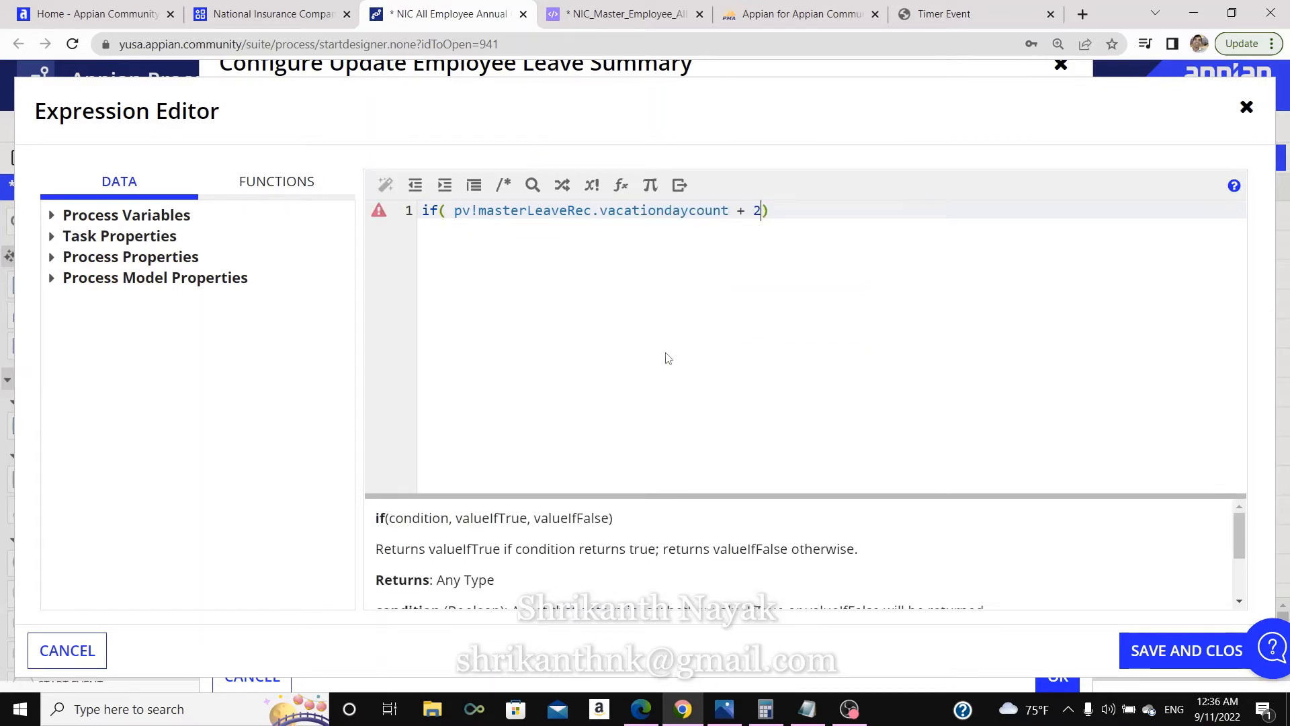
text( > )
text(30)
Set the value returned when the vacation day condition is true to 30.
text( ,  )
text(20)
key(BackSpace)
key(BackSpace)
text(30)
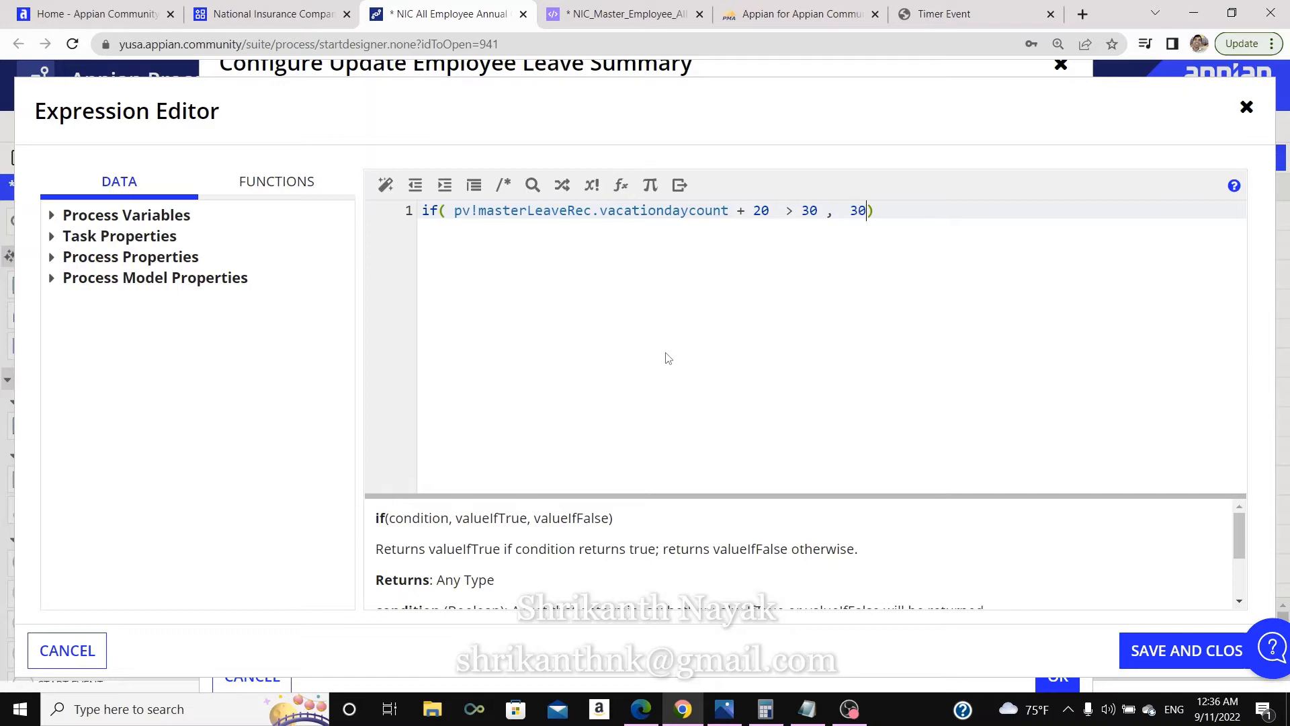
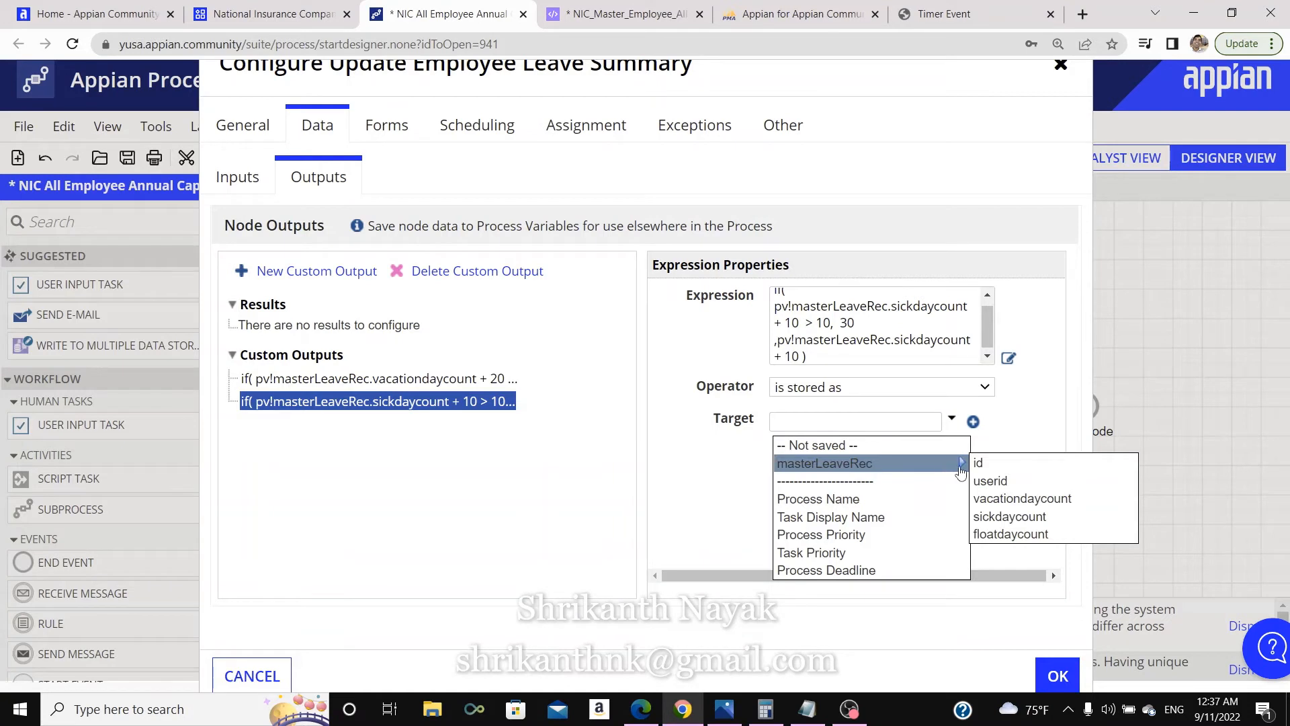
Store the sick day output in masterLeaveRec.sickdaycount and add a custom output with the expression pv!masterLeaveRec.floatdaycount + 5.
click(993, 518)
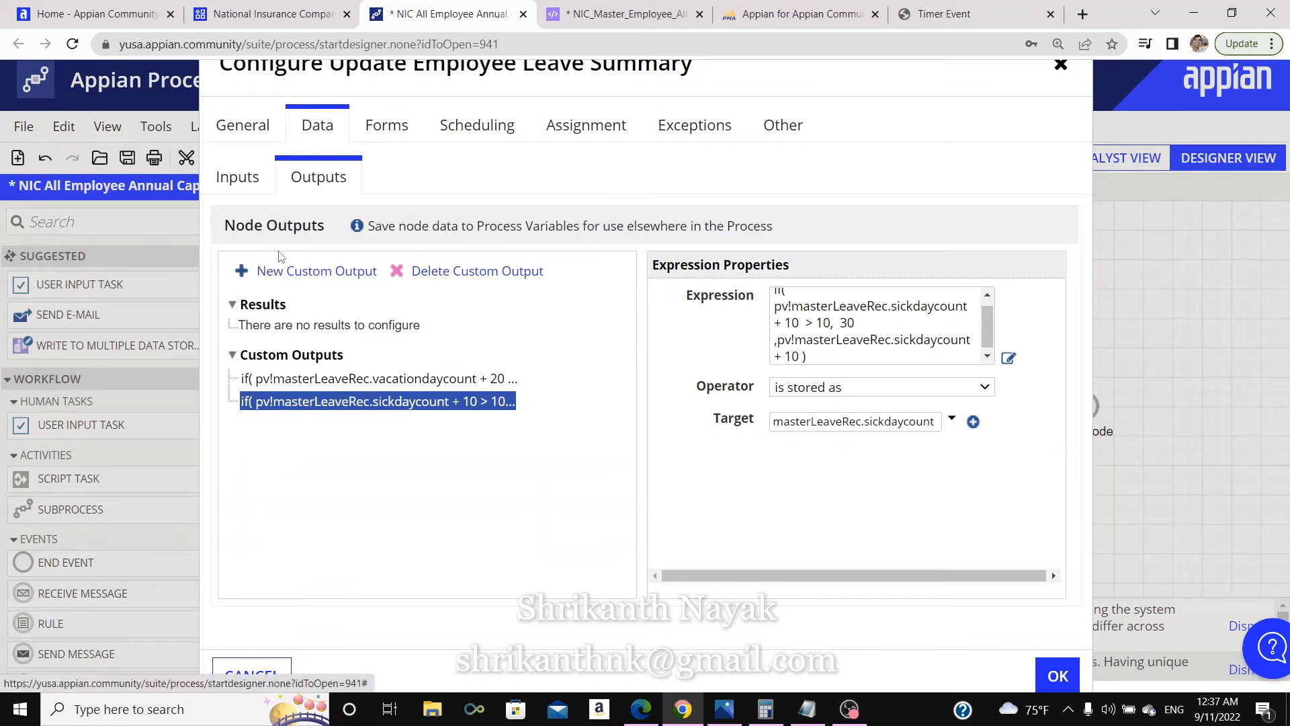
click(270, 273)
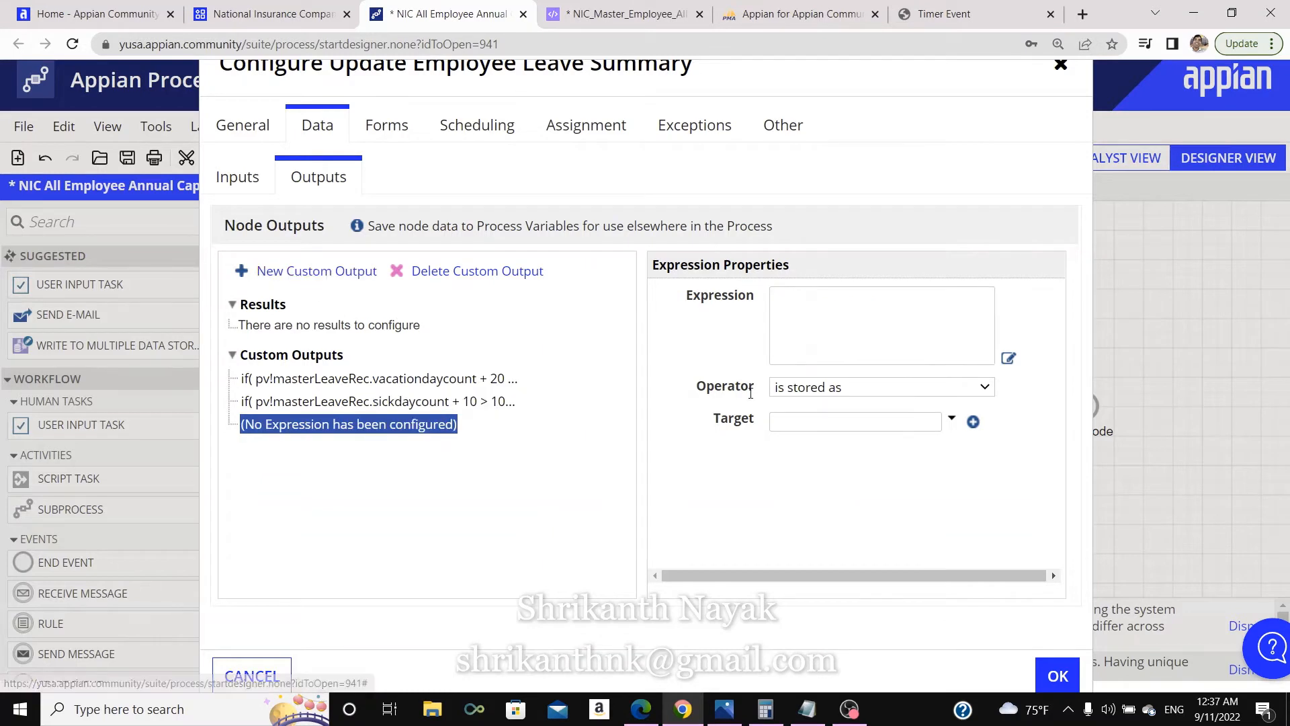
click(1008, 359)
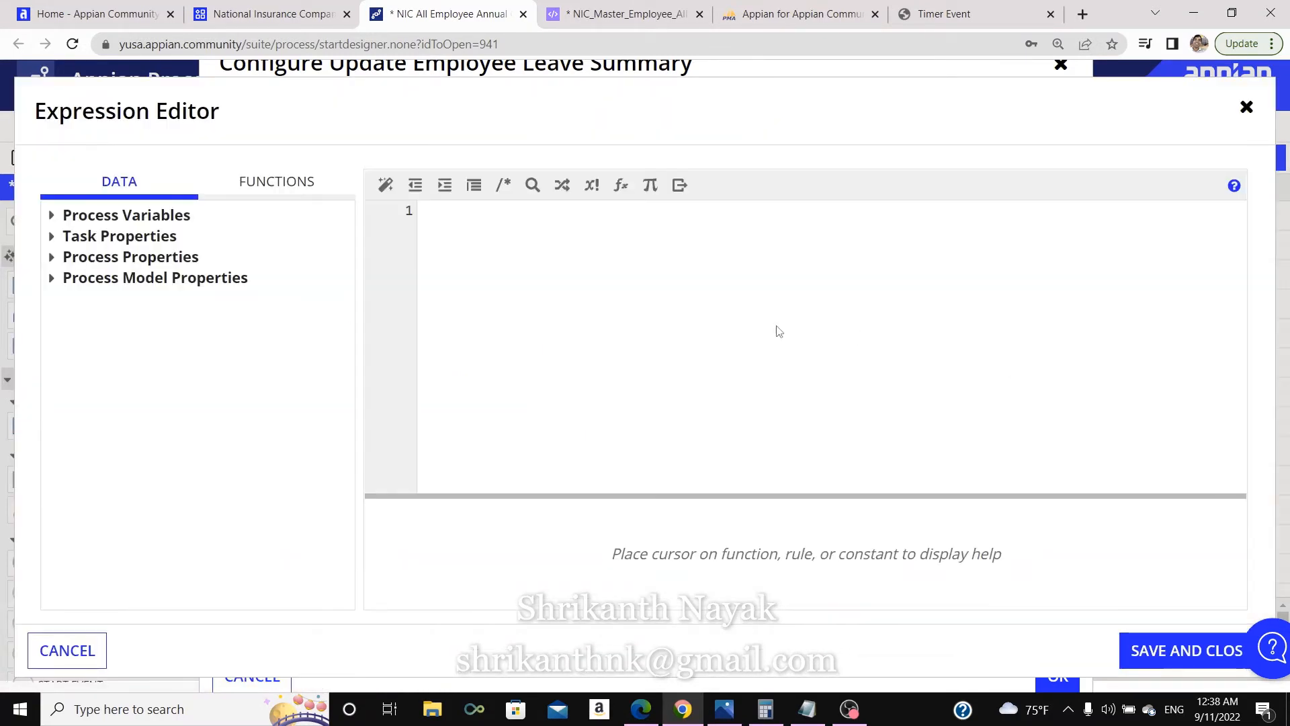
click(604, 264)
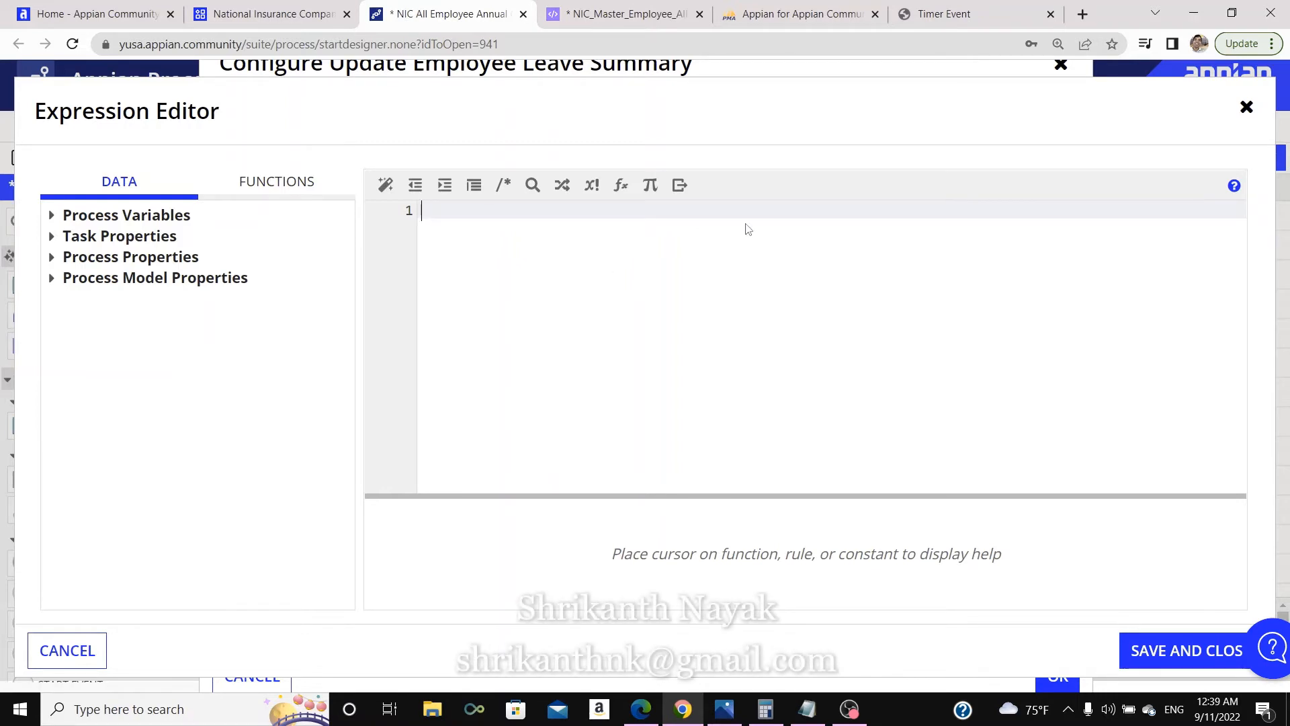
text(pv!masterLeaveRec.floatdaycount +5)
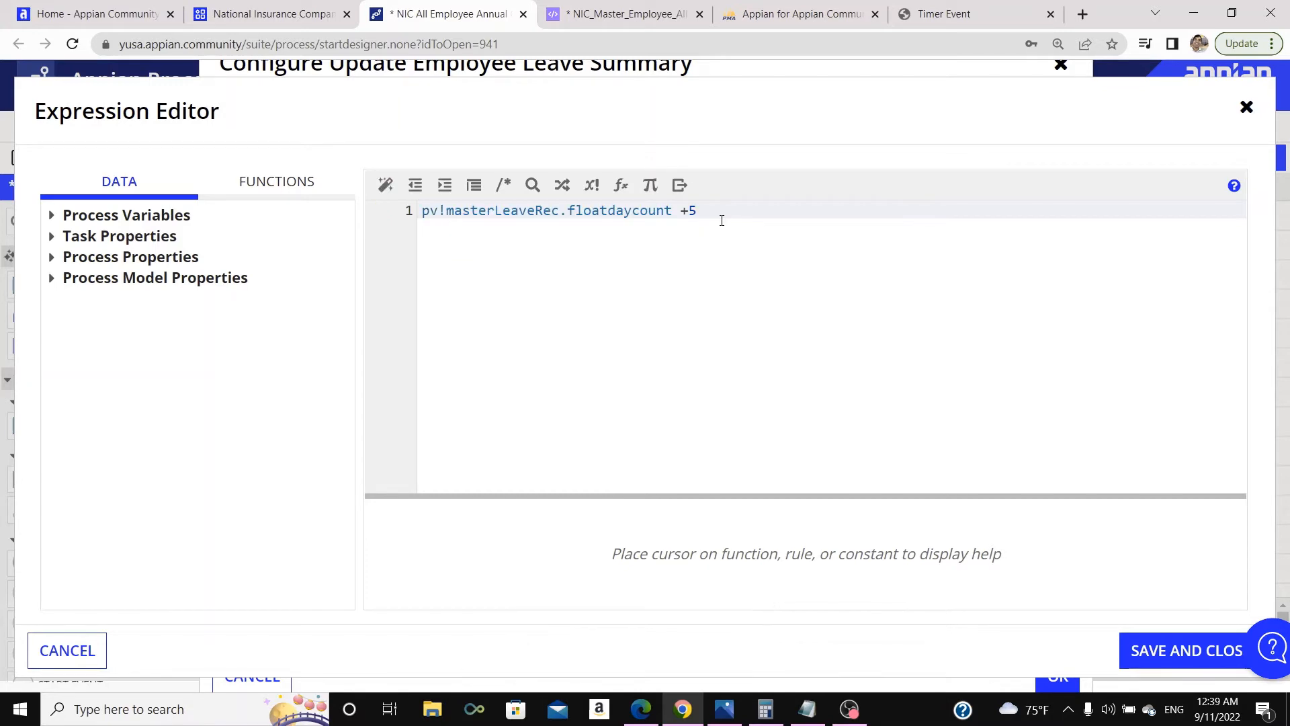
click(688, 210)
click(1153, 654)
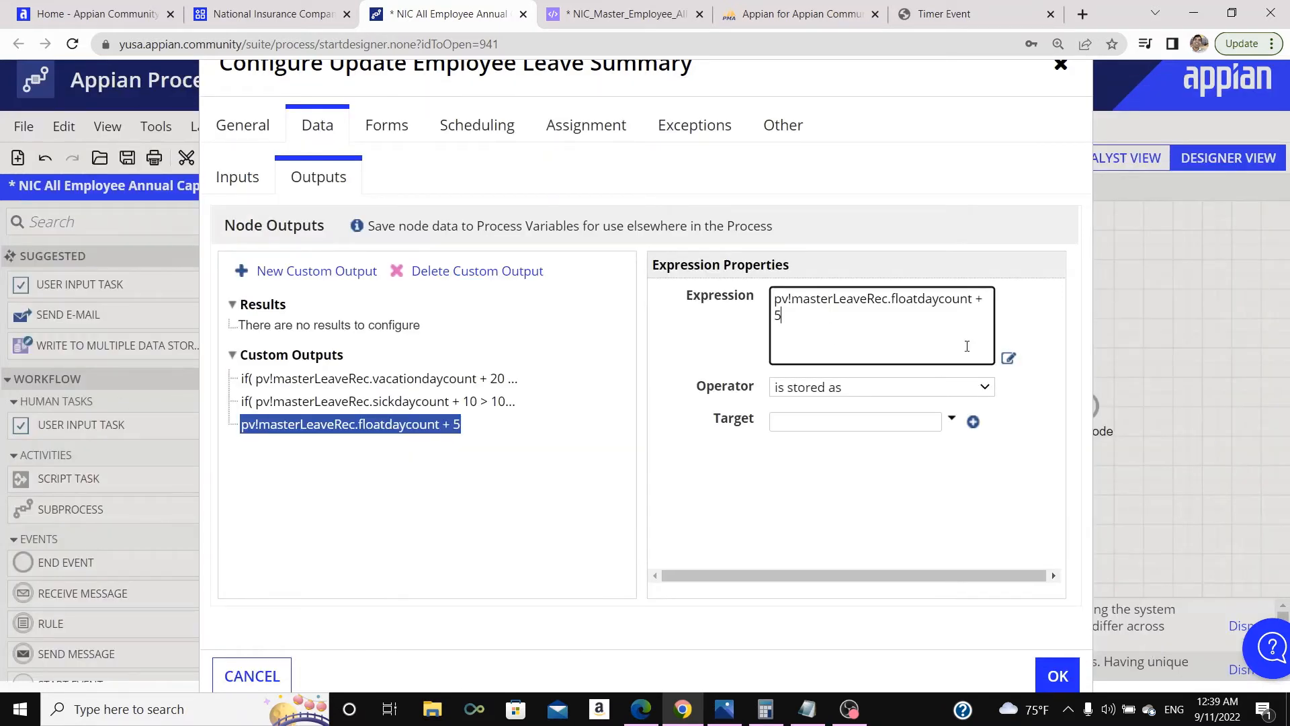
Store the float day output in masterLeaveRec.floatdaycount.
click(951, 421)
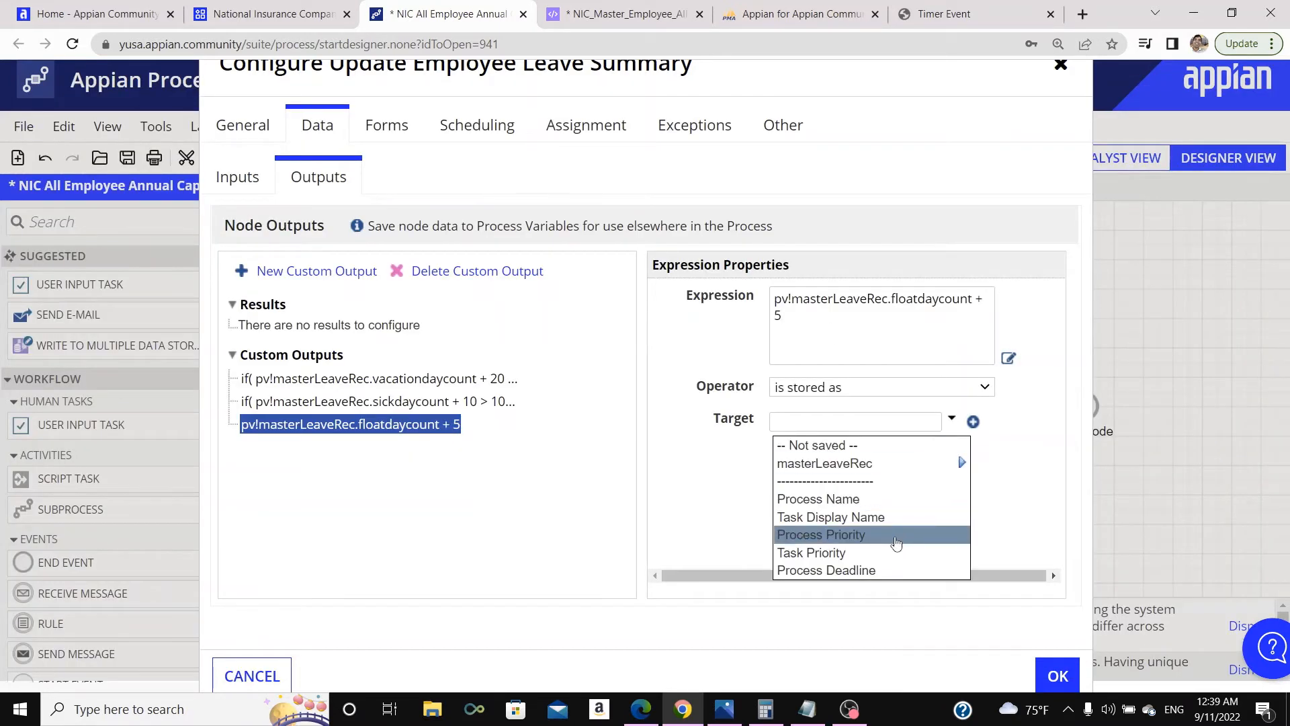
mouse_move(944, 467)
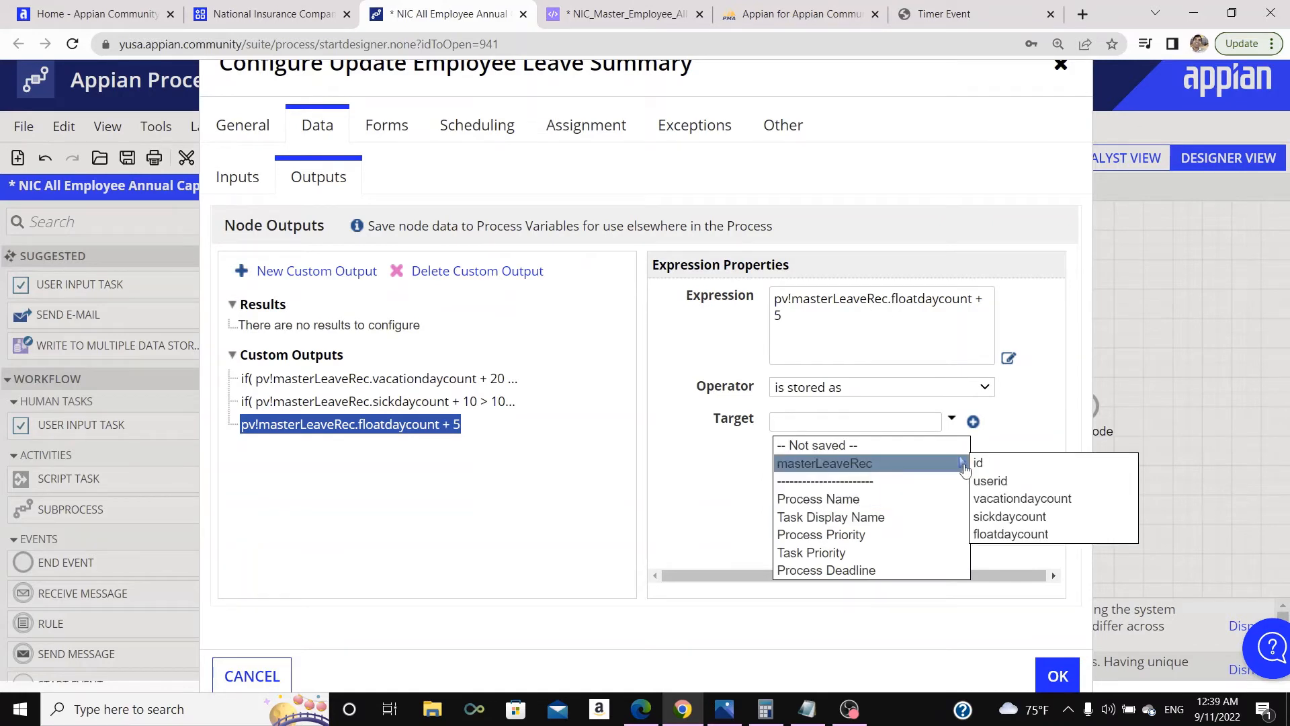
click(1005, 535)
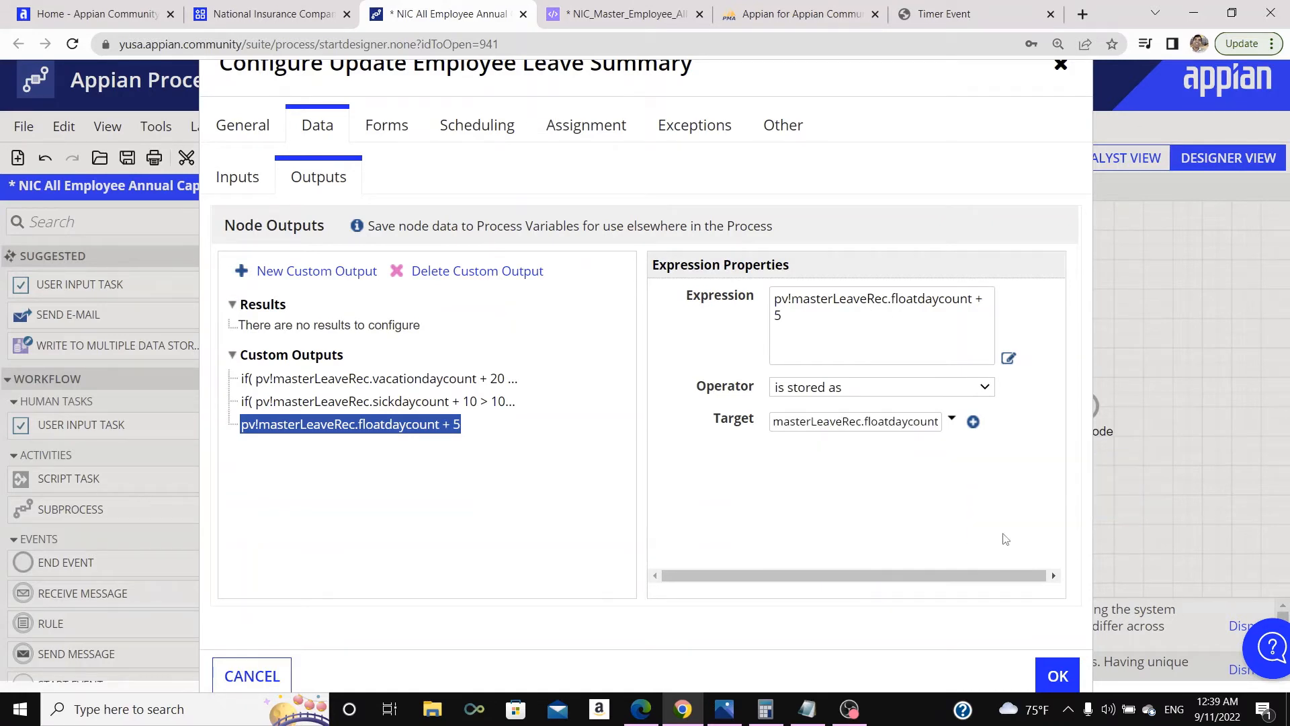
Review the vacation, sick and float day output expressions and accept the Update Employee Leave Summary node's configuration.
click(397, 401)
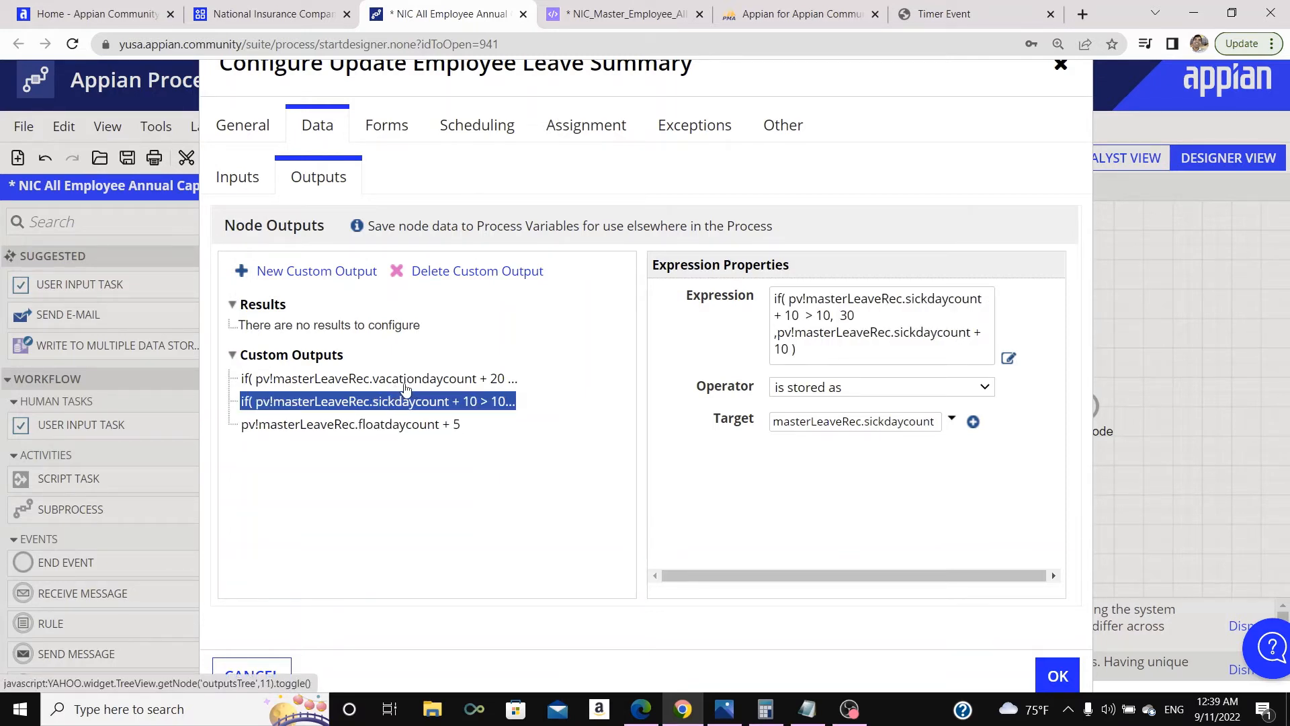
click(405, 384)
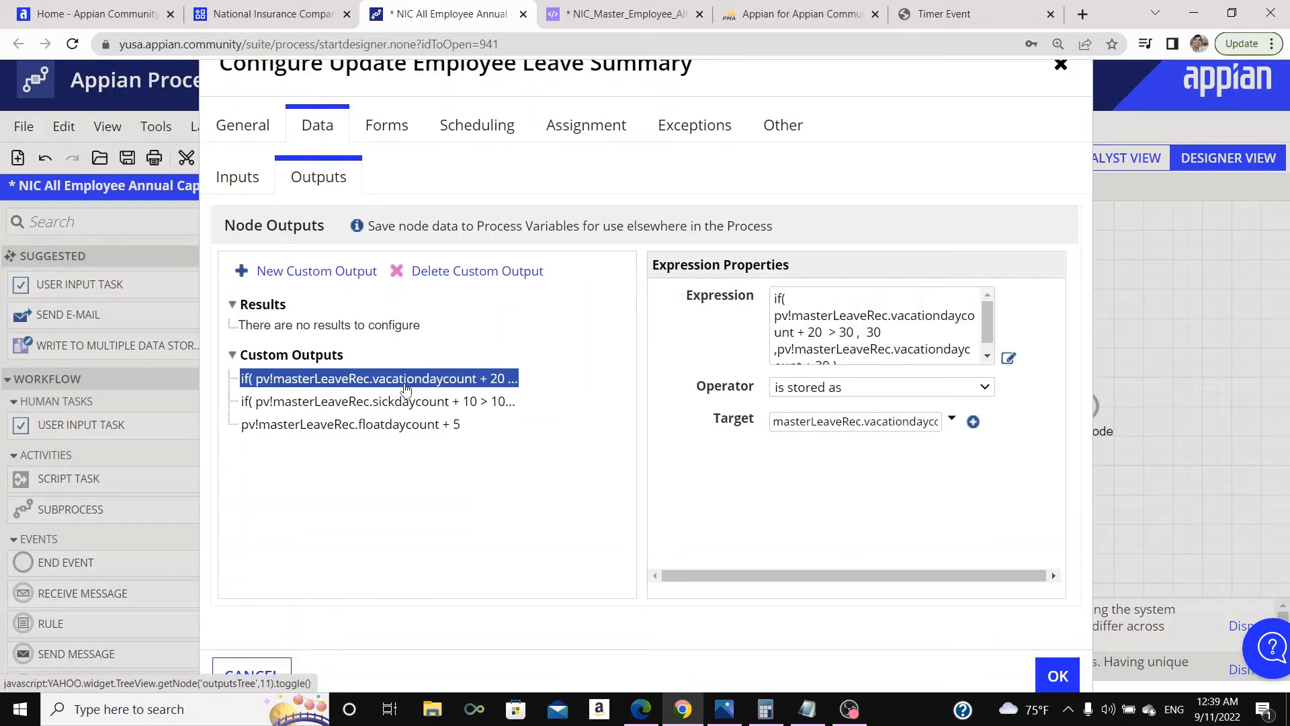
click(1010, 358)
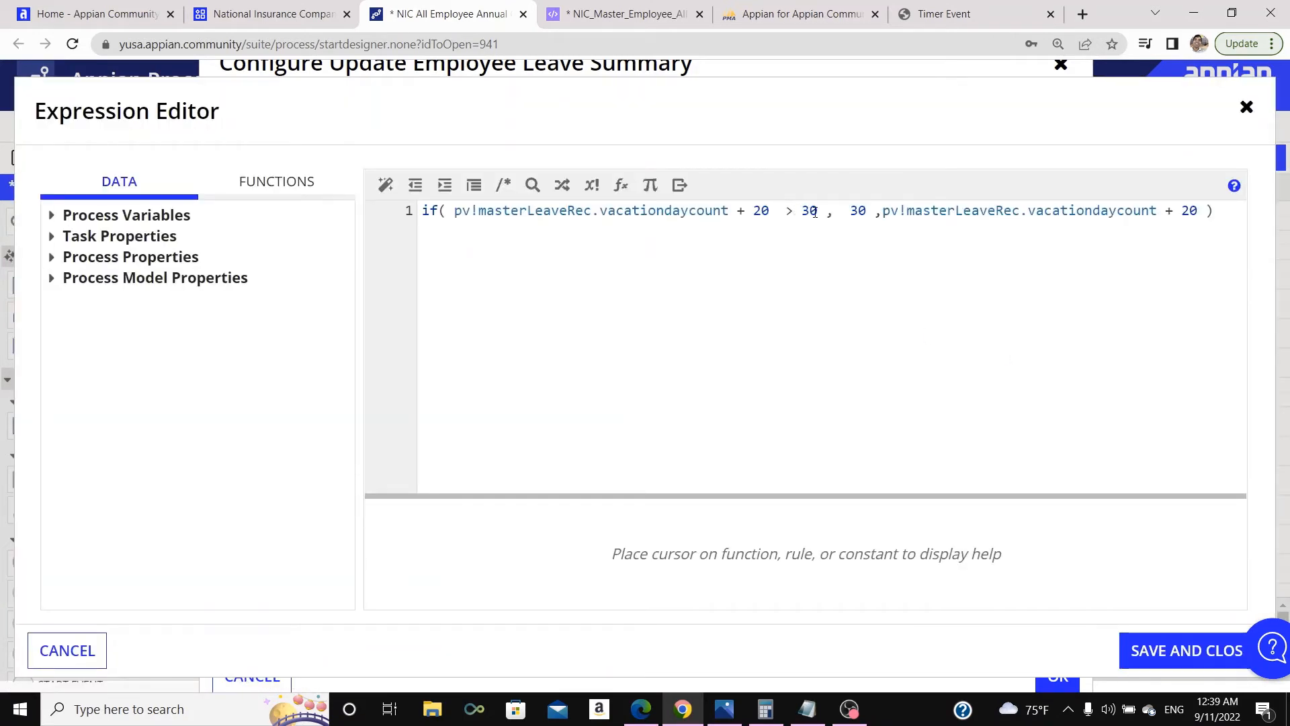
drag(819, 211, 804, 211)
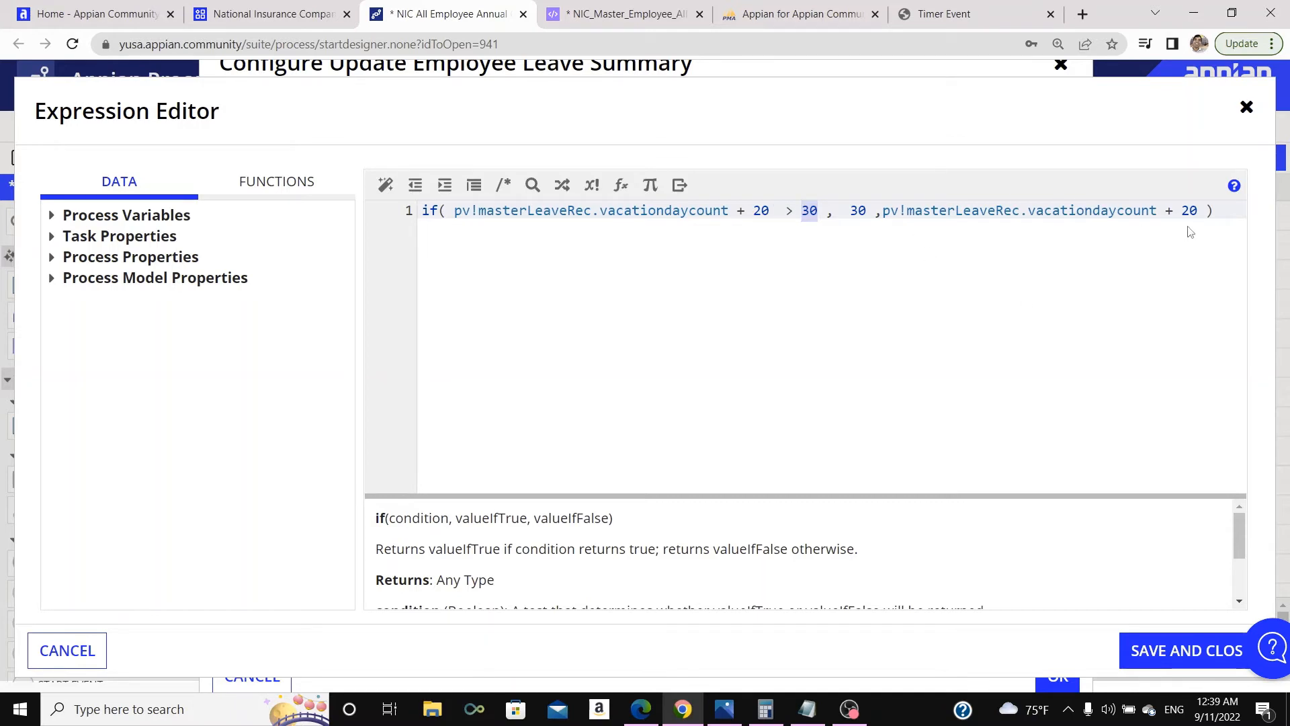
click(1247, 108)
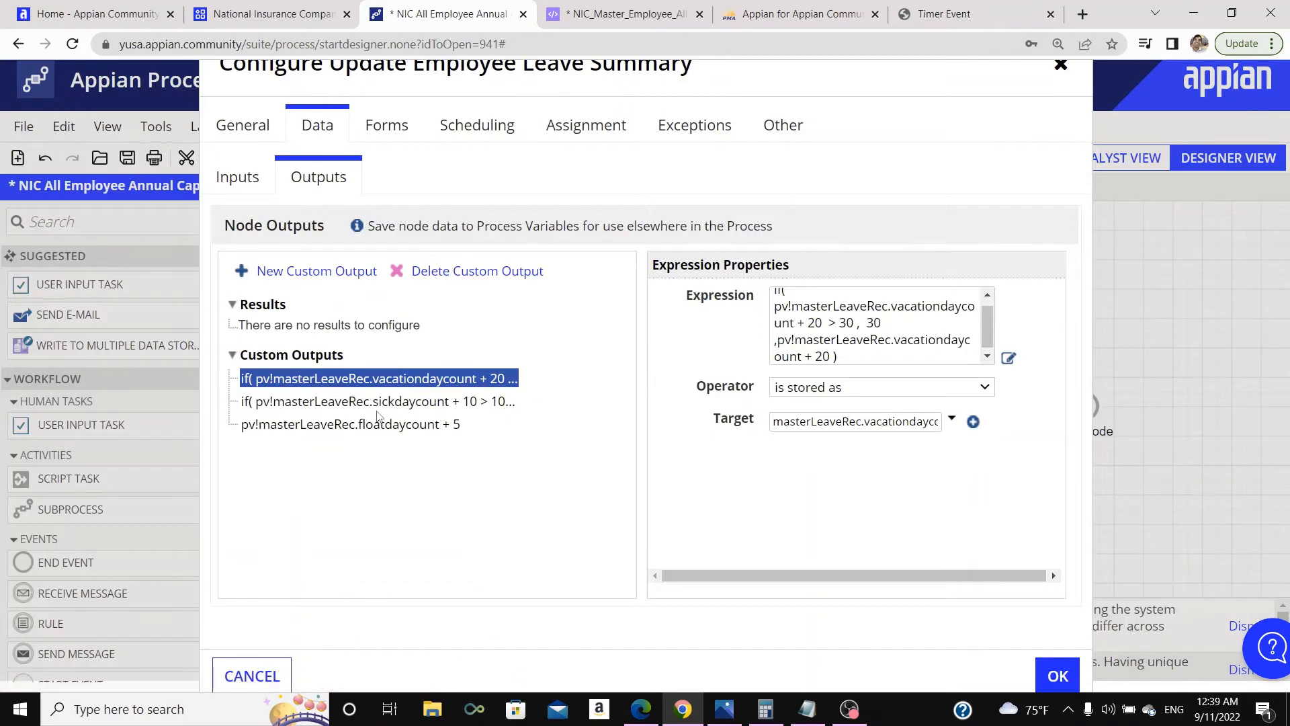
click(377, 405)
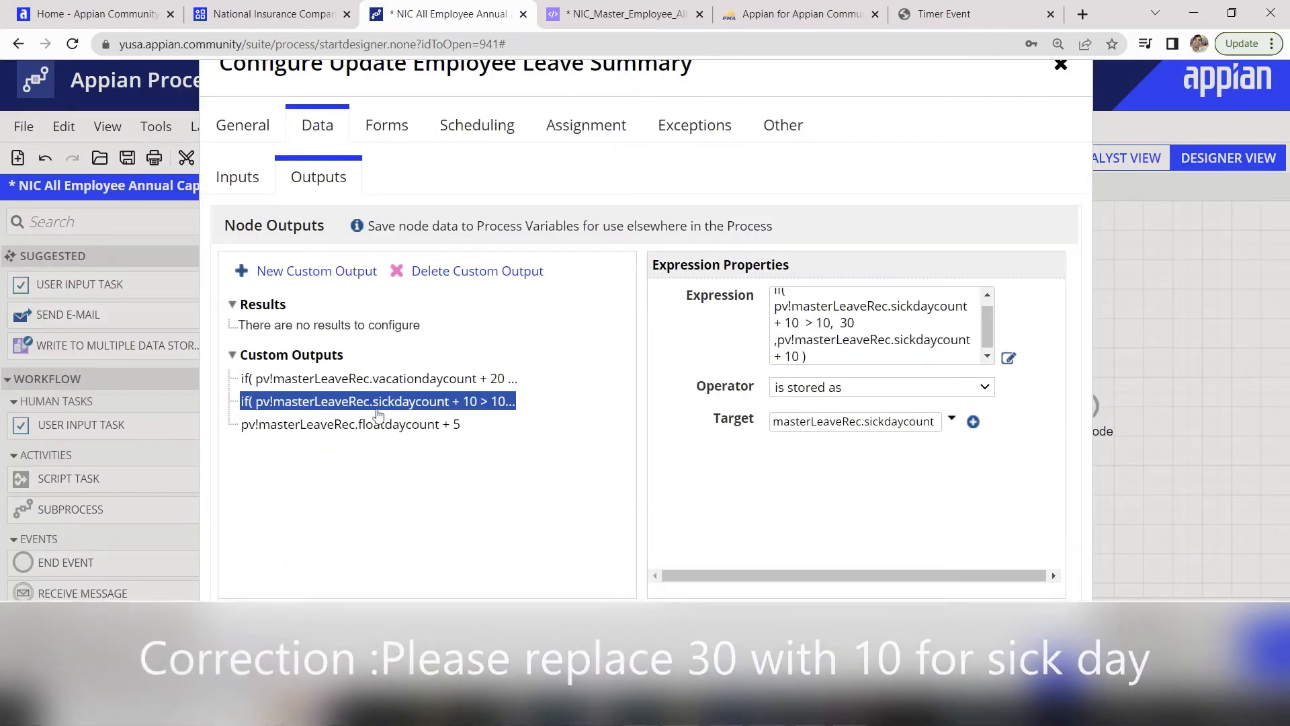
click(1009, 358)
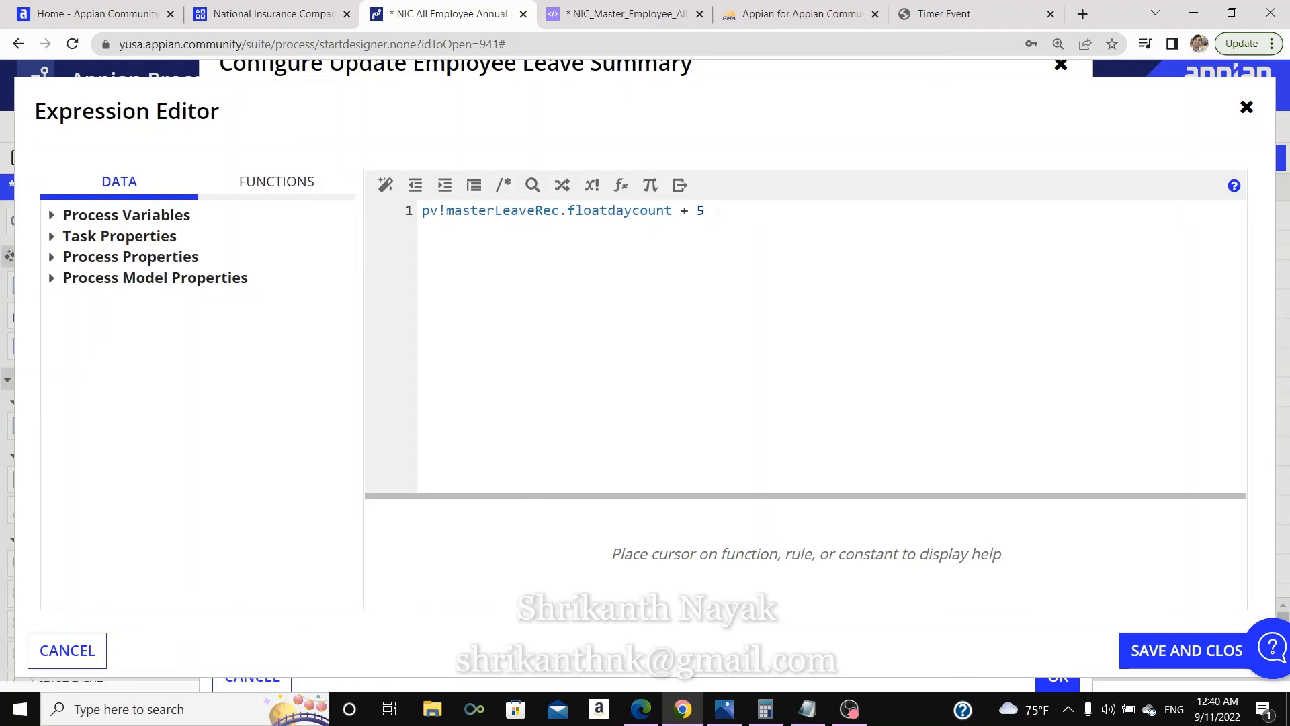
click(1245, 108)
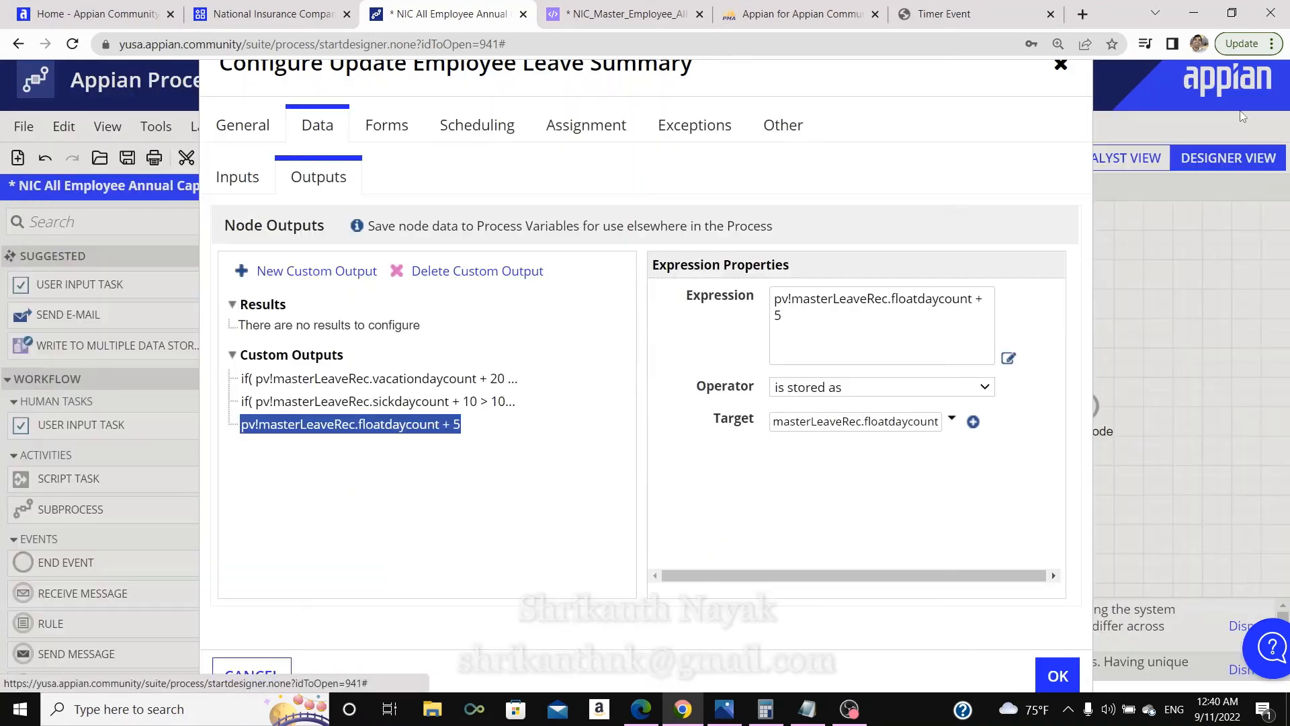
click(1052, 672)
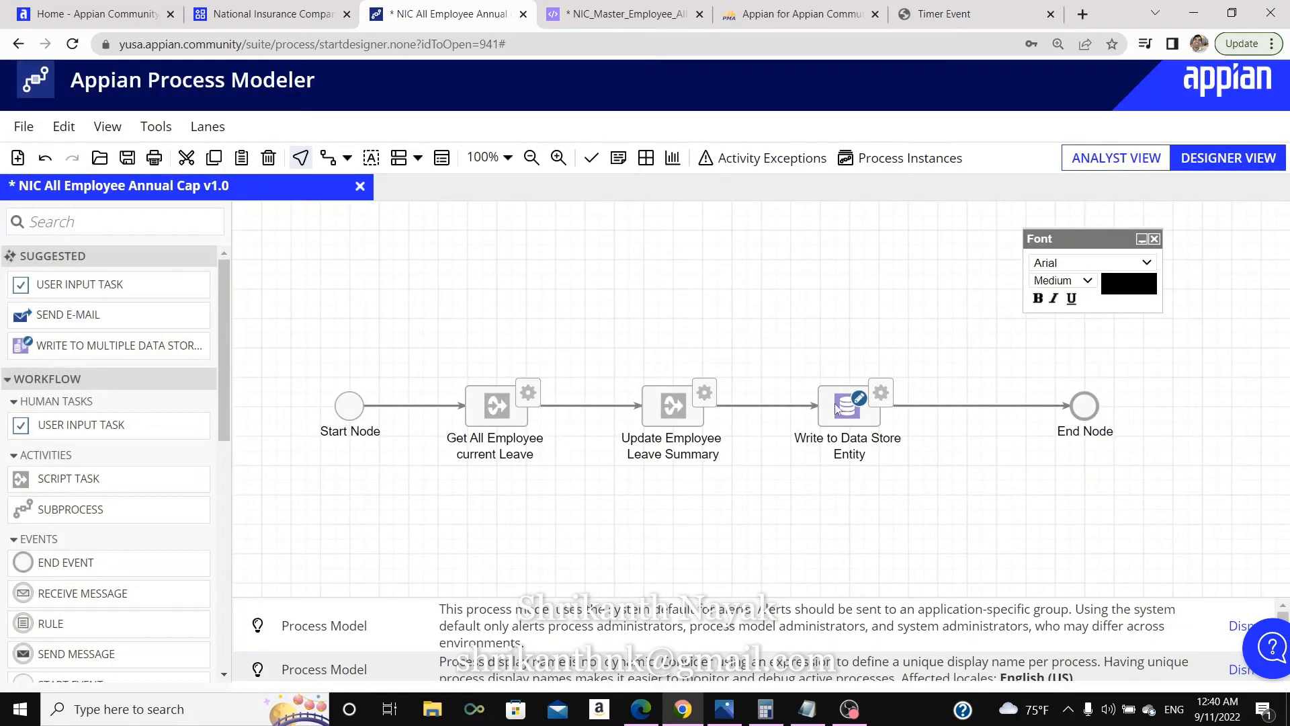
Set the Write to Data Store Entity node's Data Store Entity input to NIC_LeaveMaster from NIC Employee Summary DS.
right_click(854, 401)
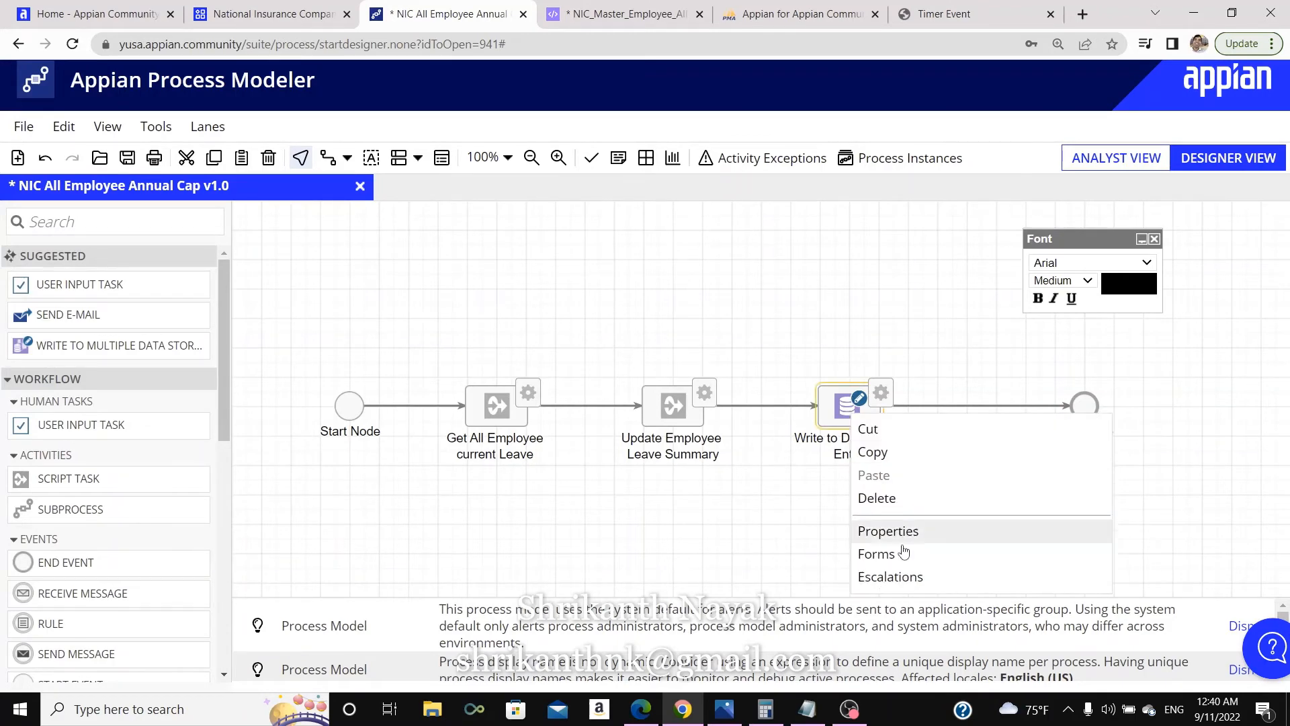
click(888, 531)
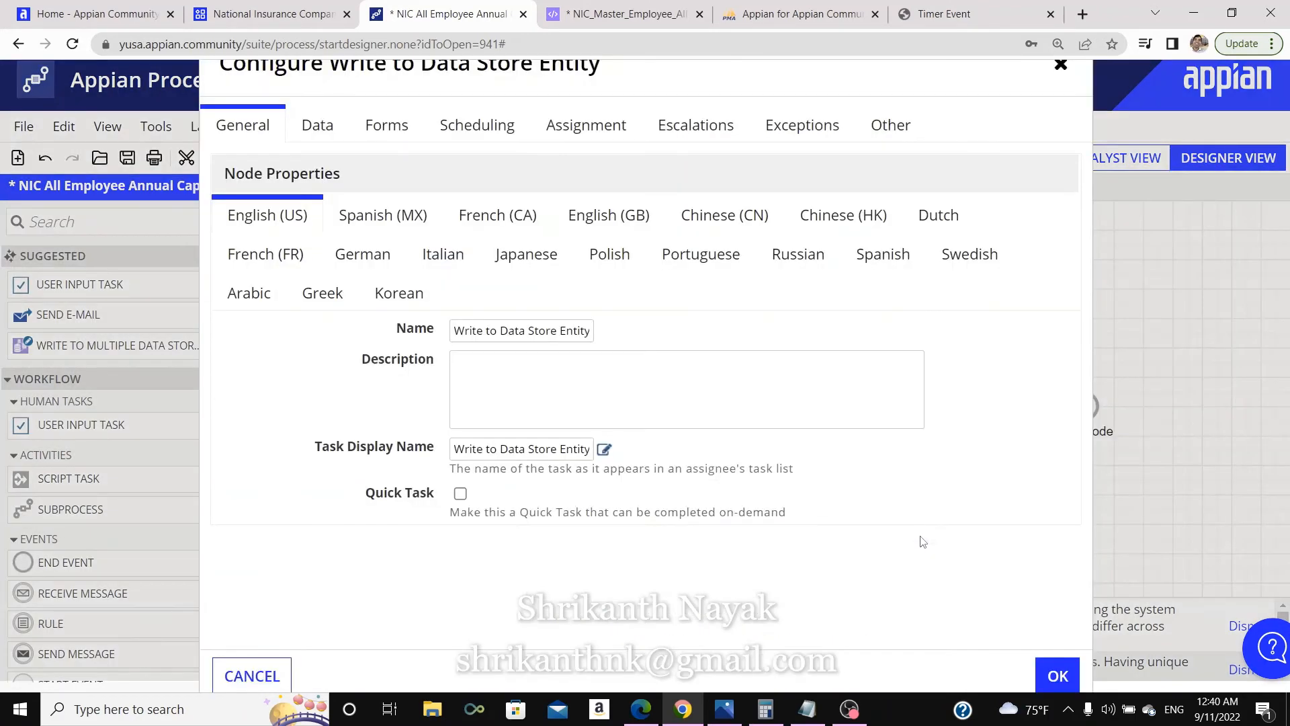
click(317, 127)
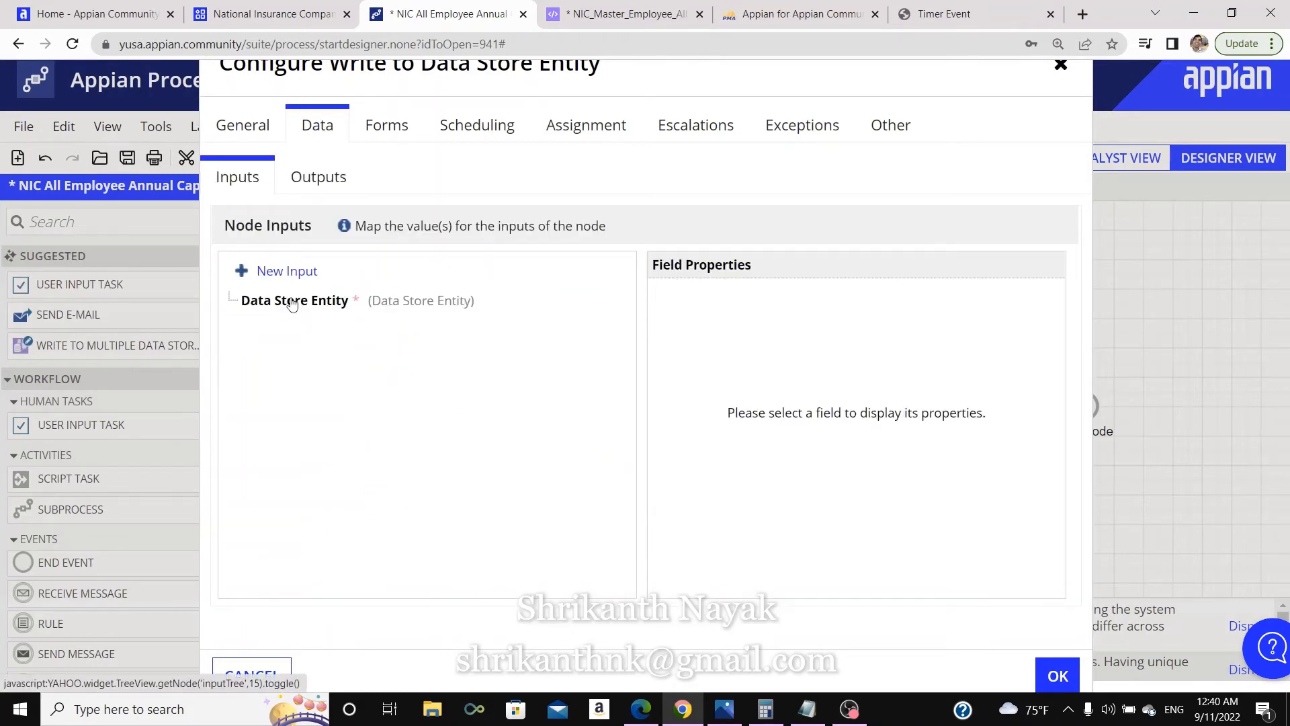
click(291, 304)
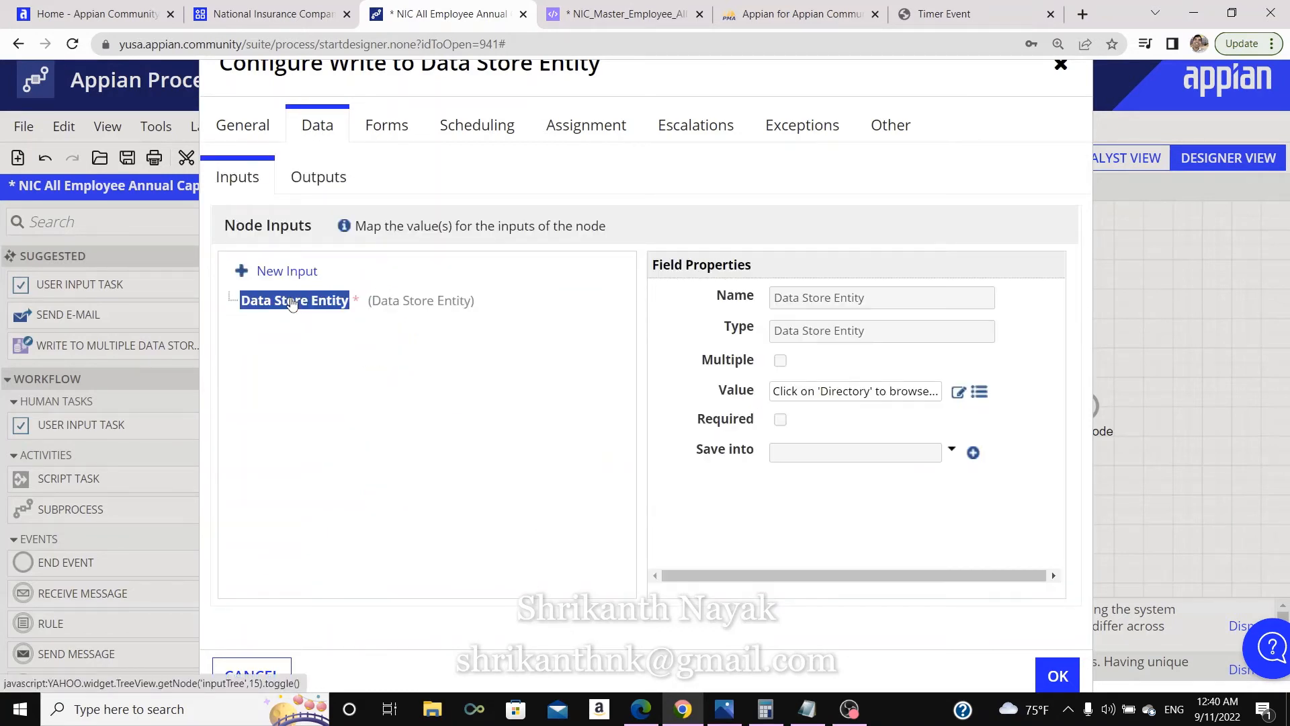
click(981, 397)
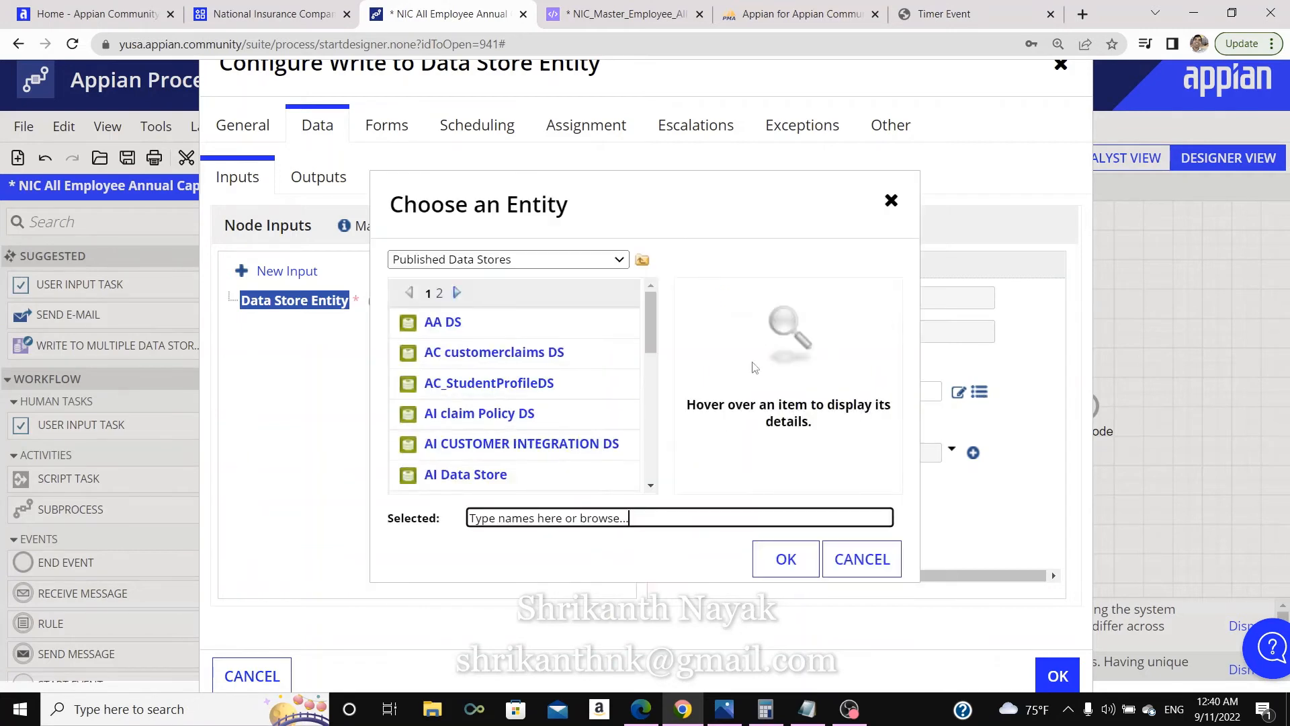
click(439, 294)
scroll(502, 383, down, 3)
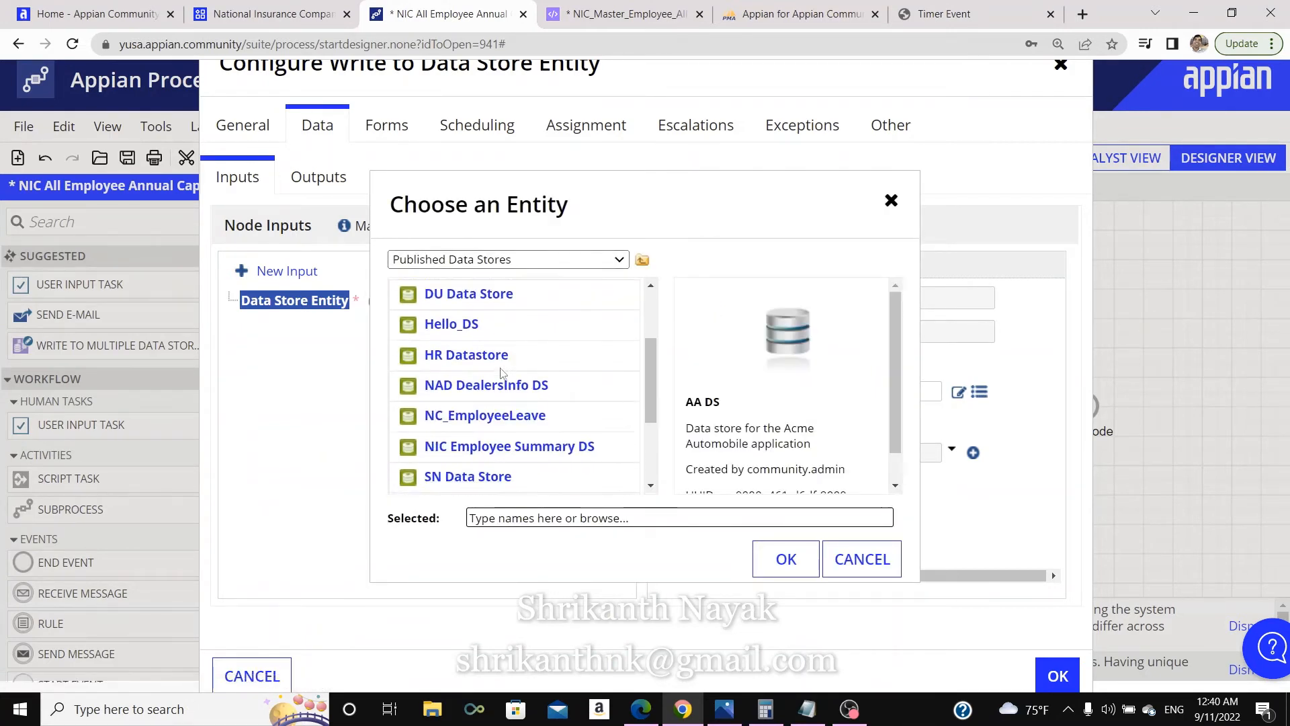
click(502, 374)
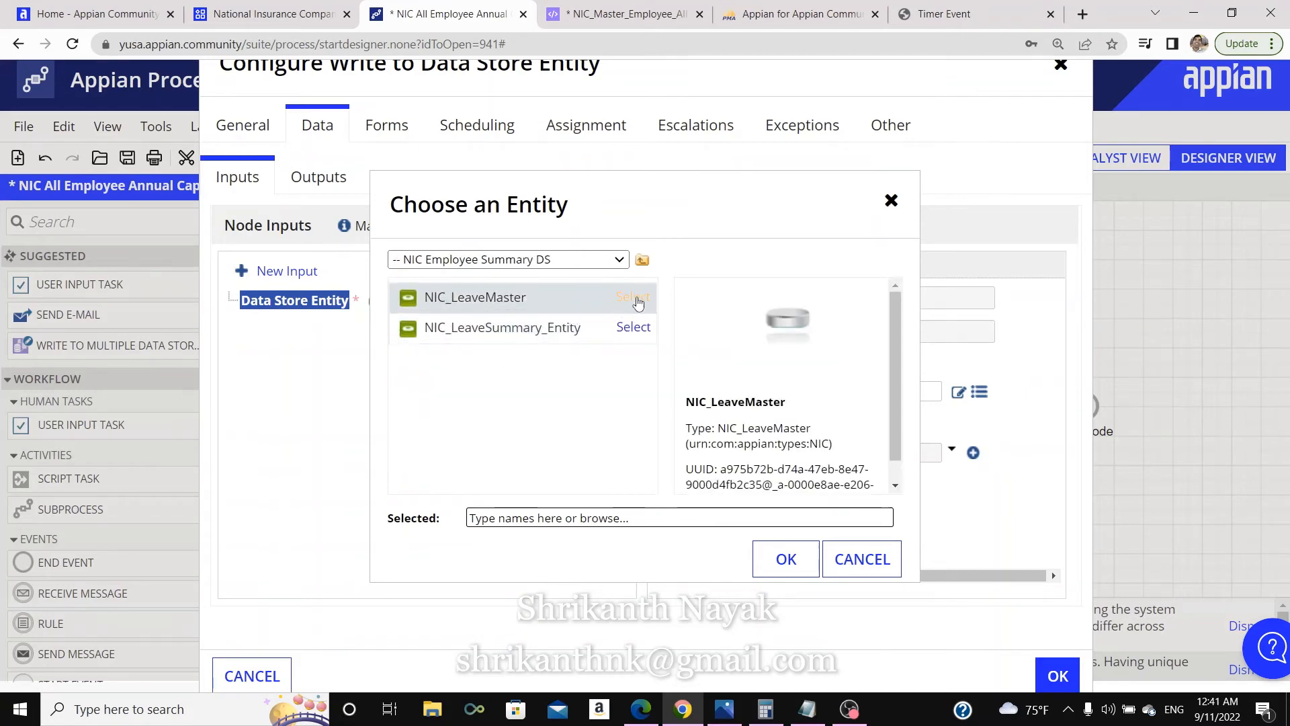
click(635, 299)
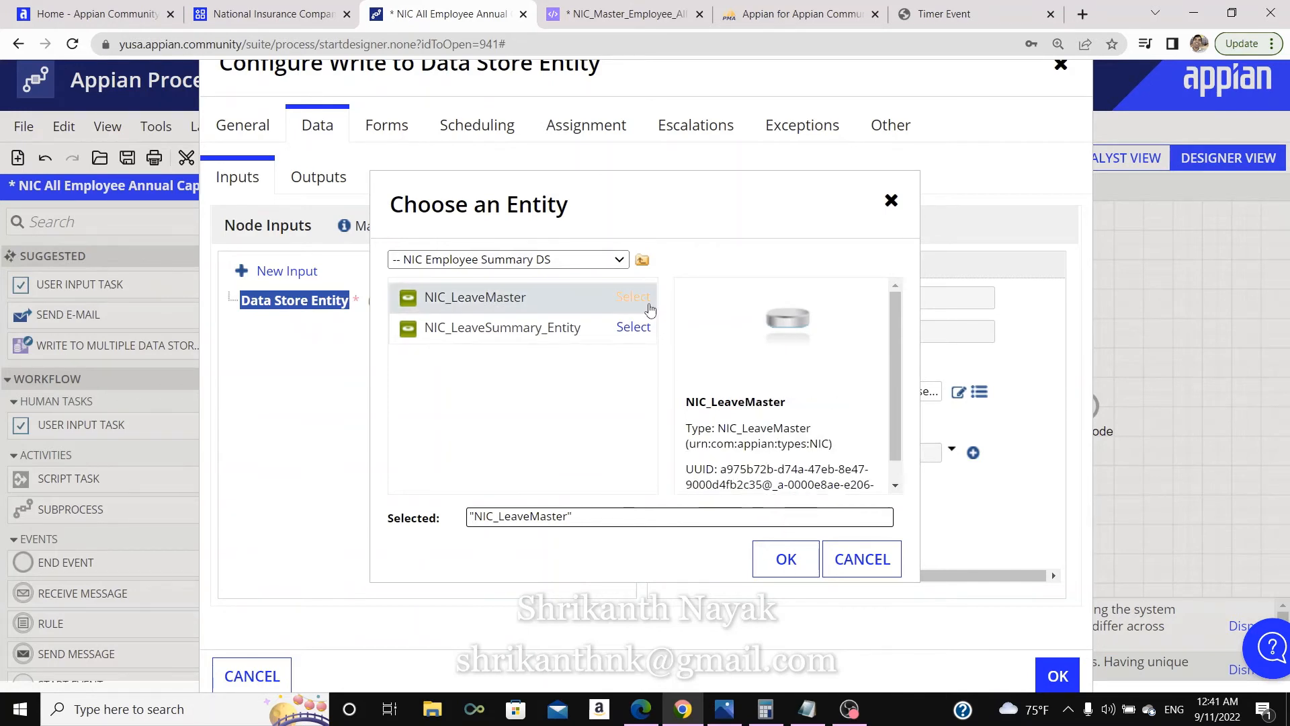
click(785, 560)
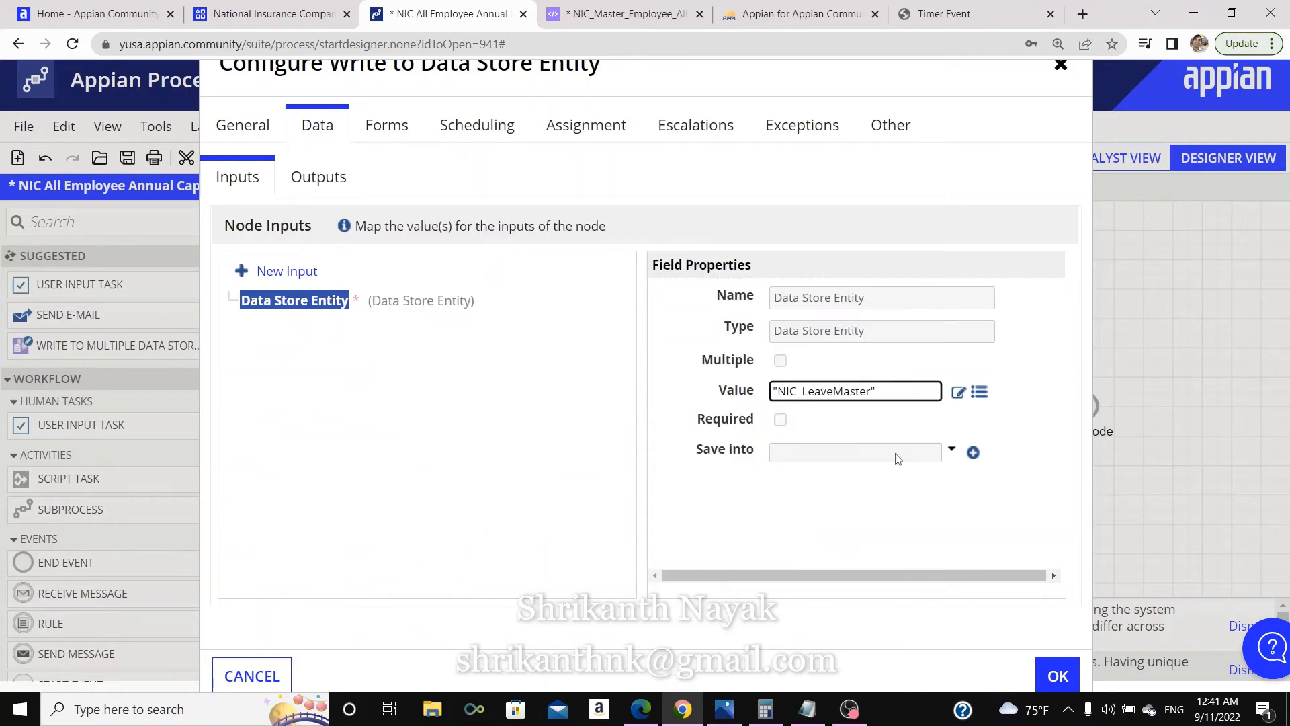
Add a node input named addRec with the type NIC_LeaveMaster.
click(283, 275)
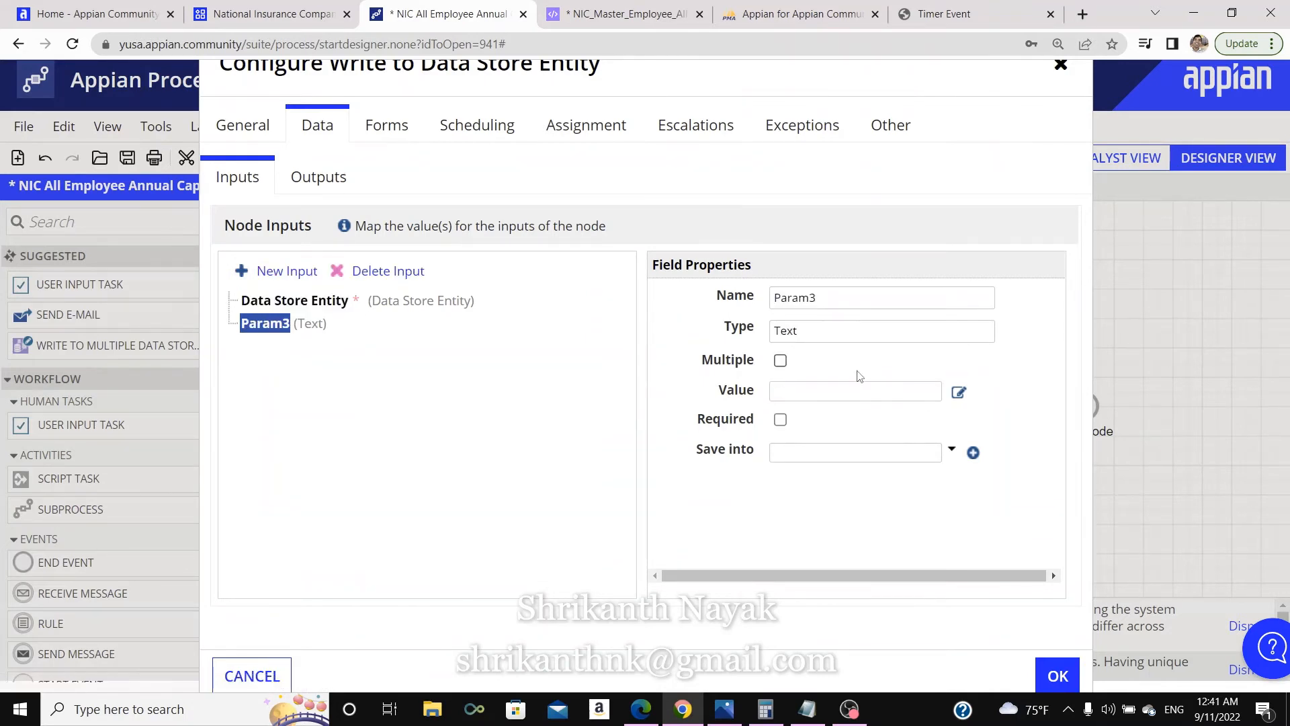
click(885, 291)
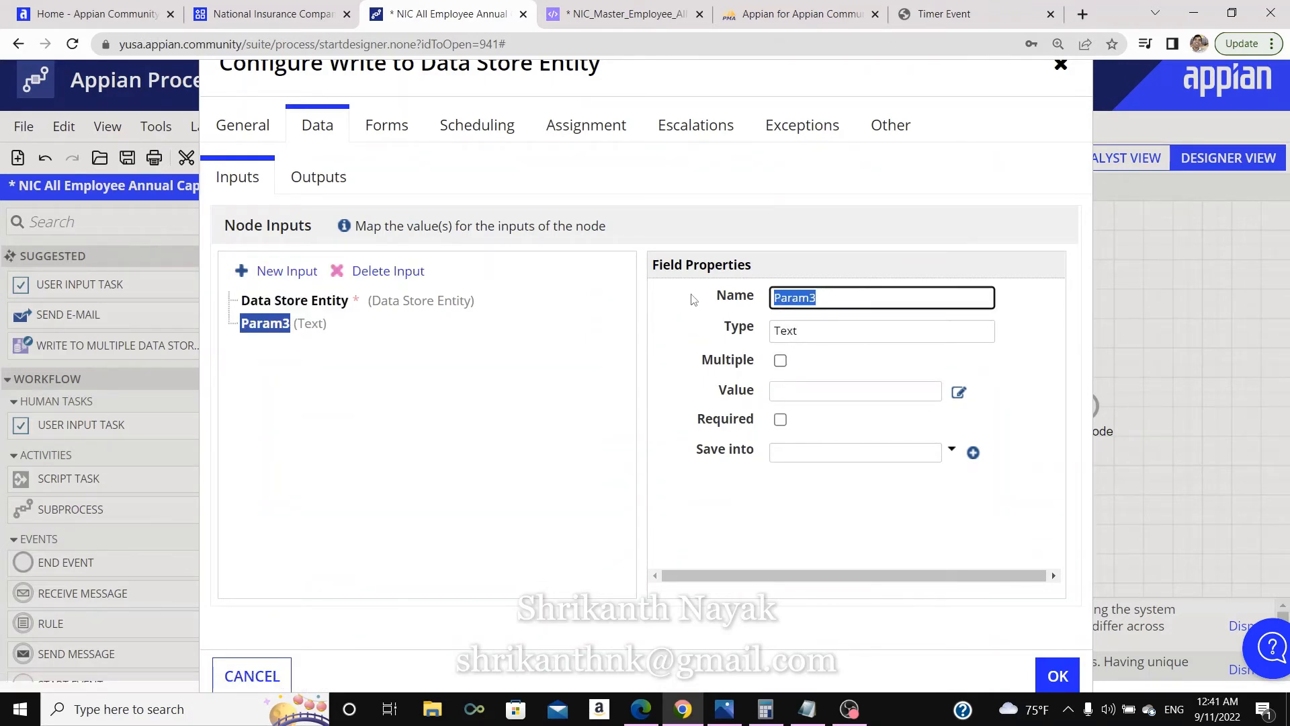
text(addRec)
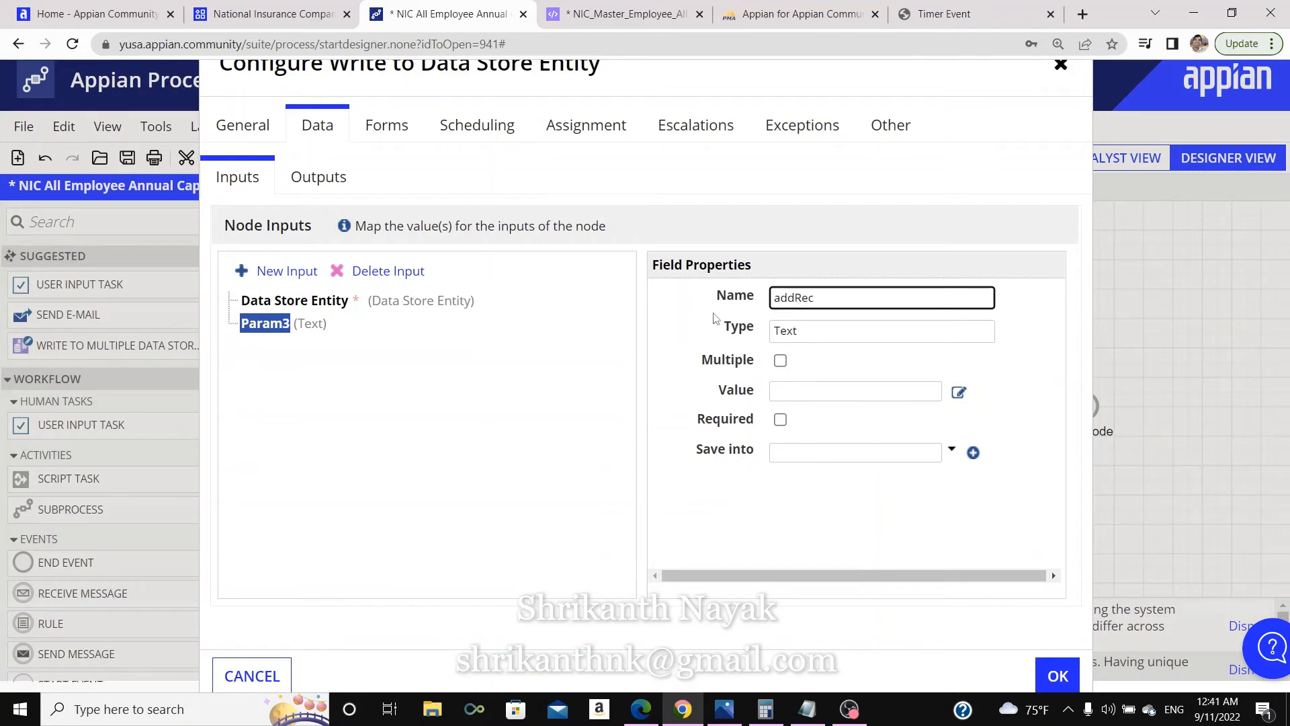
click(815, 333)
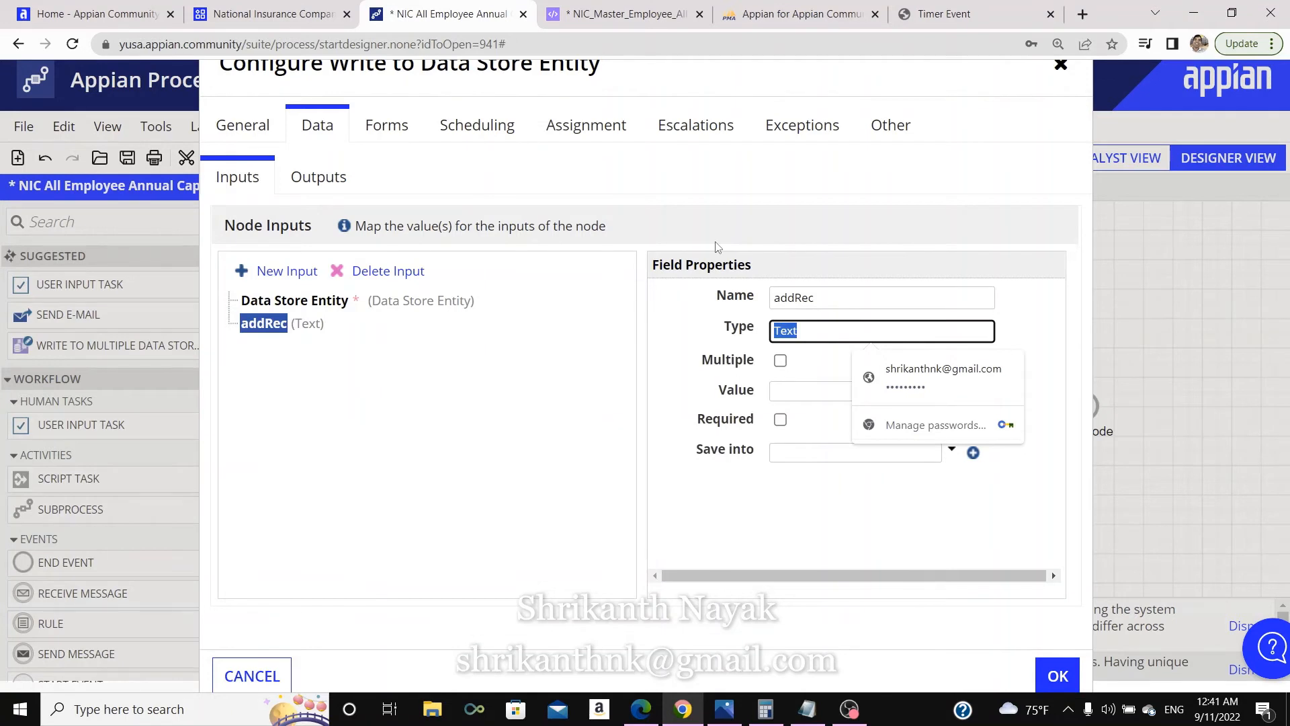
text(nic)
key(Return)
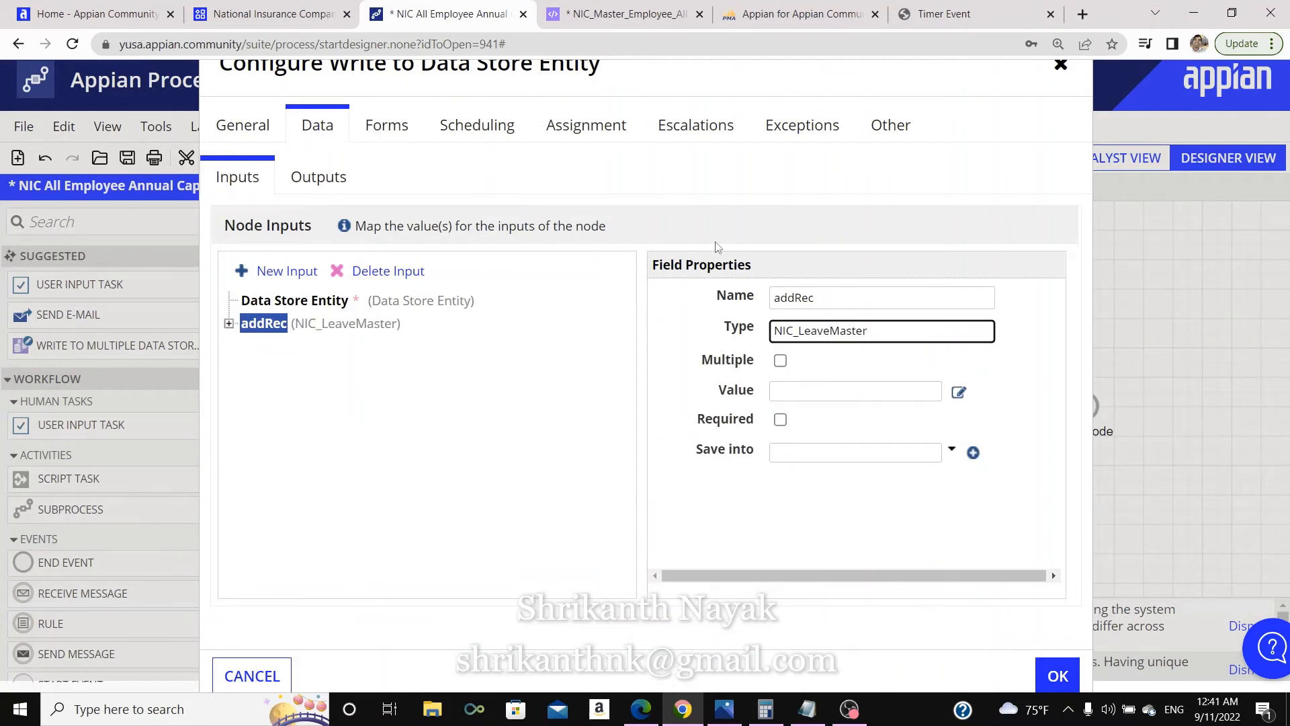
Begin the addRec input's value expression with the process variable prefix pv!
click(919, 388)
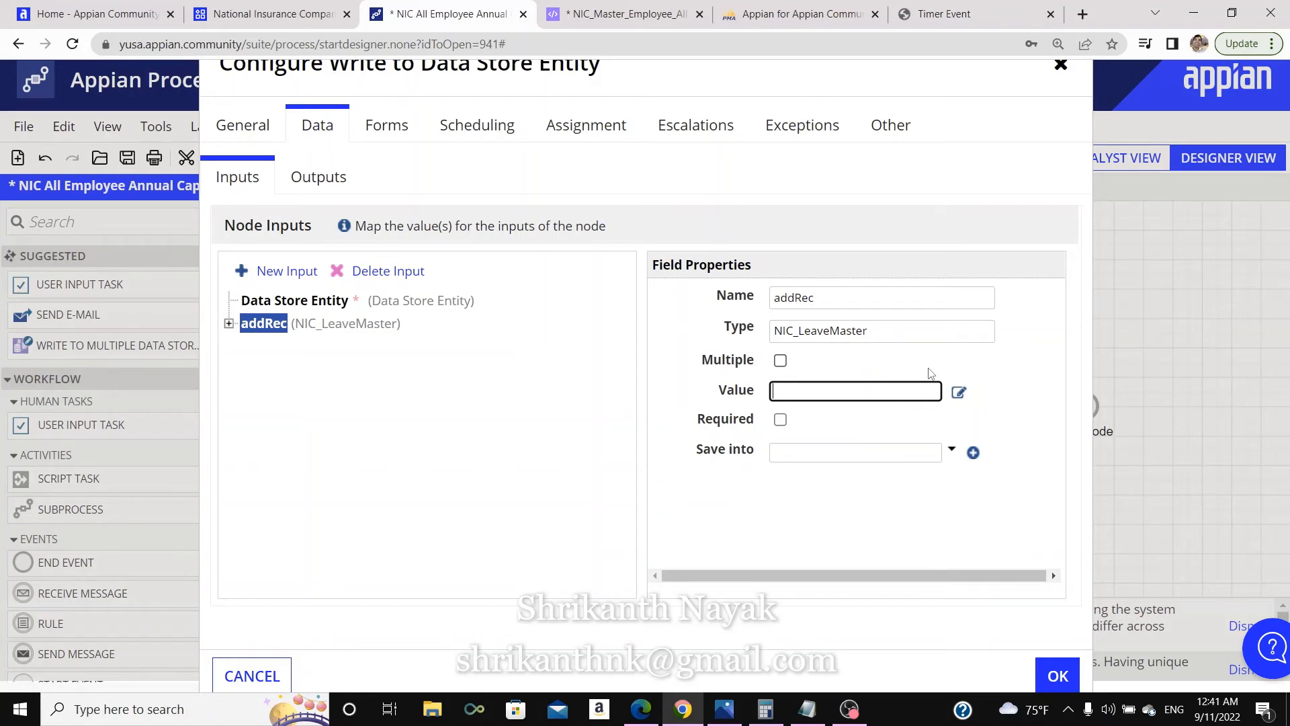
click(959, 392)
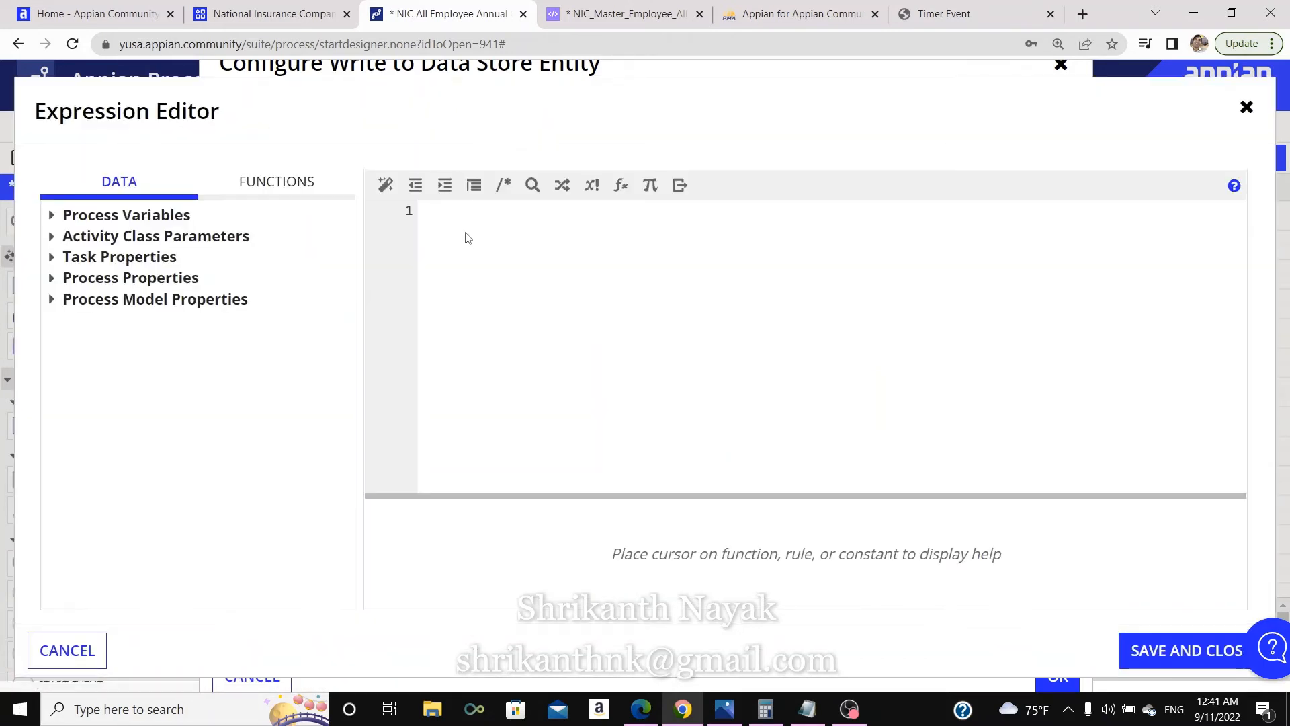
click(470, 244)
text(pv)
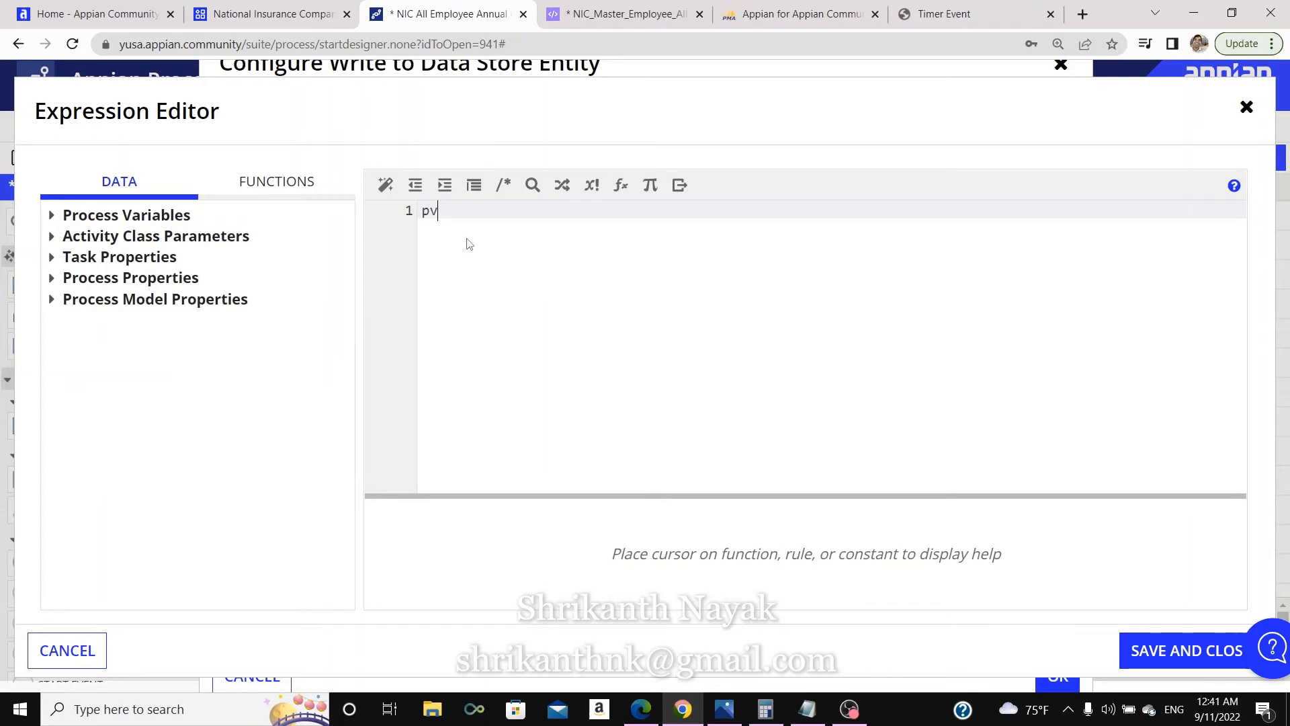
text(!)
click(467, 238)
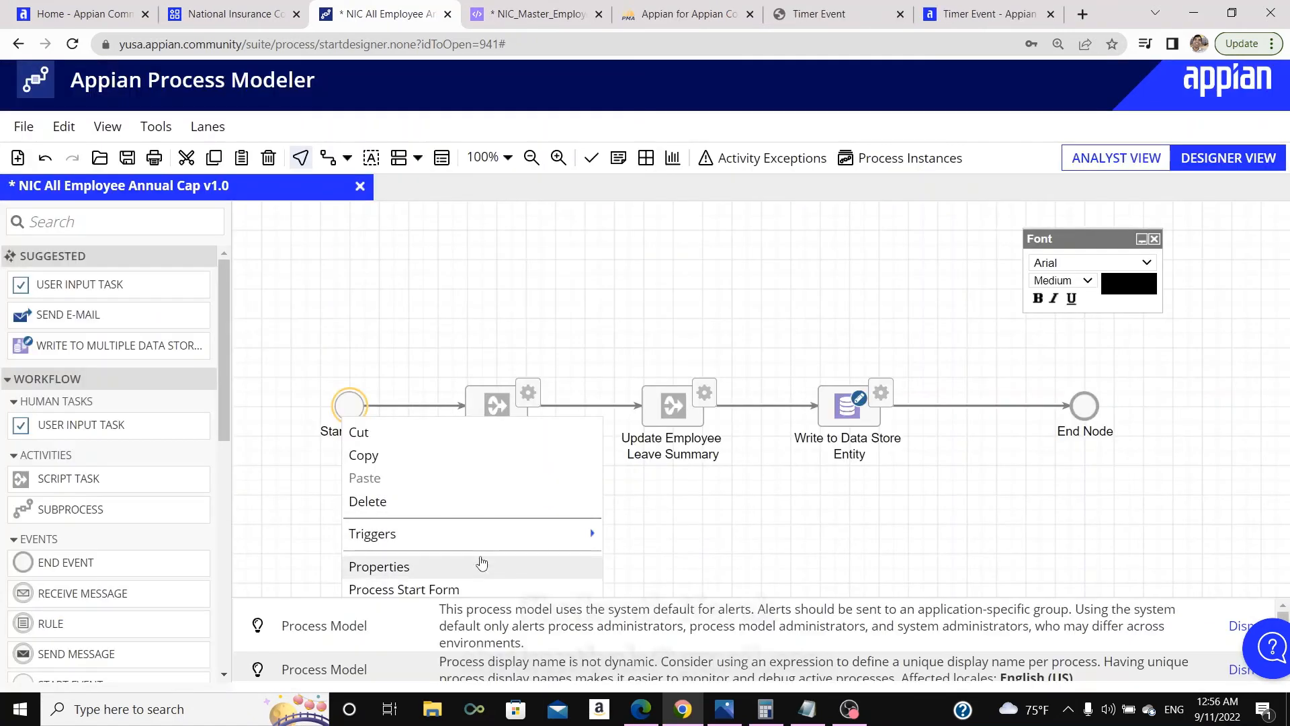
Add a timer trigger to the Start Node with a scheduled delay of 0 minutes.
mouse_move(518, 538)
click(613, 539)
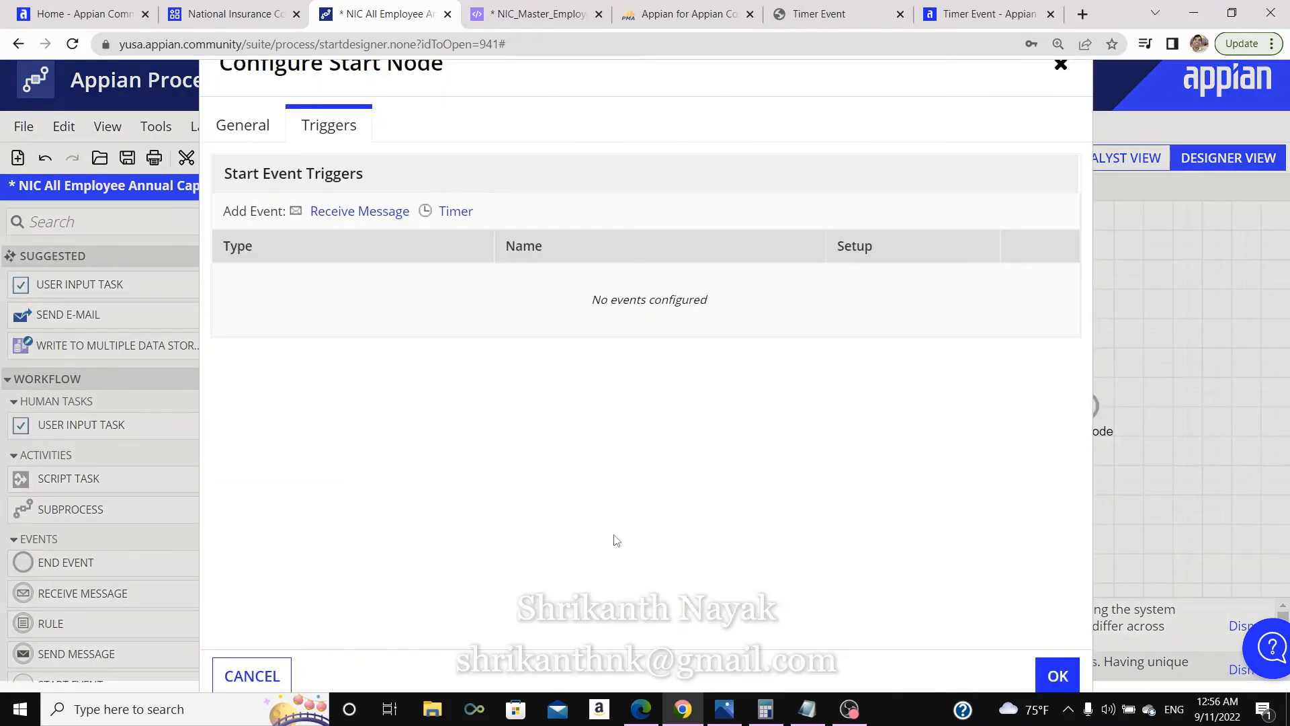
click(445, 212)
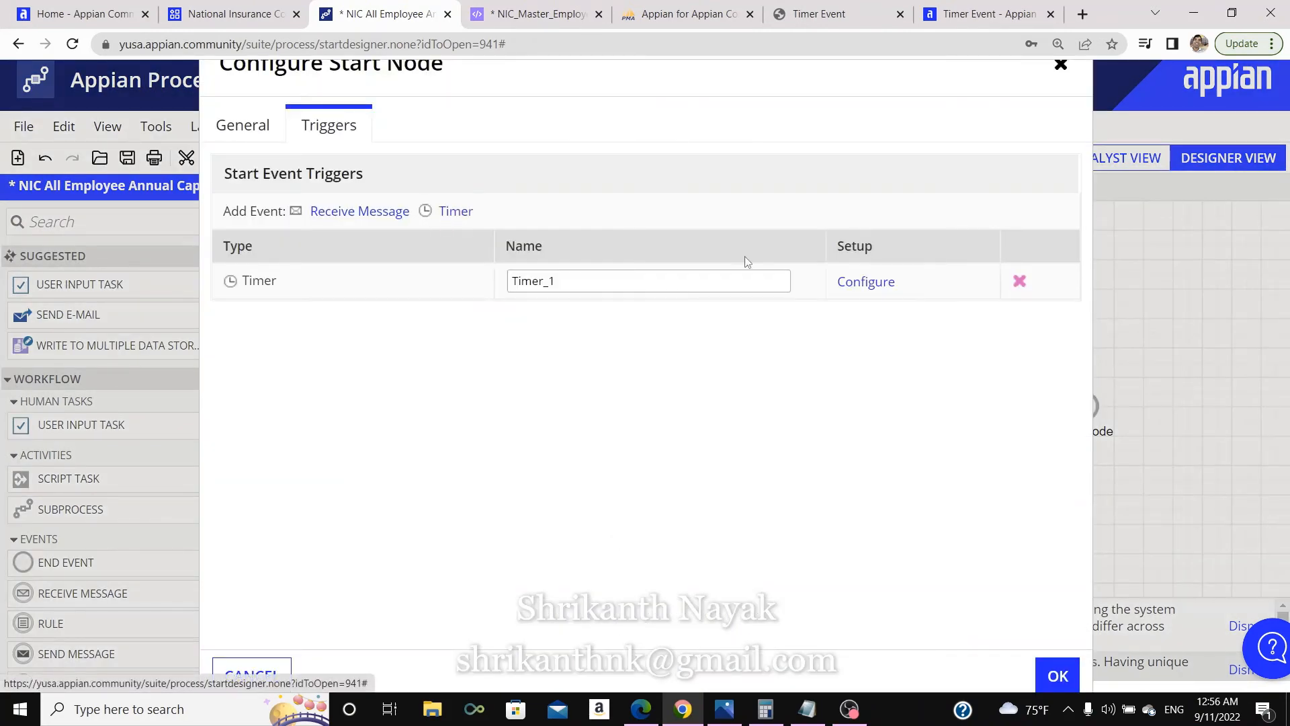
click(888, 284)
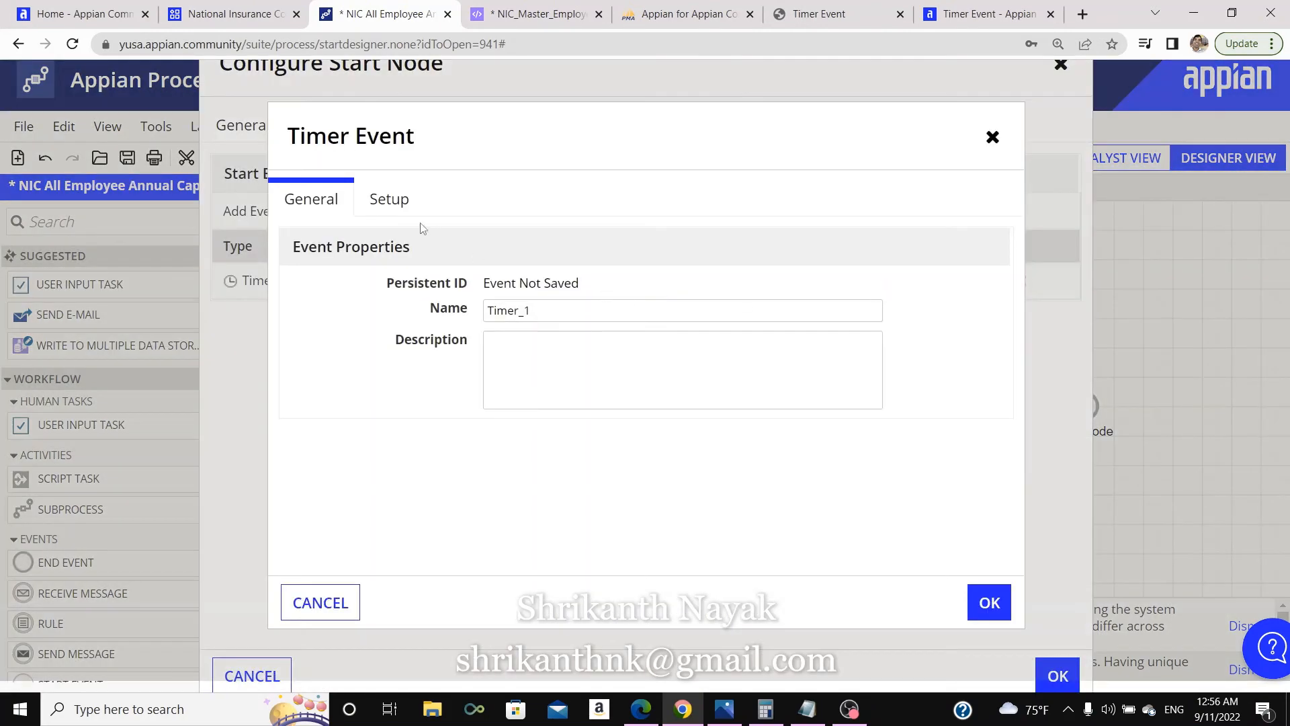
click(399, 208)
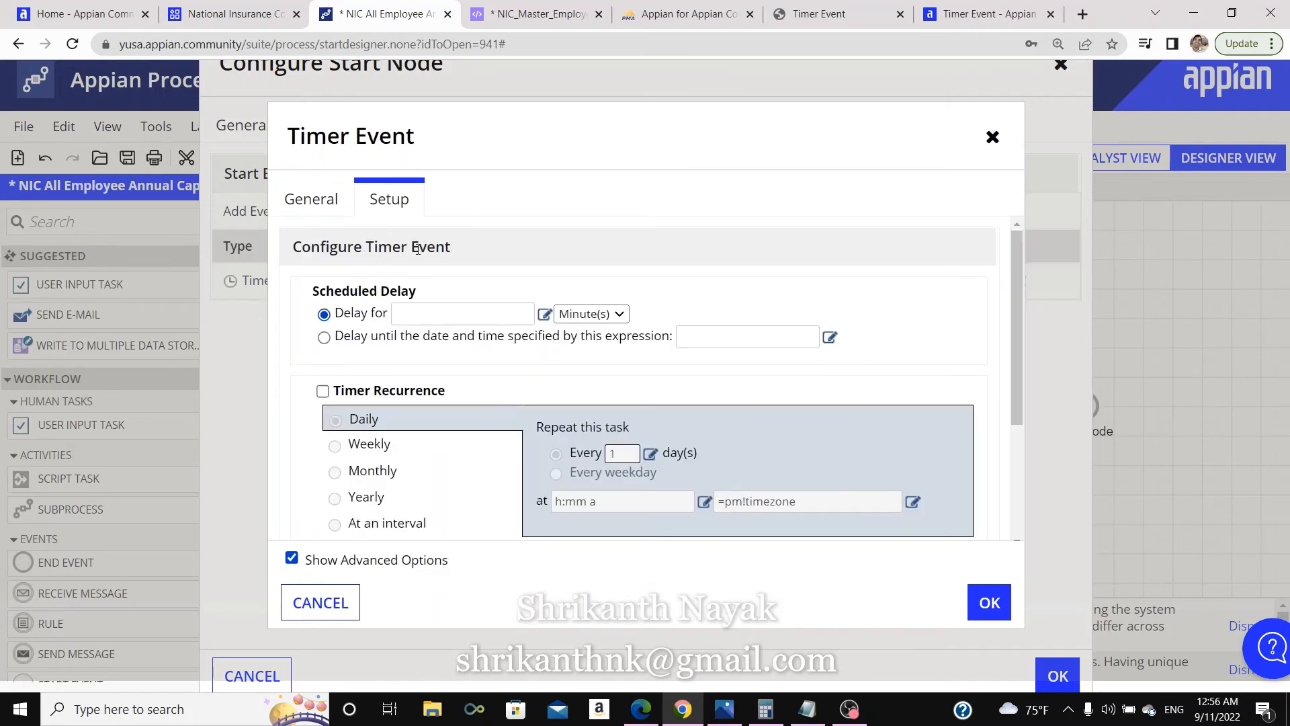
click(422, 322)
text(0)
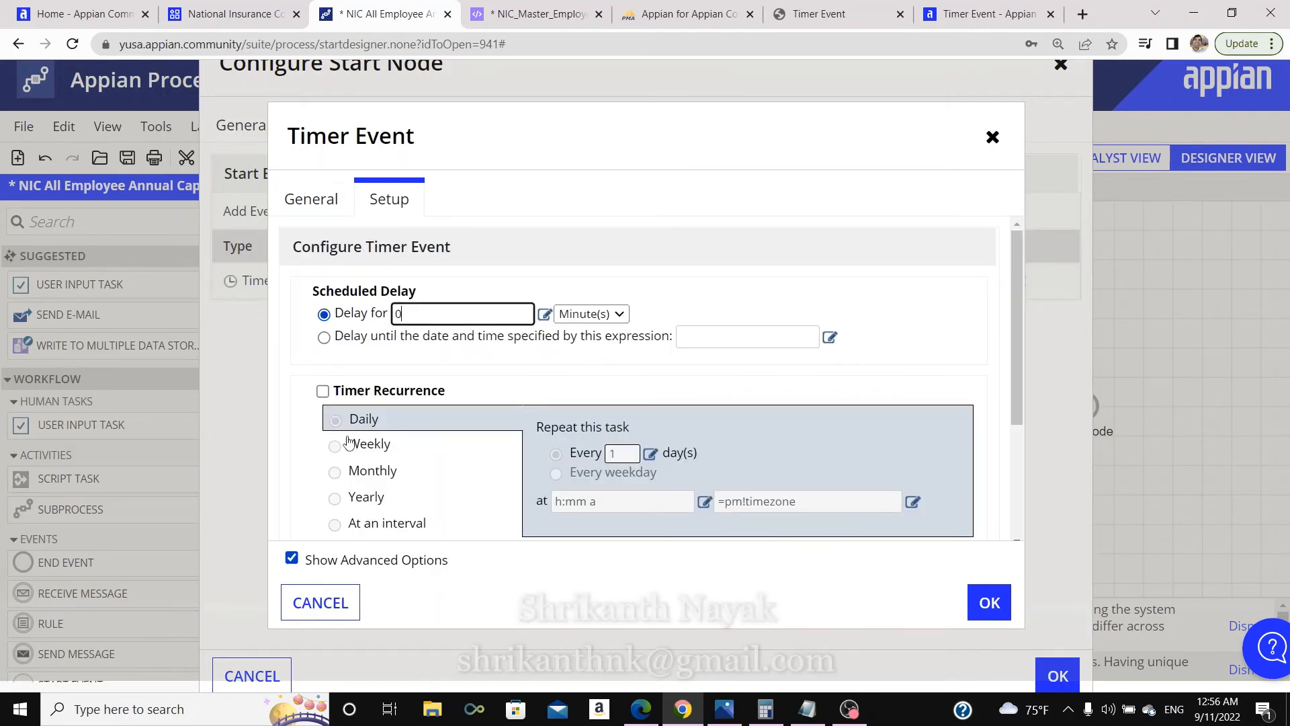
Enable timer recurrence and make it repeat yearly on January 1 at 12:00 AM.
click(322, 391)
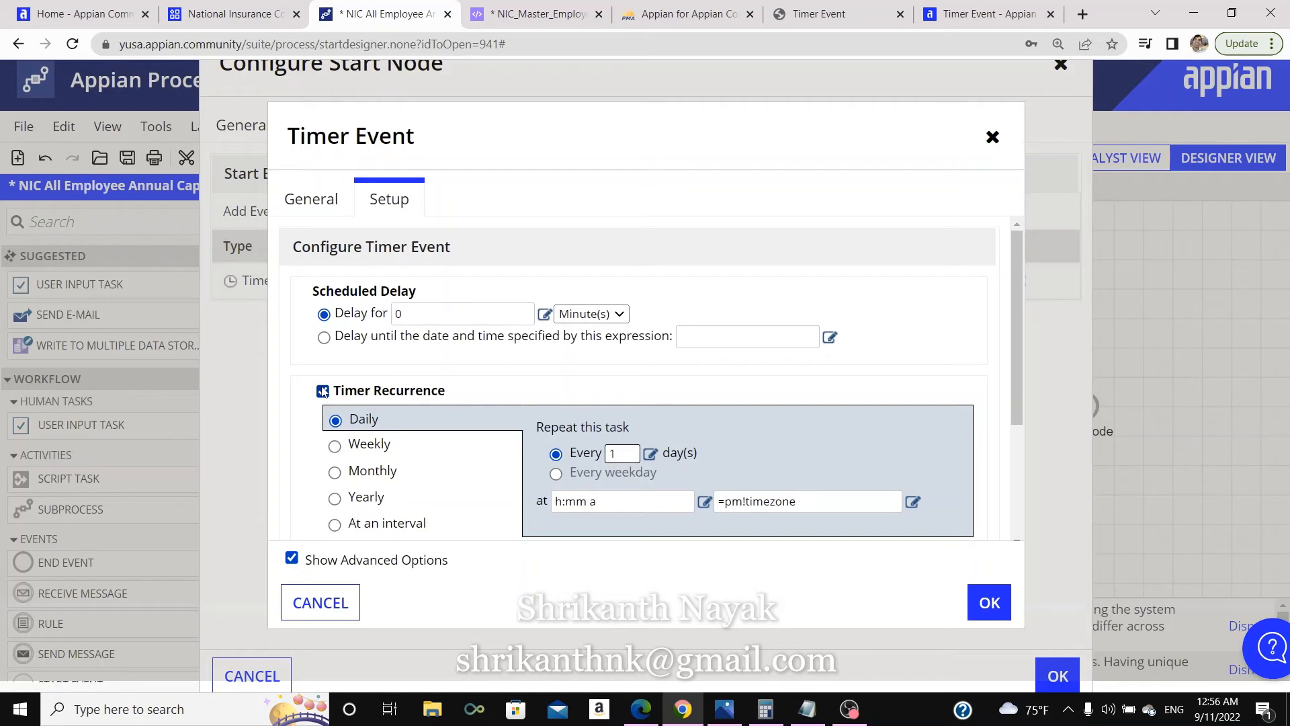
click(335, 499)
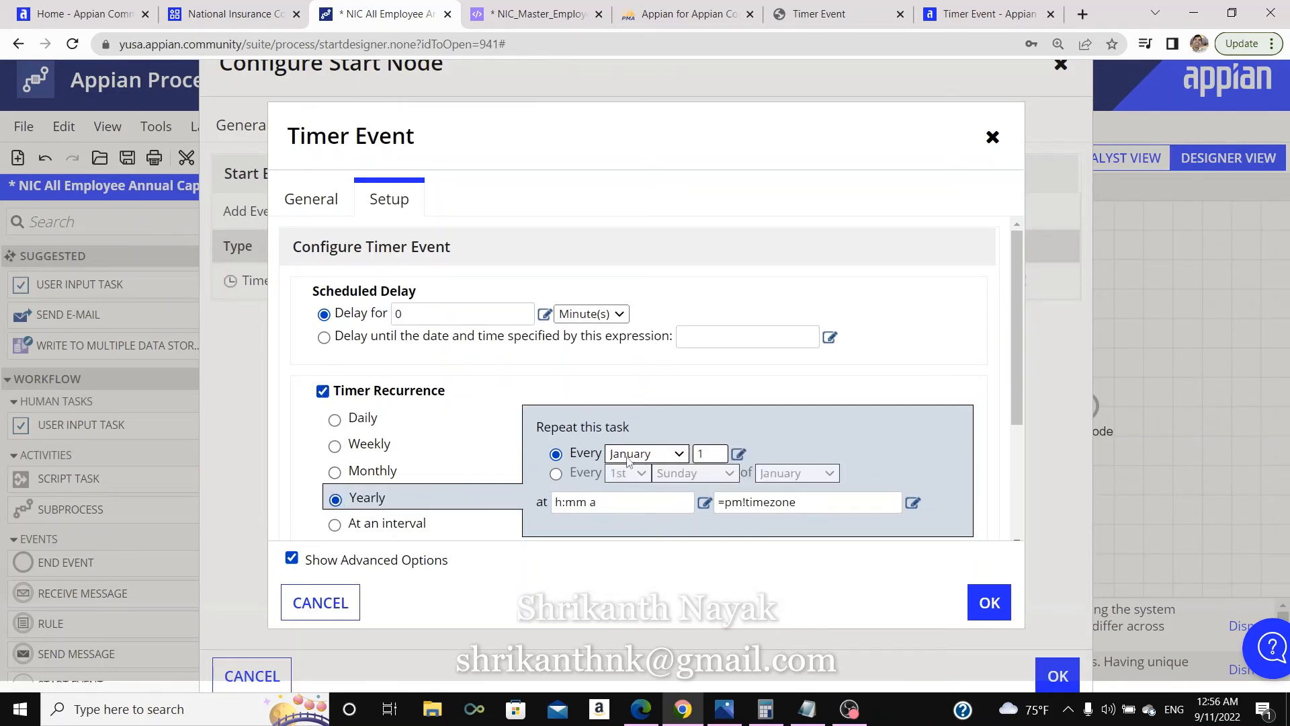
click(564, 508)
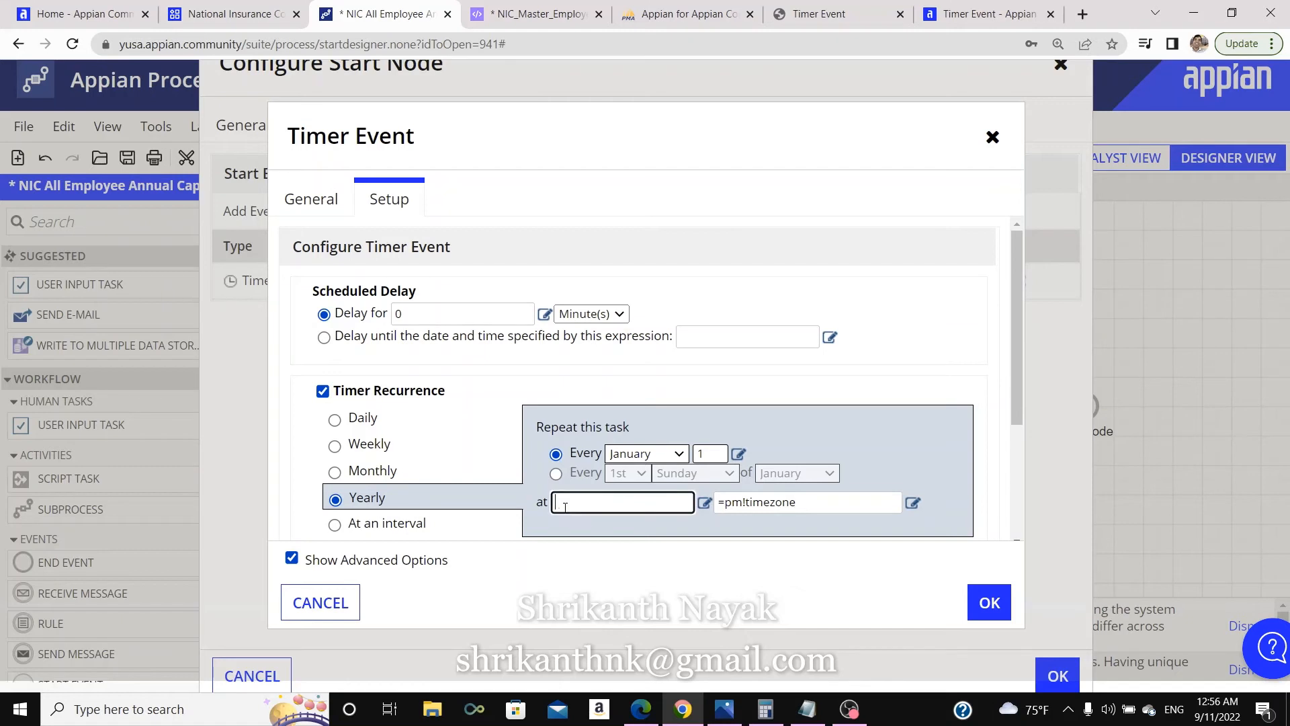
text(12:00 a)
click(609, 515)
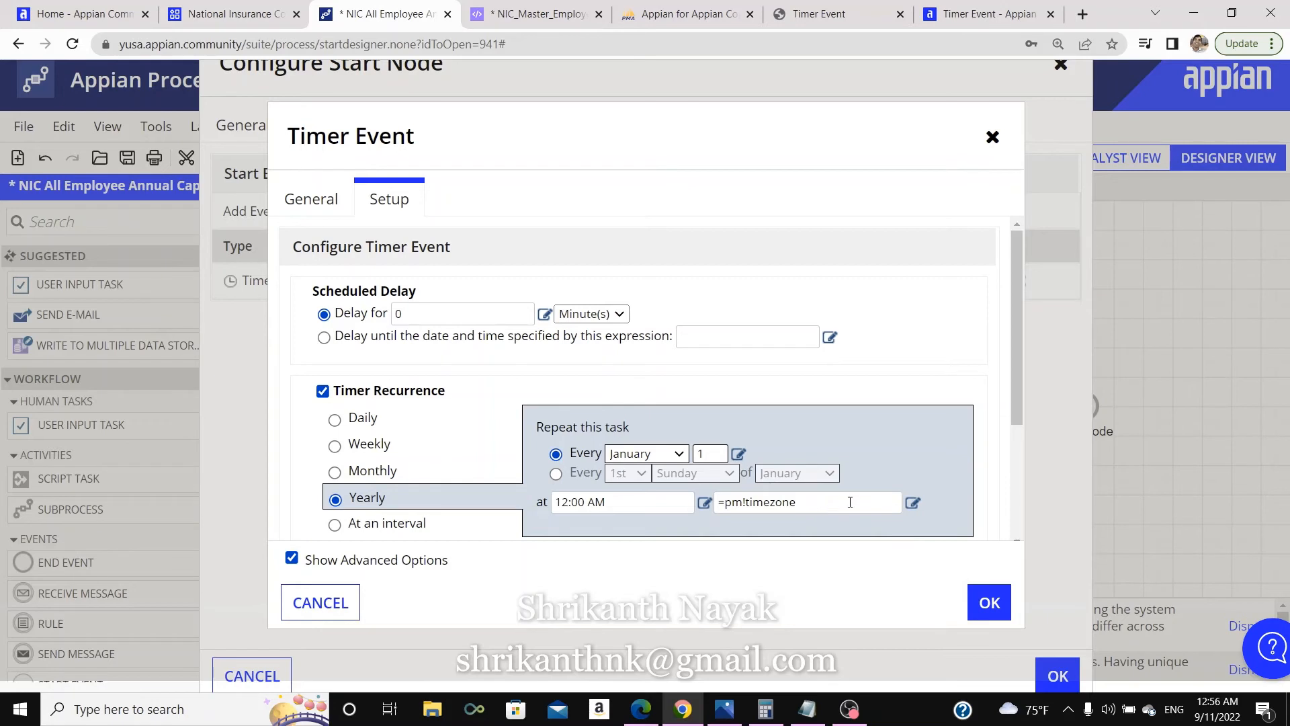
Replace the recurrence's time zone expression with ="Pacific" and accept the timer configuration.
click(912, 503)
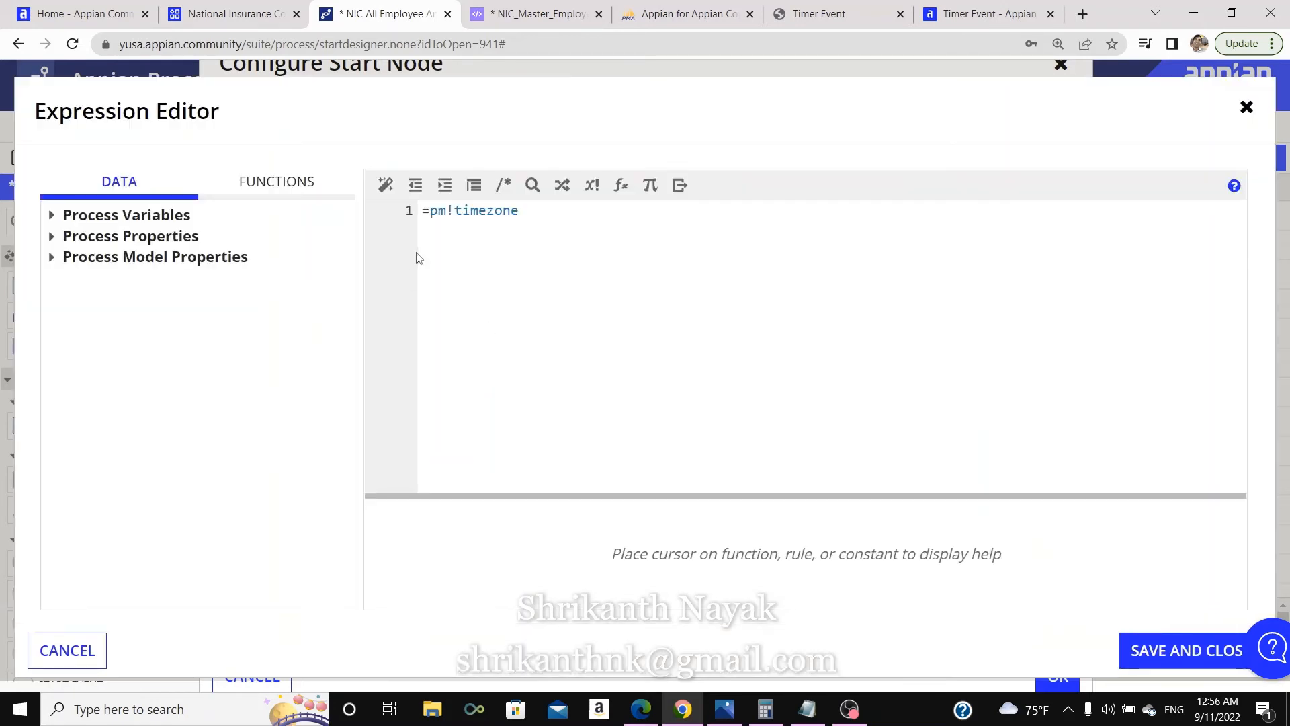
drag(519, 211, 430, 210)
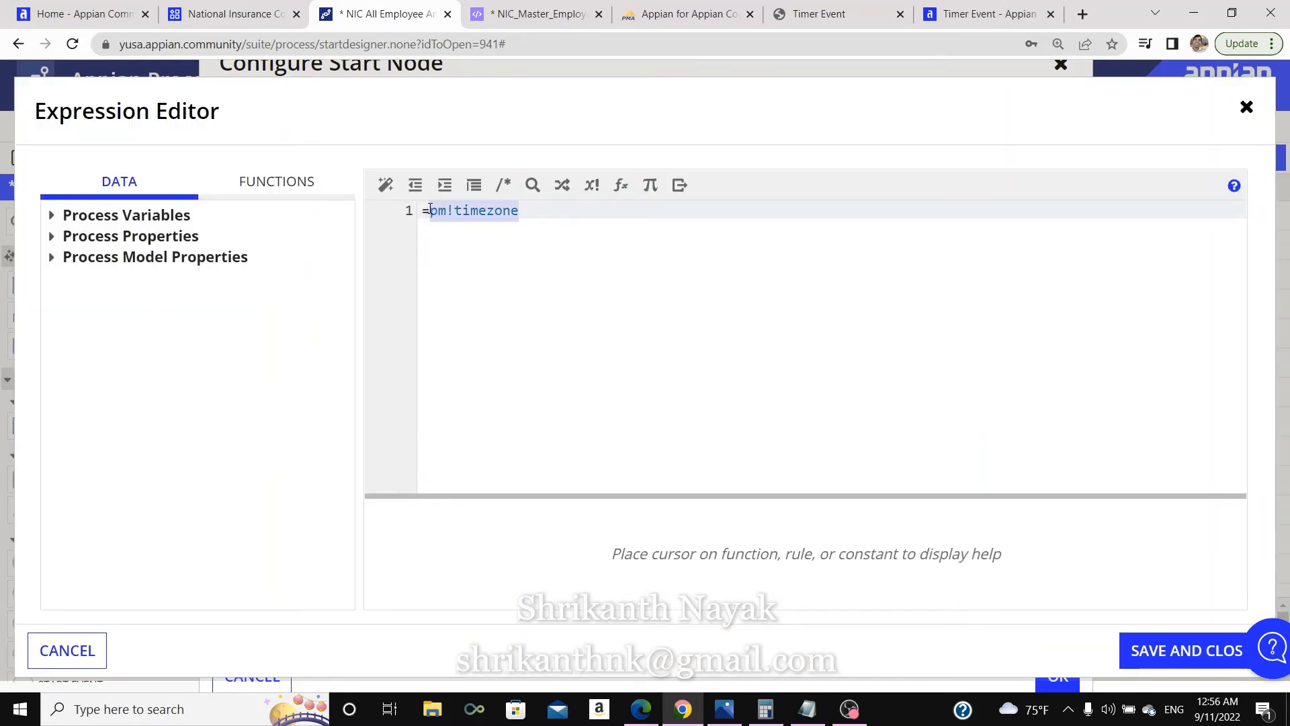
text("Pacific)
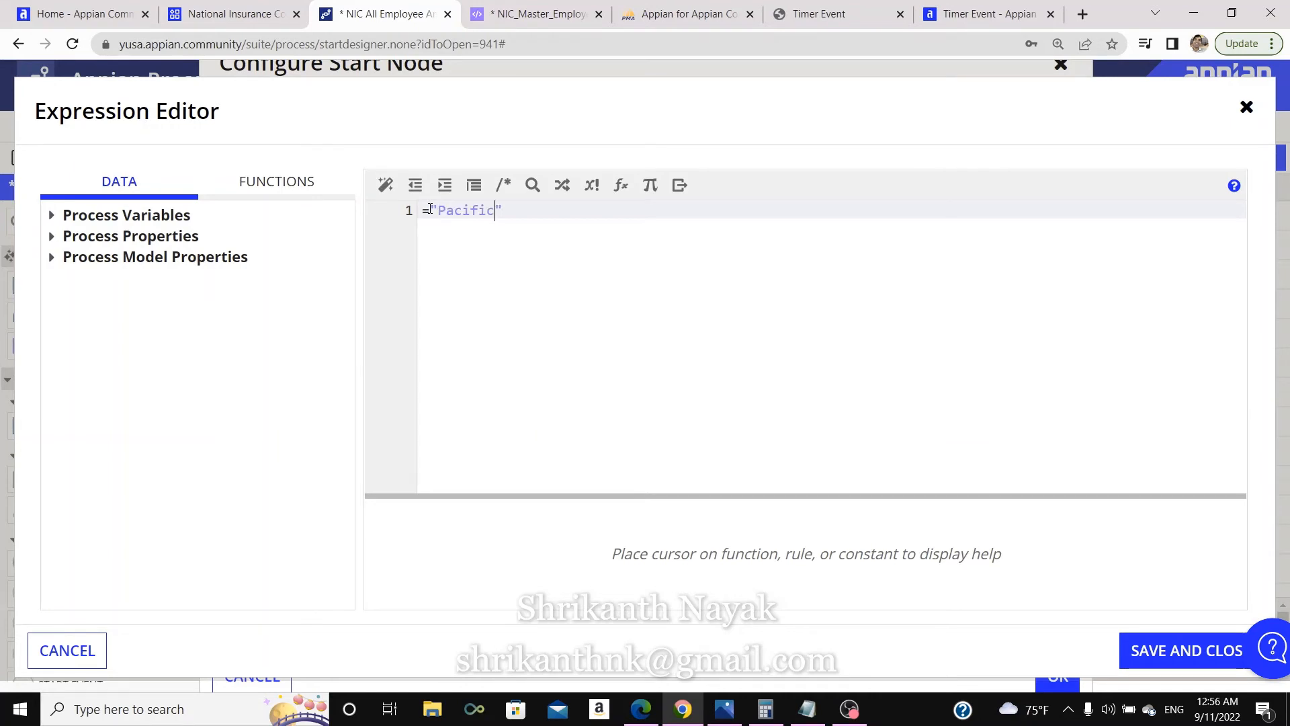
click(1161, 651)
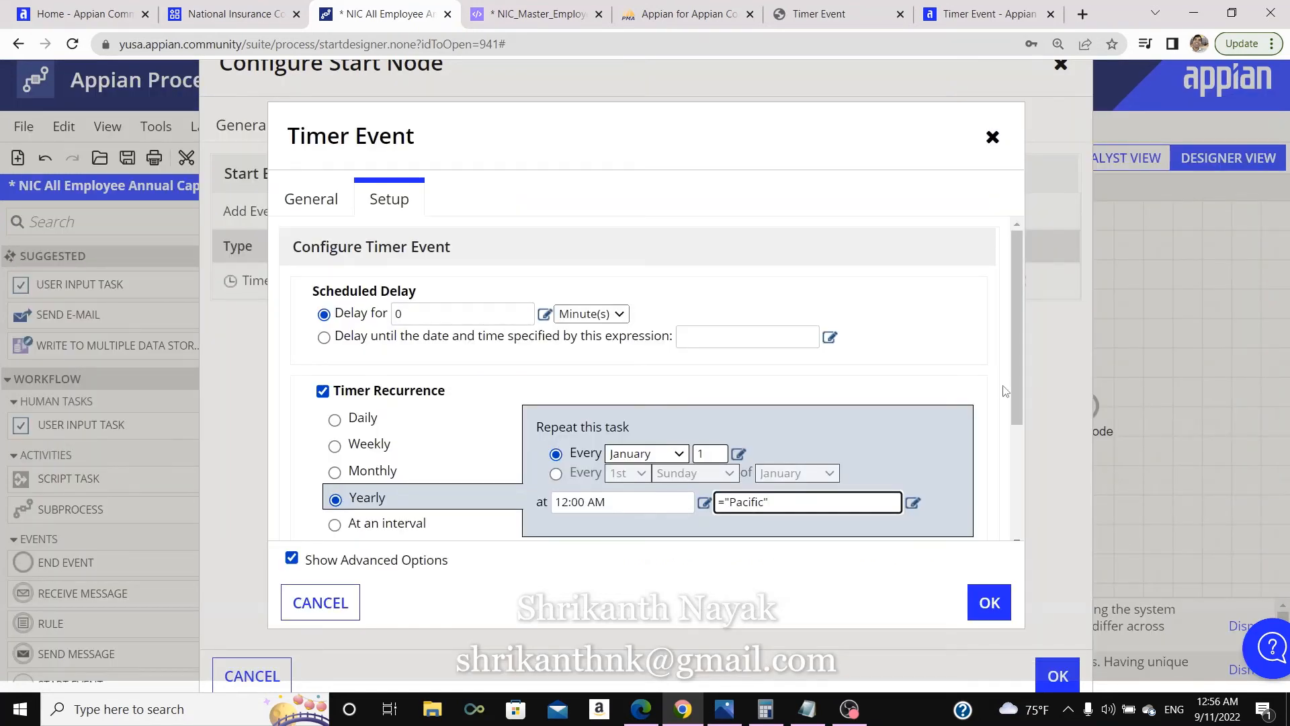
drag(1017, 385, 1020, 535)
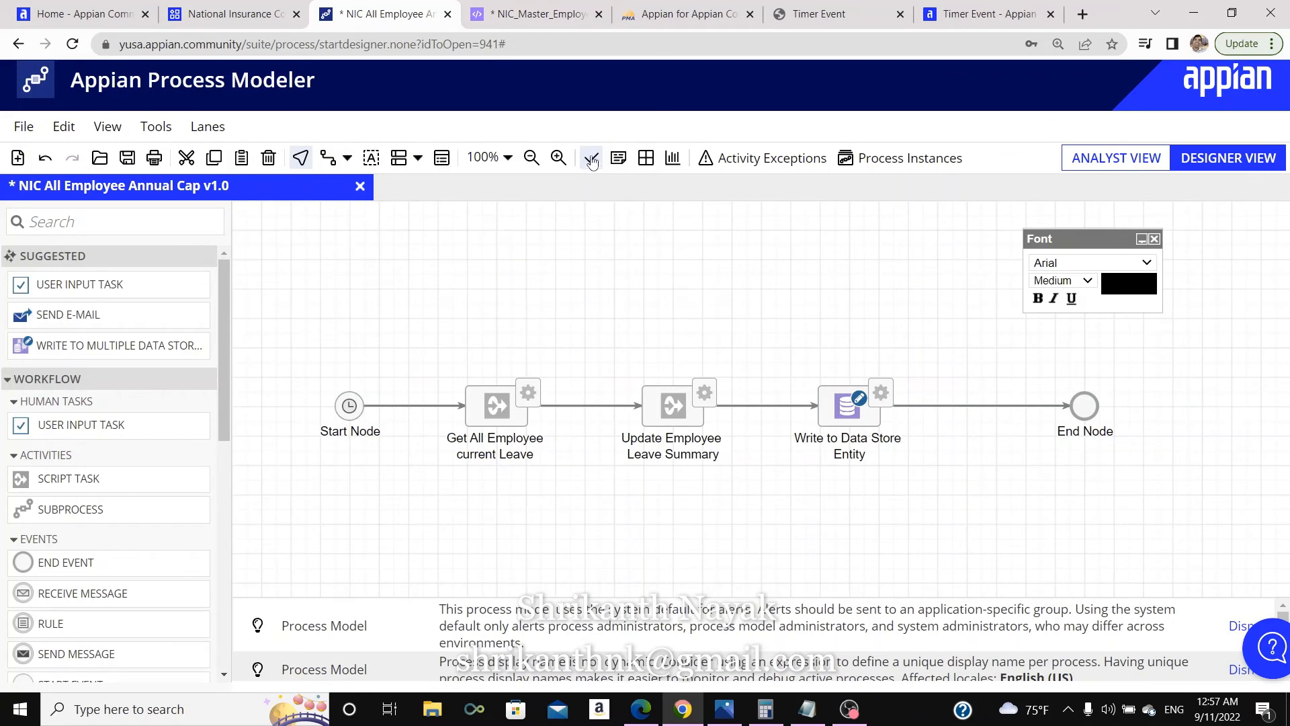
Change the Start Node's timer recurrence from yearly to an interval repeating every 5 minutes and accept the configuration.
click(1217, 708)
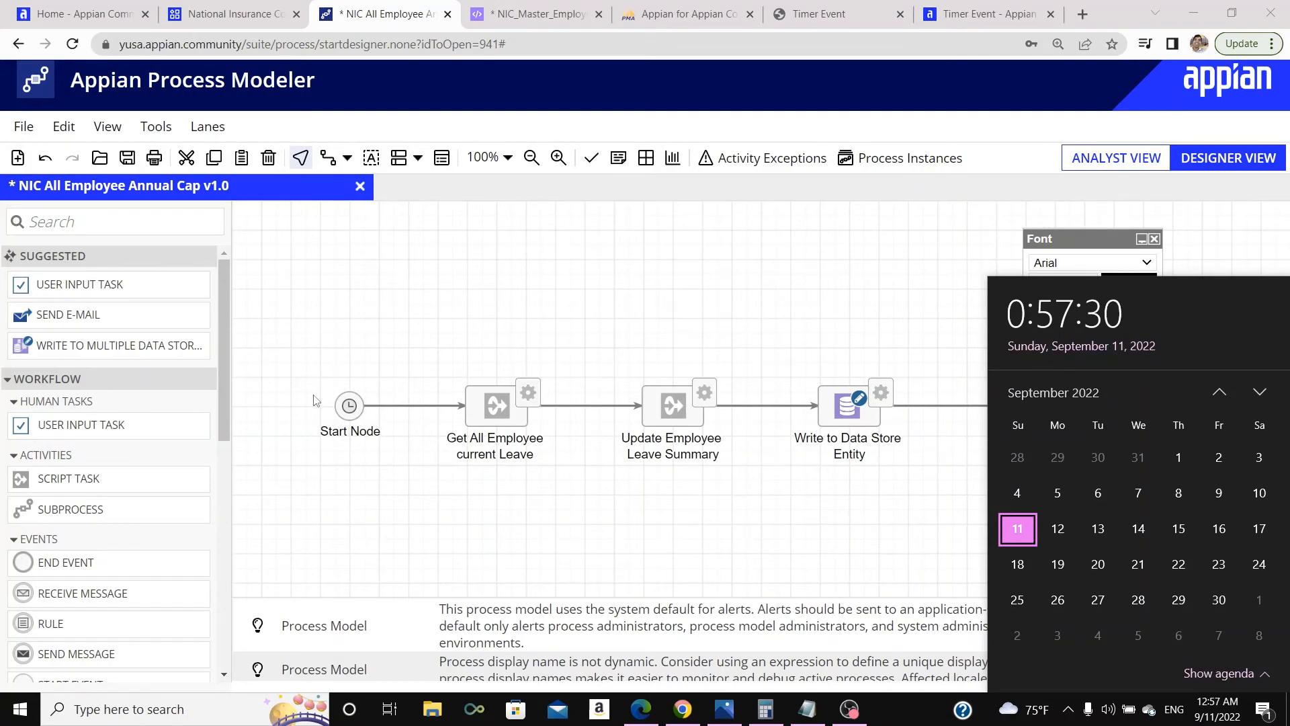
right_click(349, 406)
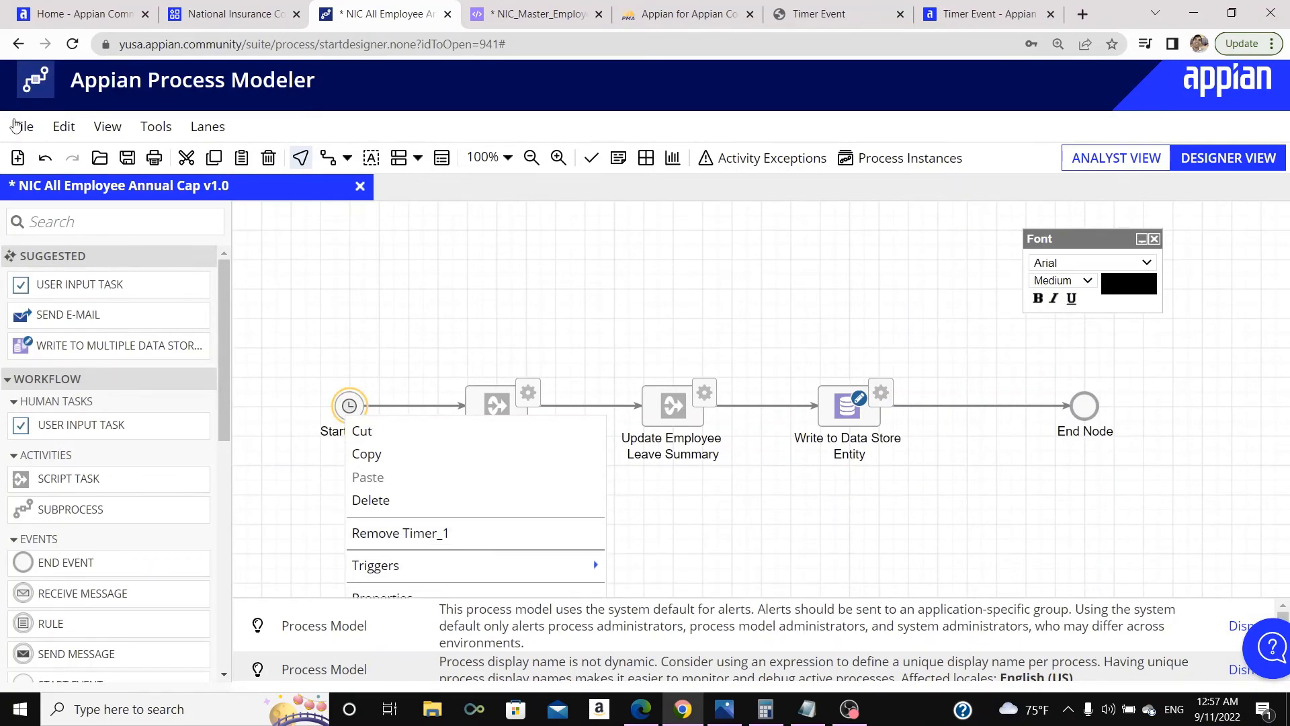
mouse_move(571, 571)
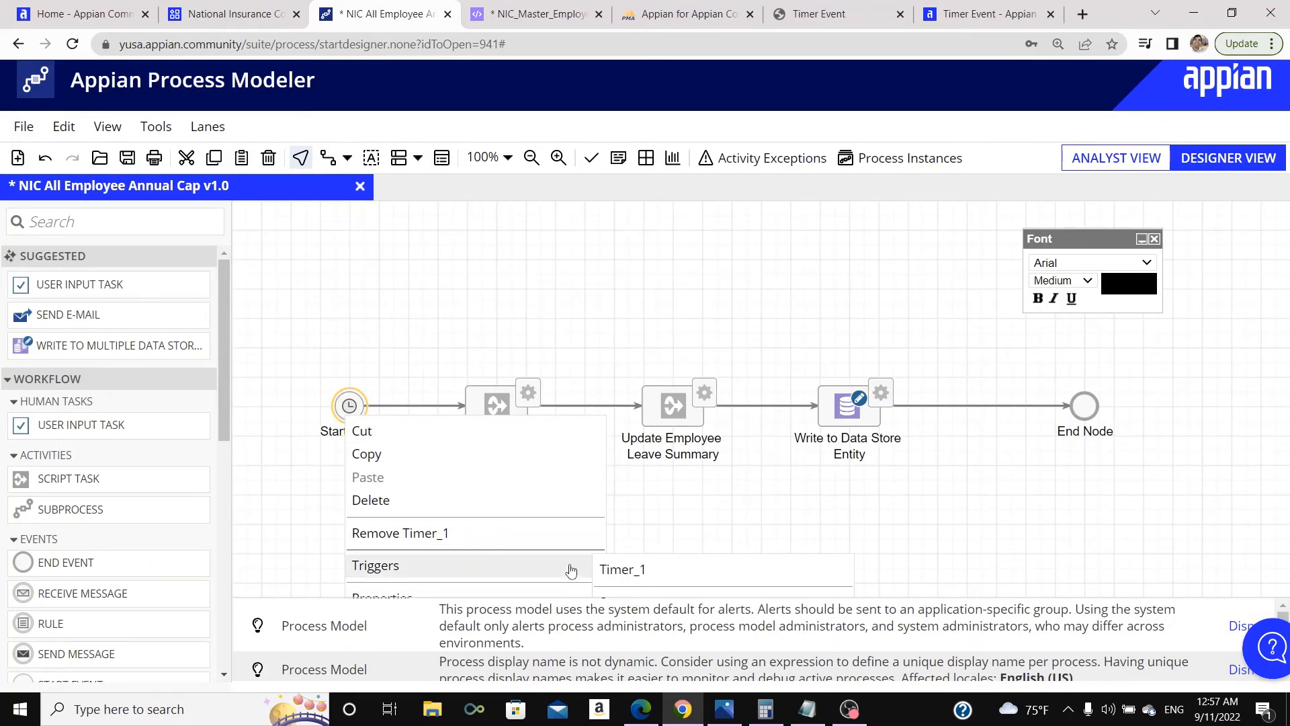
click(617, 570)
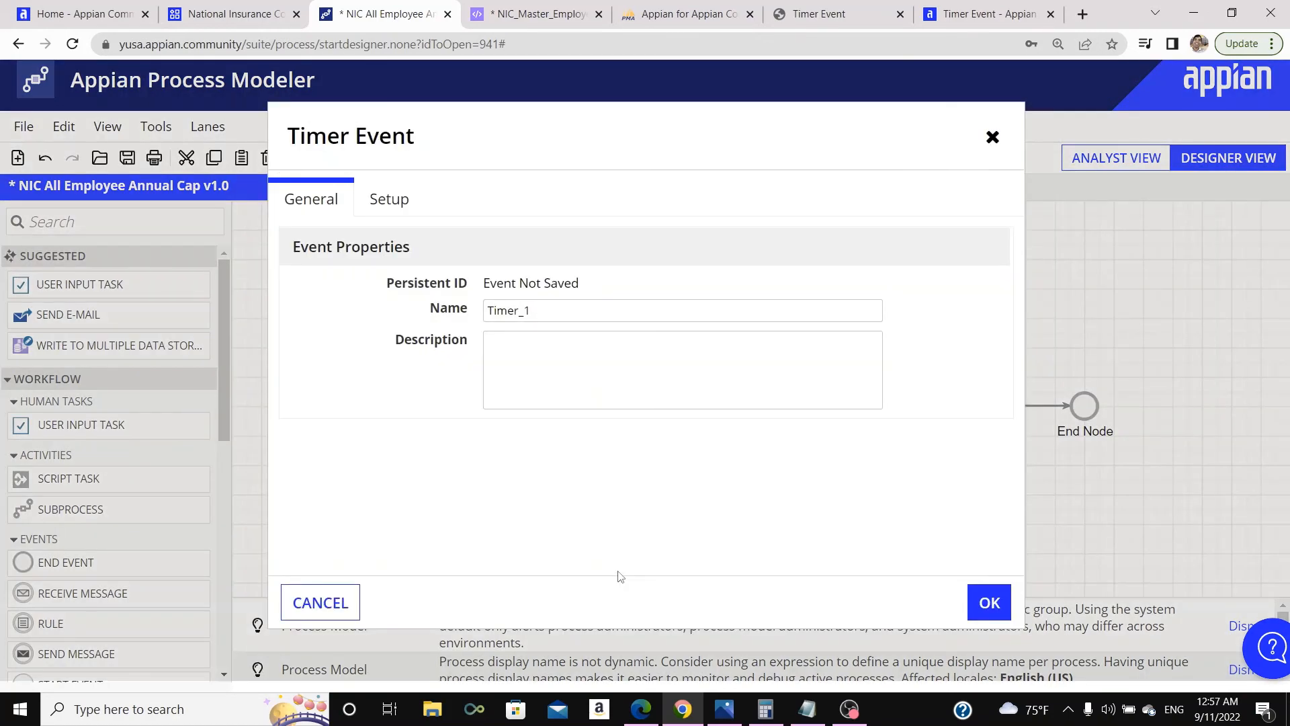
click(395, 202)
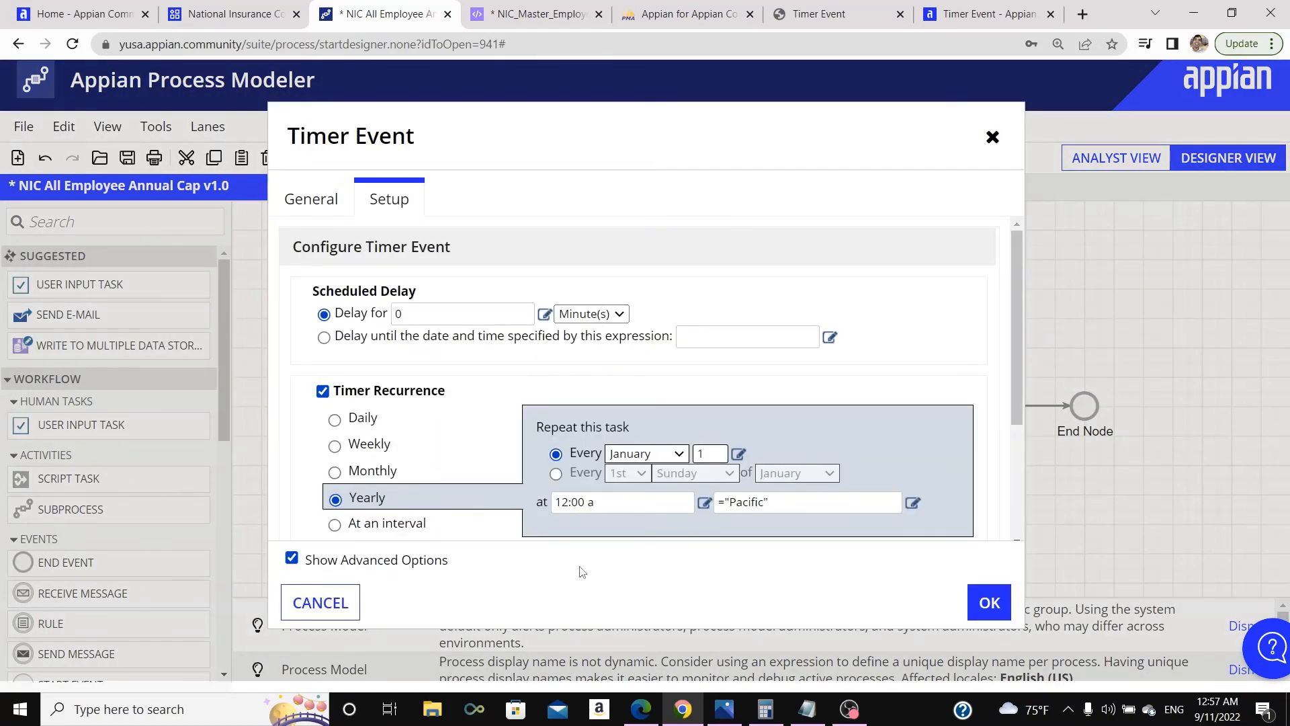
click(335, 525)
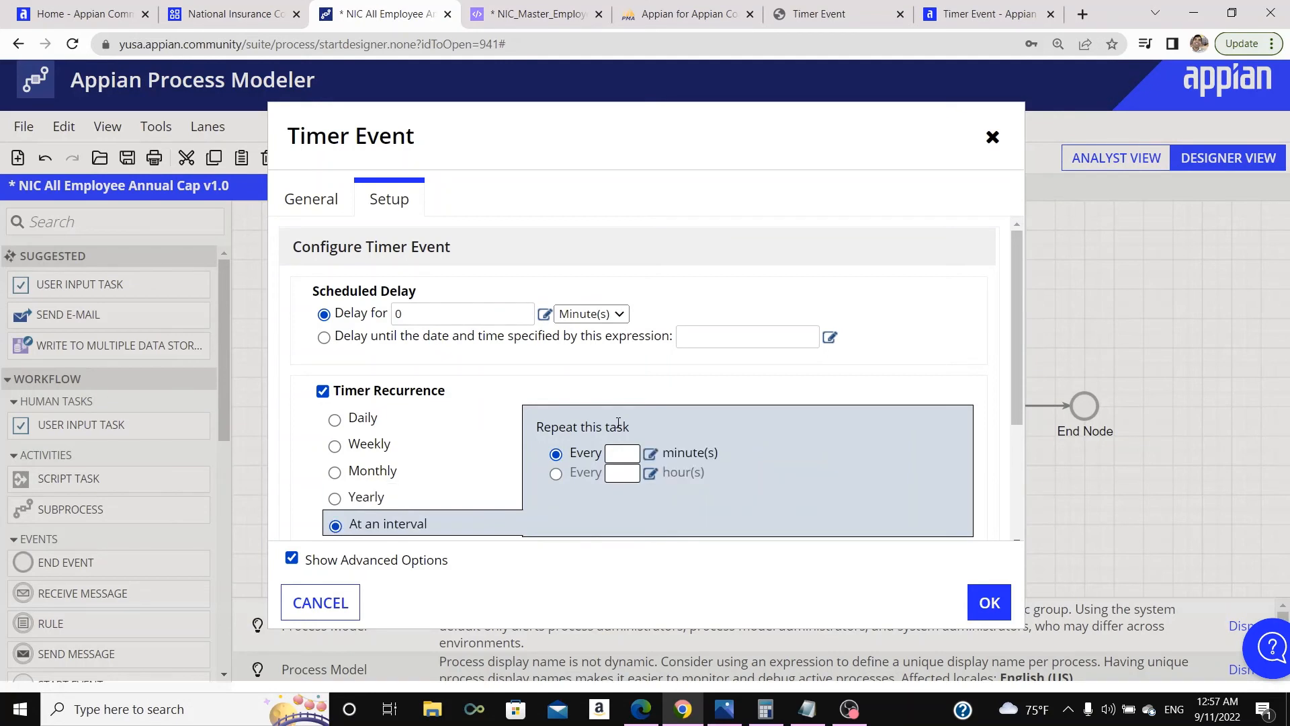
click(635, 455)
click(982, 606)
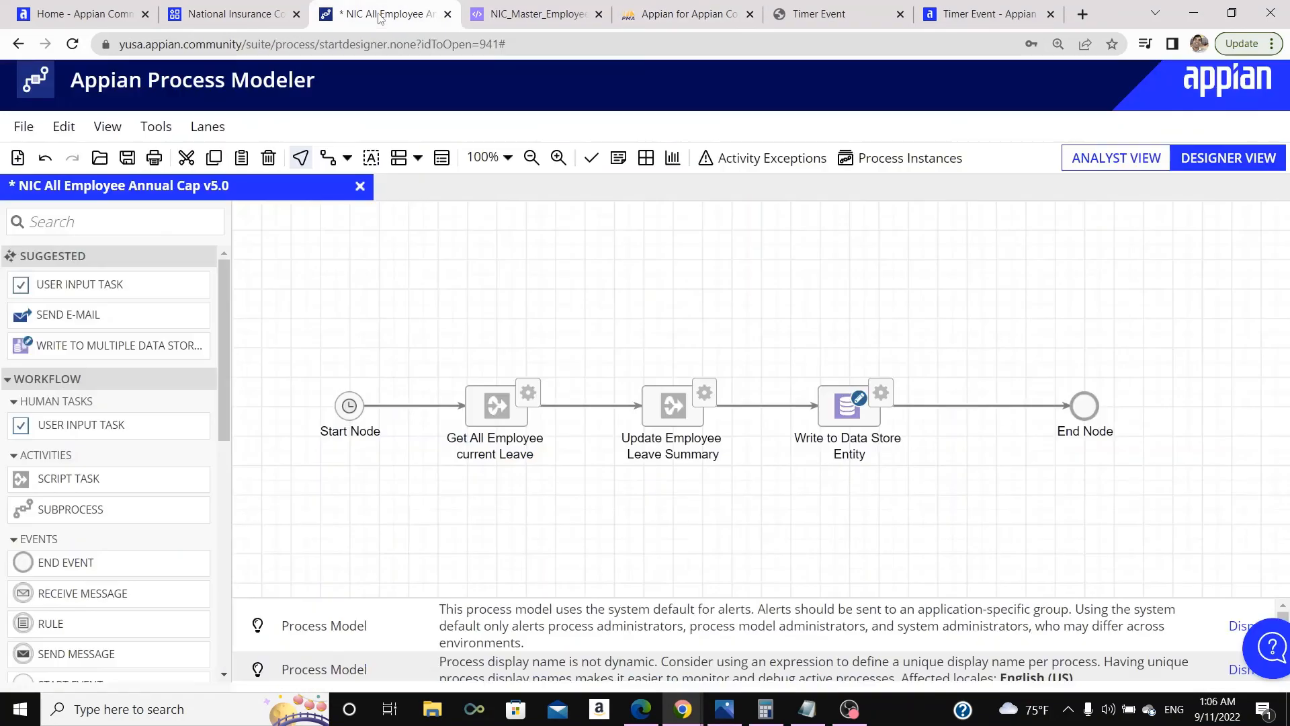
Save and publish the process model and open its running instance from the process instances list for monitoring.
click(24, 127)
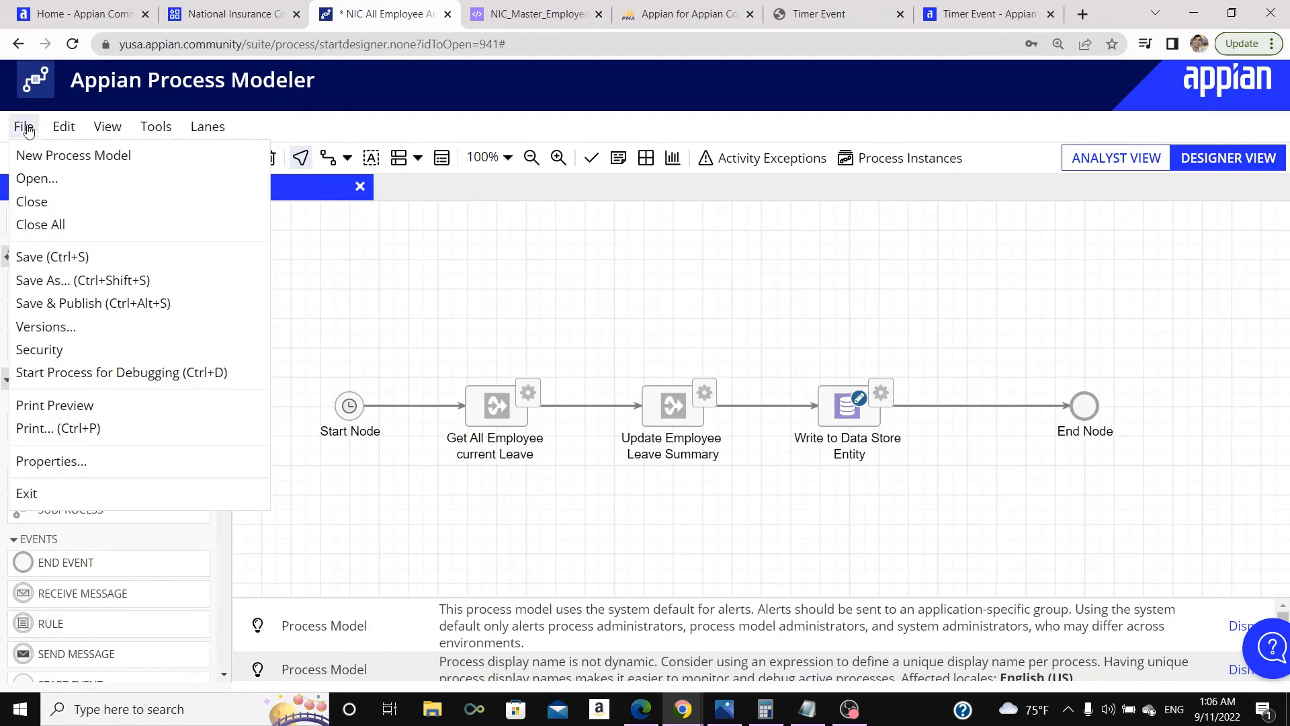
click(116, 303)
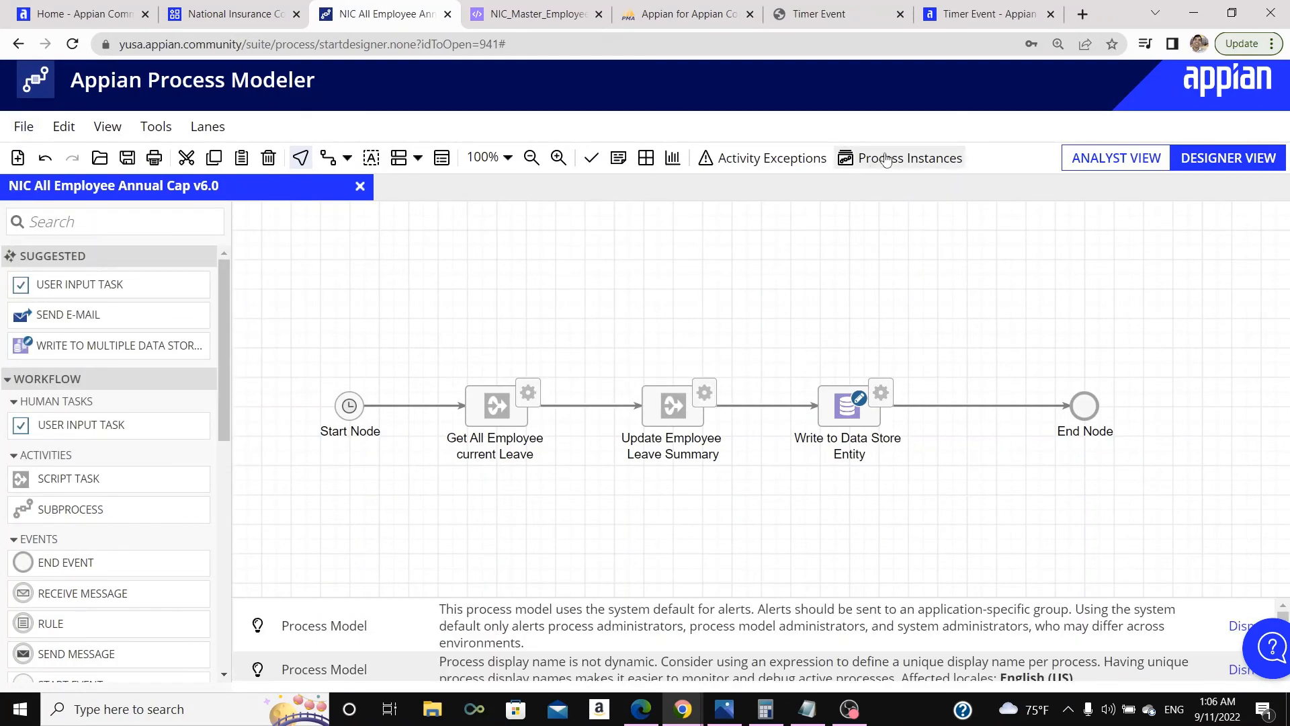
click(876, 162)
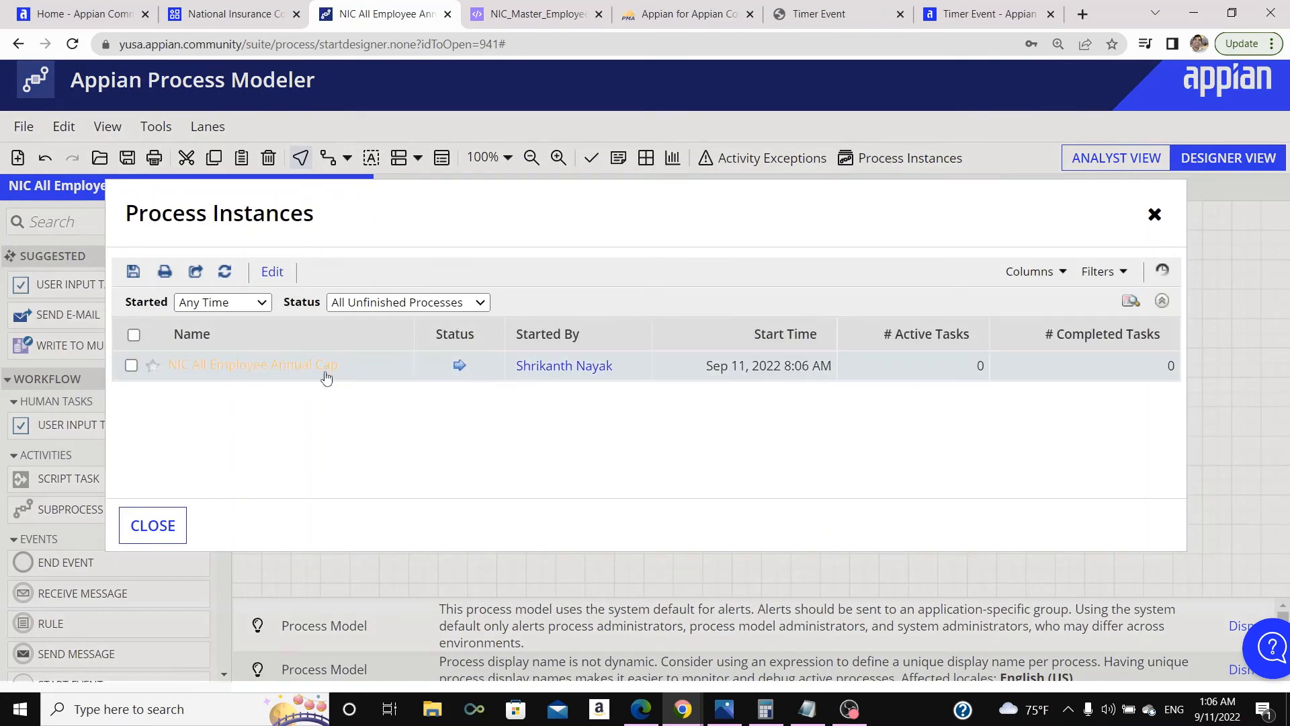
click(269, 378)
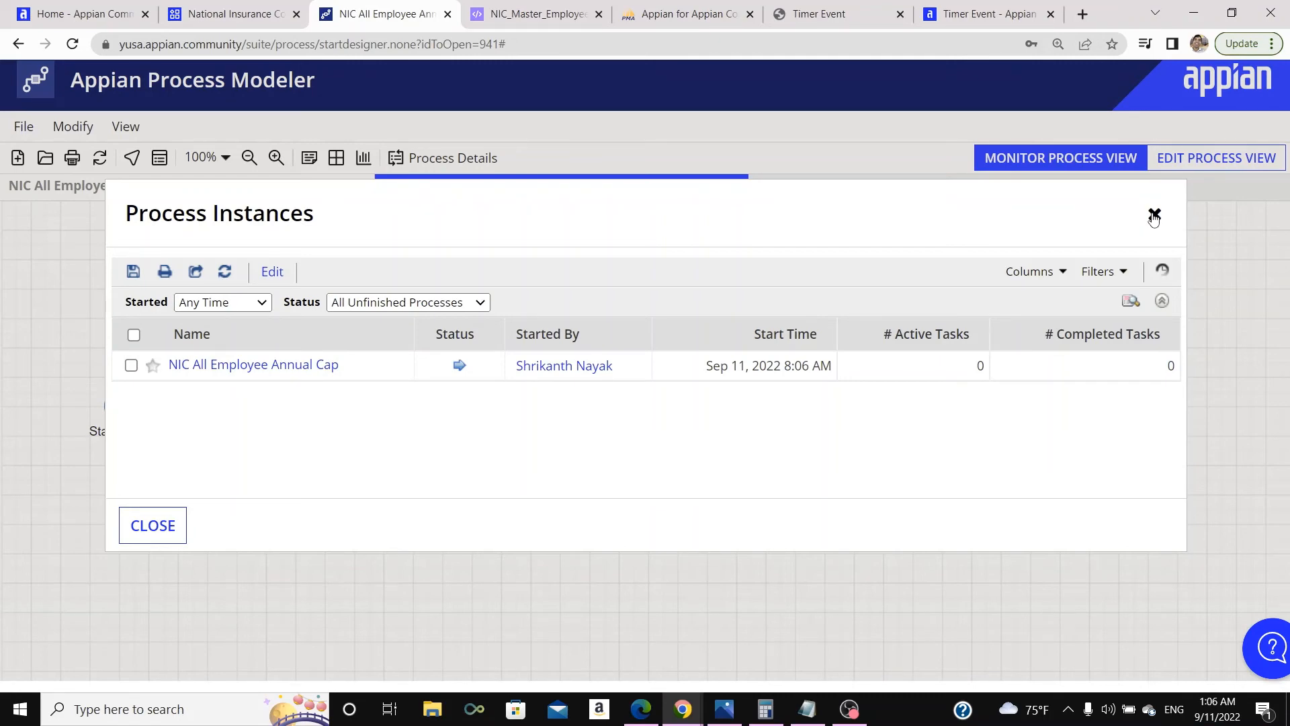
click(1153, 216)
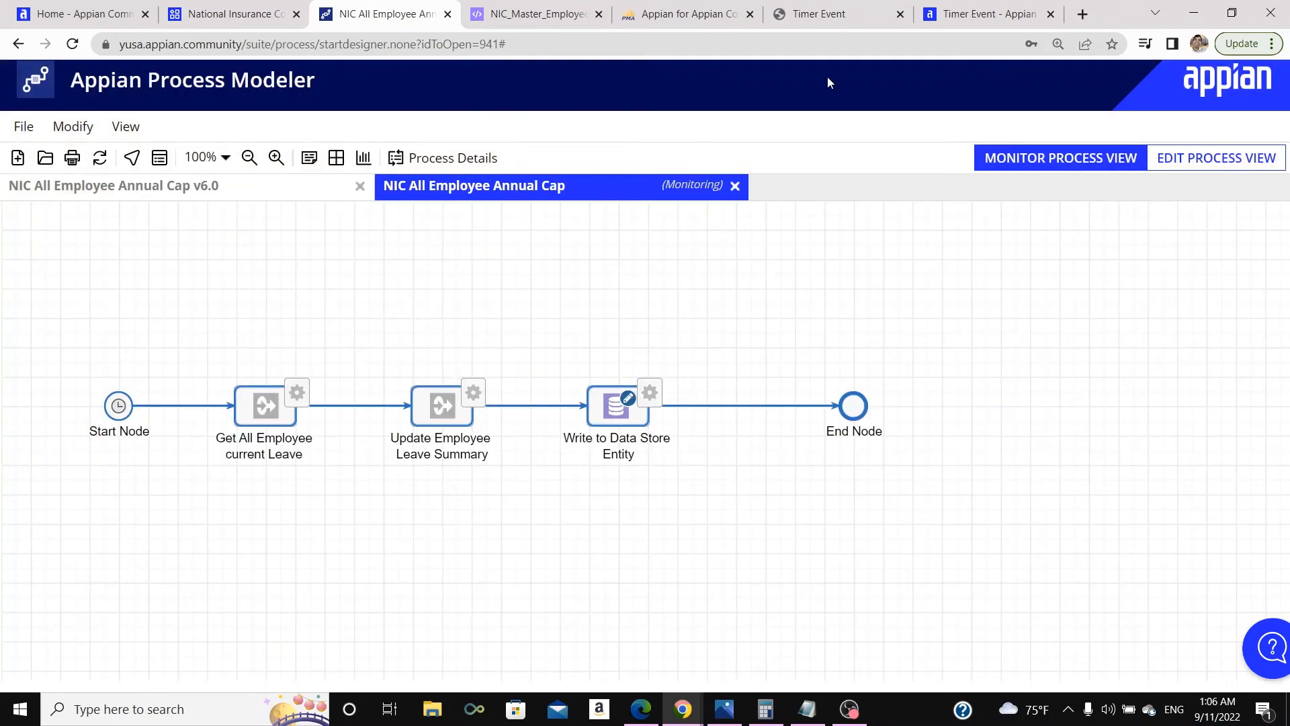
Switch to phpMyAdmin, reload the LeaveMaster table's rows and set VacationdayCount to 5 for the row with id 1.
click(685, 14)
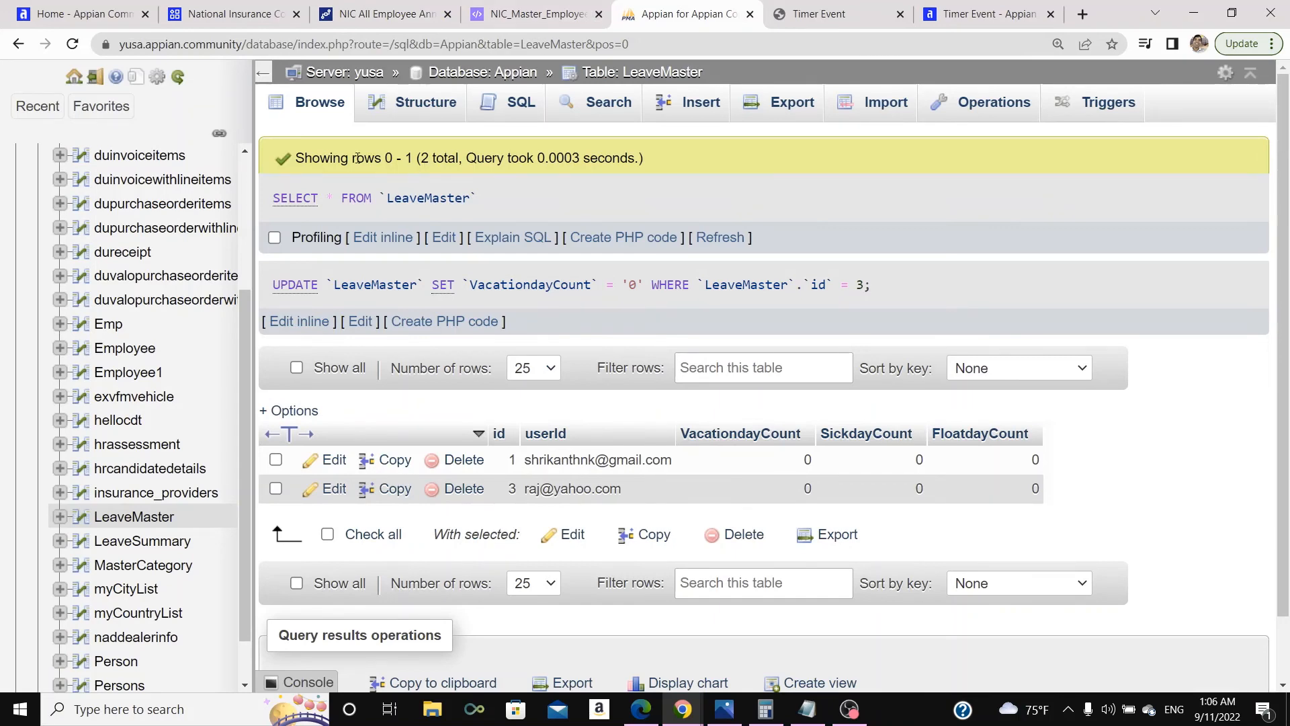
click(322, 104)
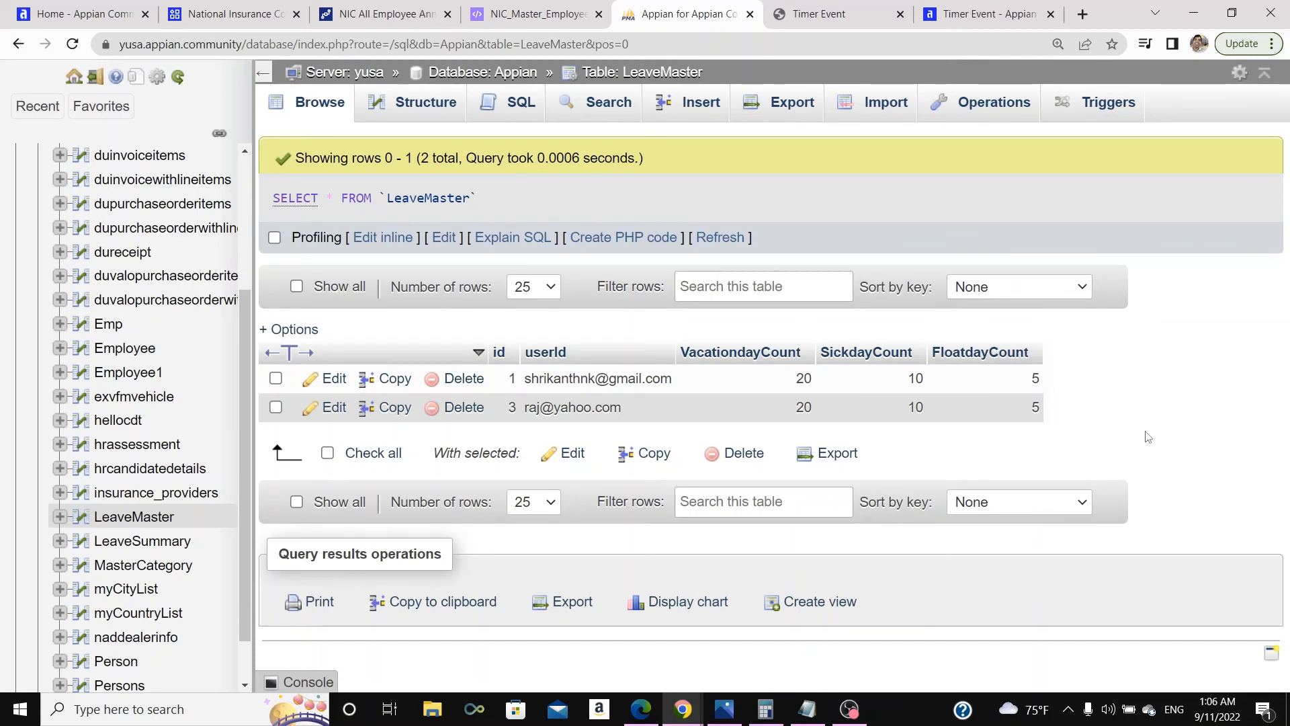
double_click(793, 379)
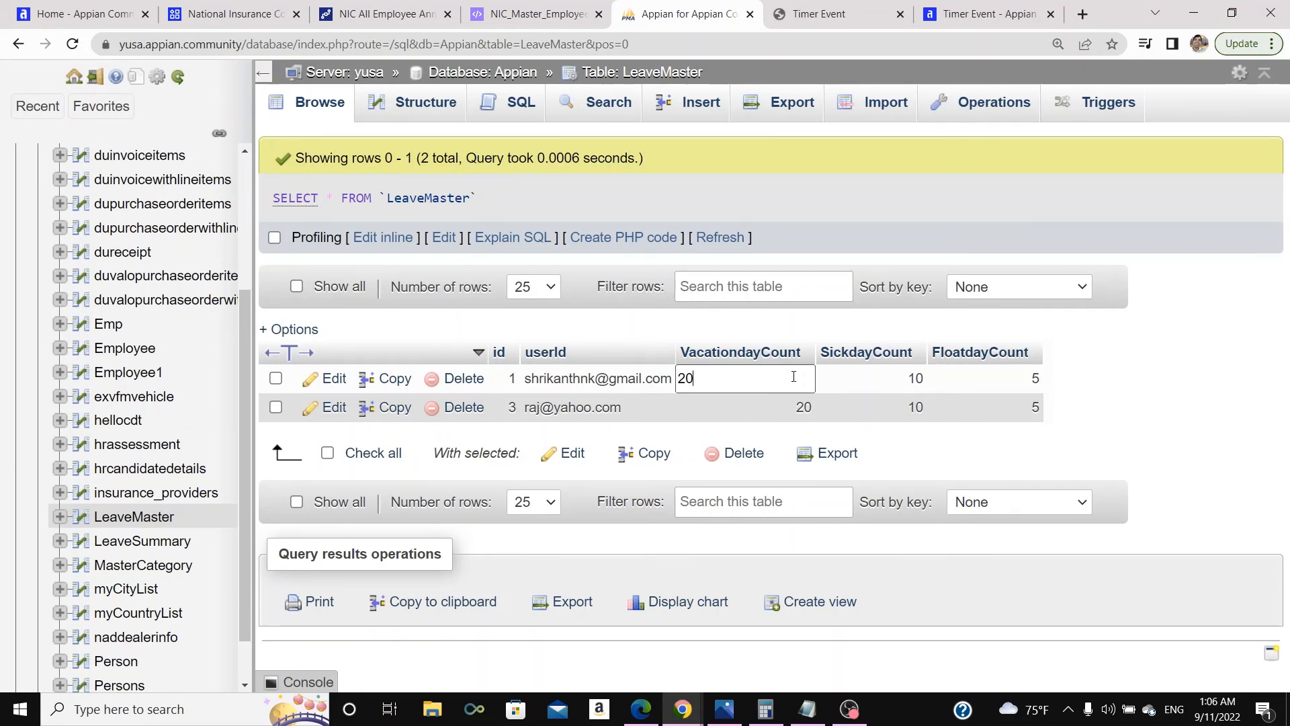
key(BackSpace)
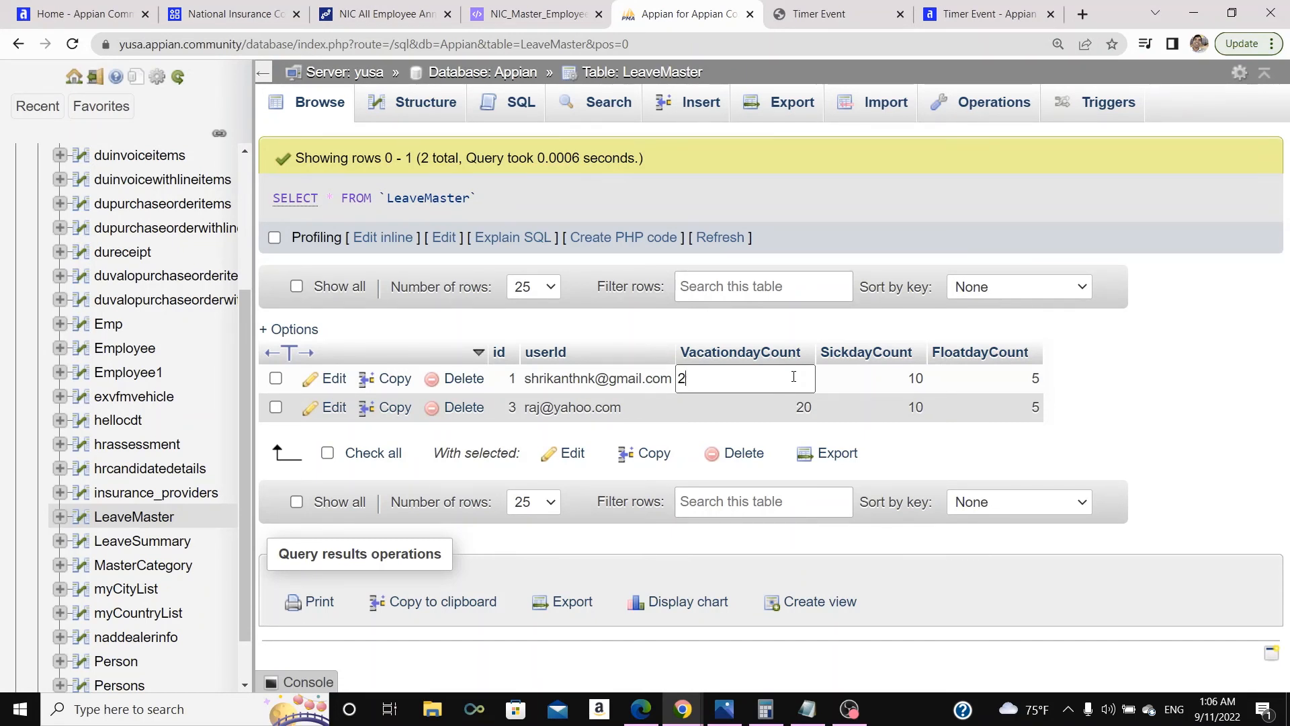
key(BackSpace)
text(5)
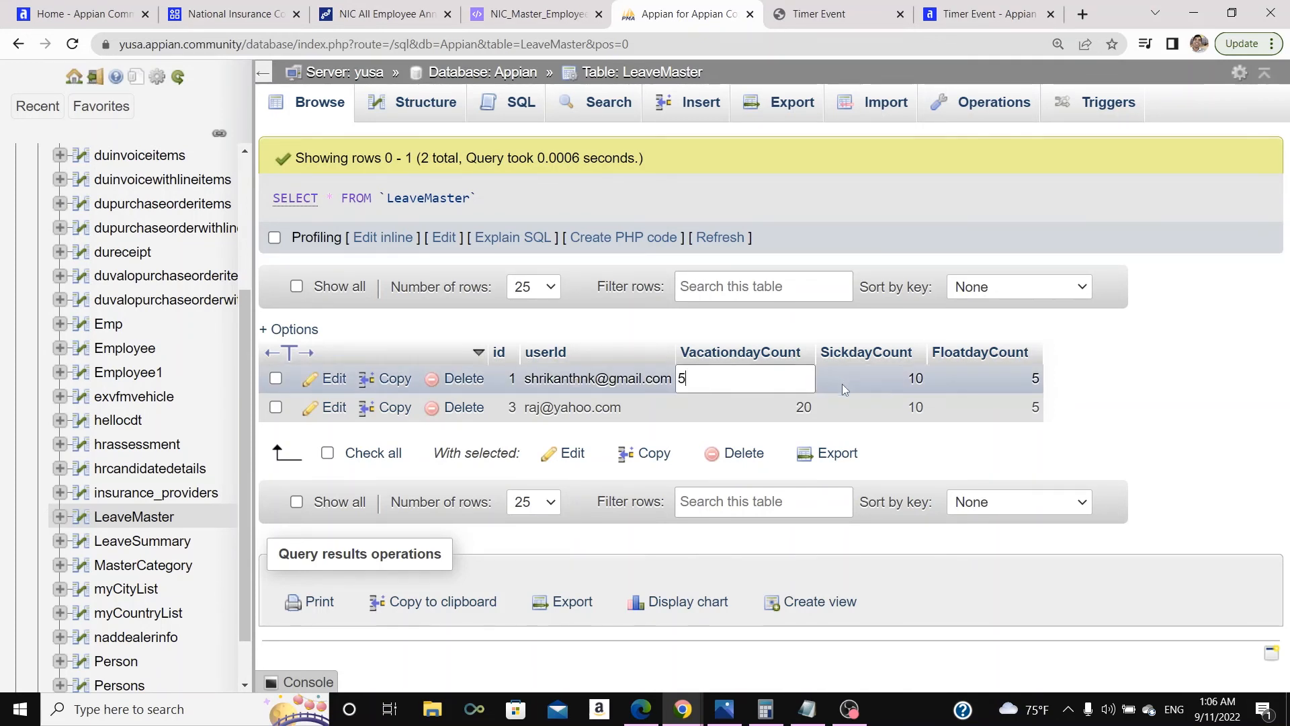
Set SickdayCount to 4 and FloatdayCount to 1 in the LeaveMaster row with id 1.
double_click(888, 378)
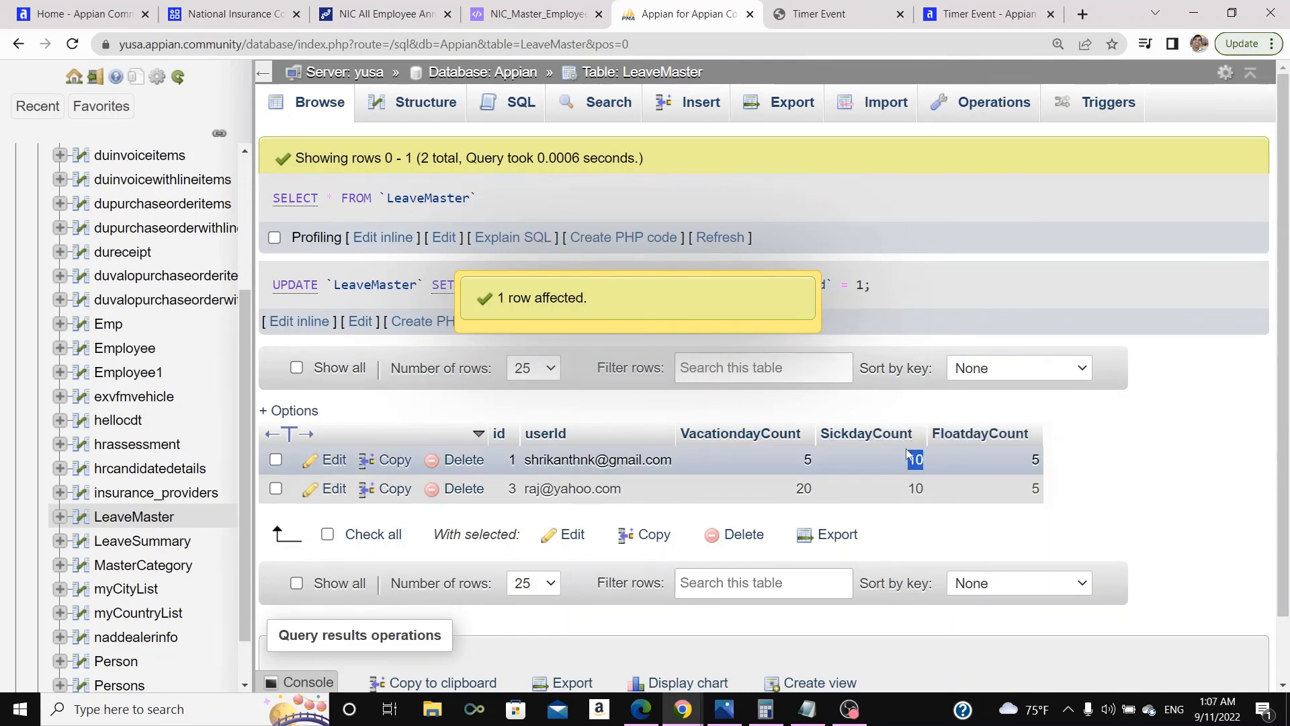
key(BackSpace)
key(BackSpace)
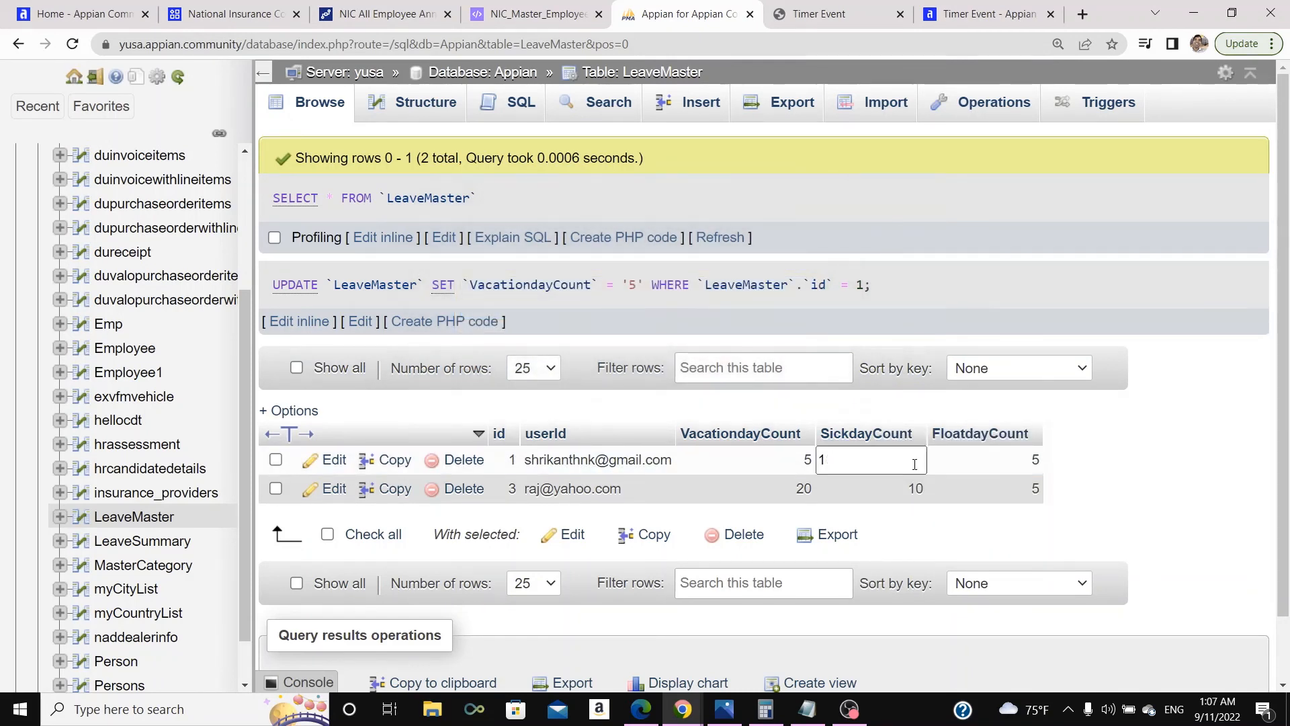
text(4)
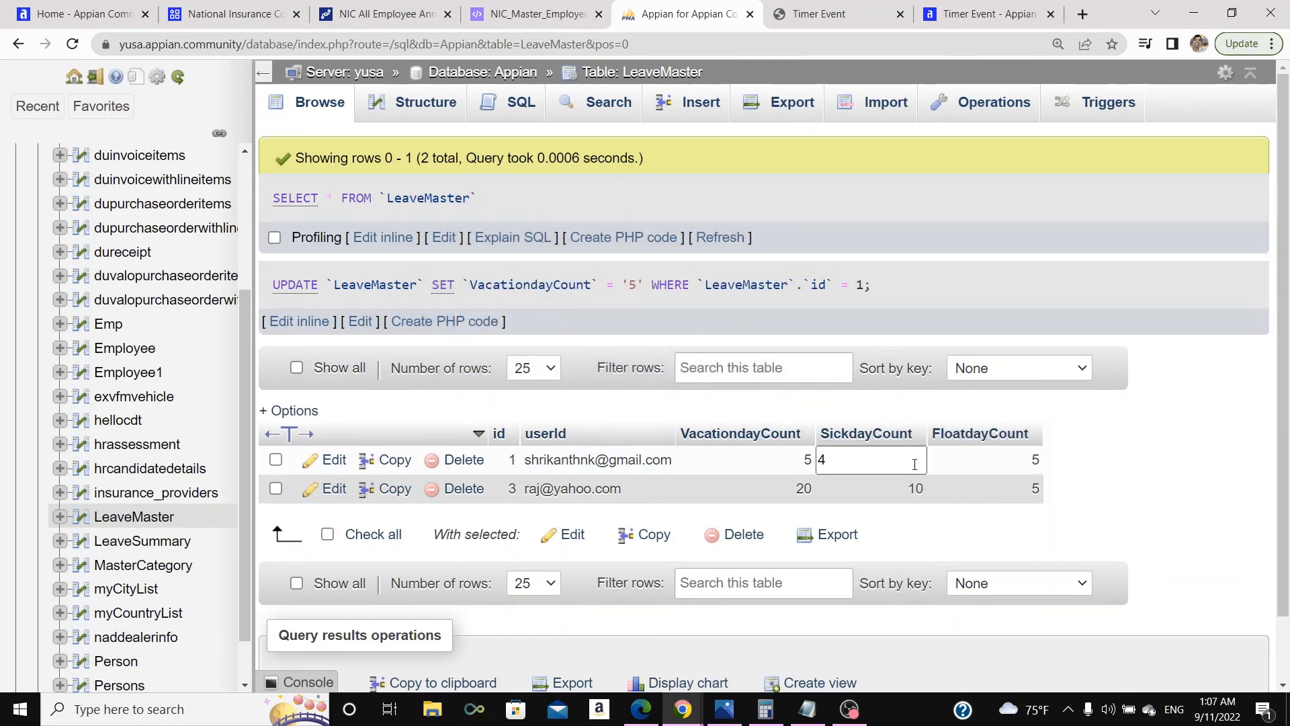
click(1035, 461)
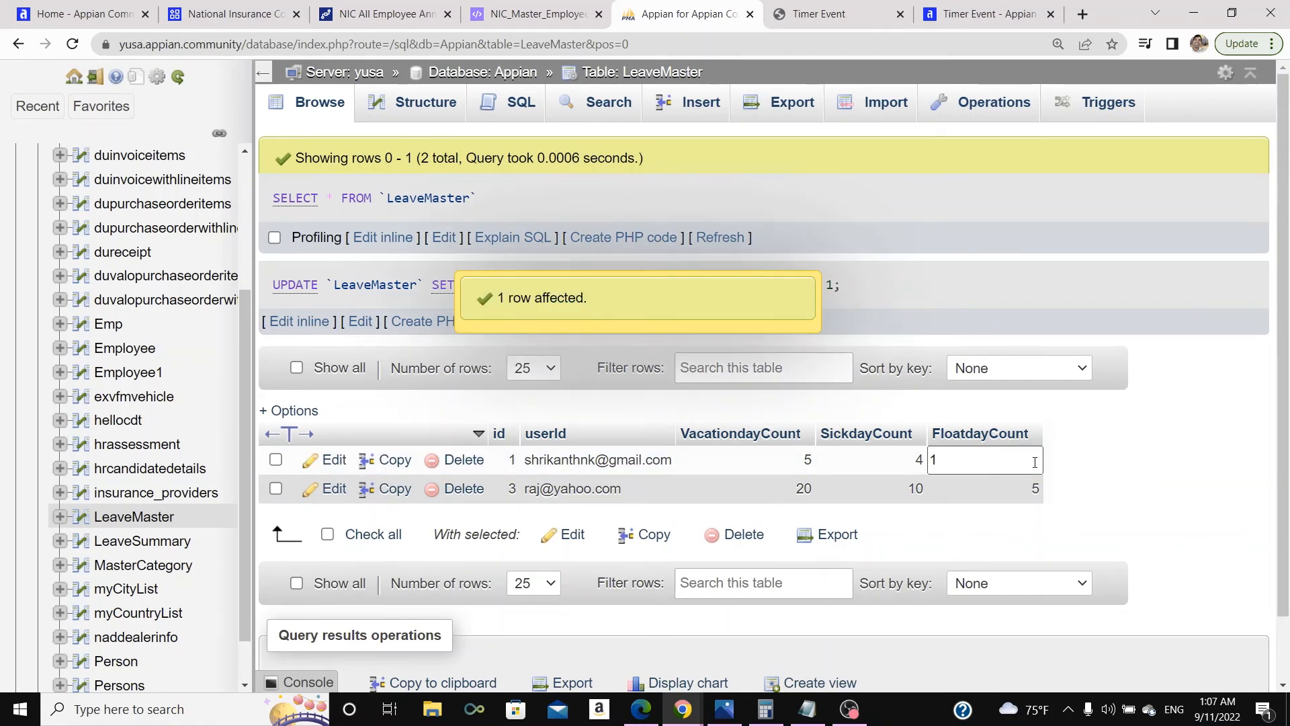
click(1127, 477)
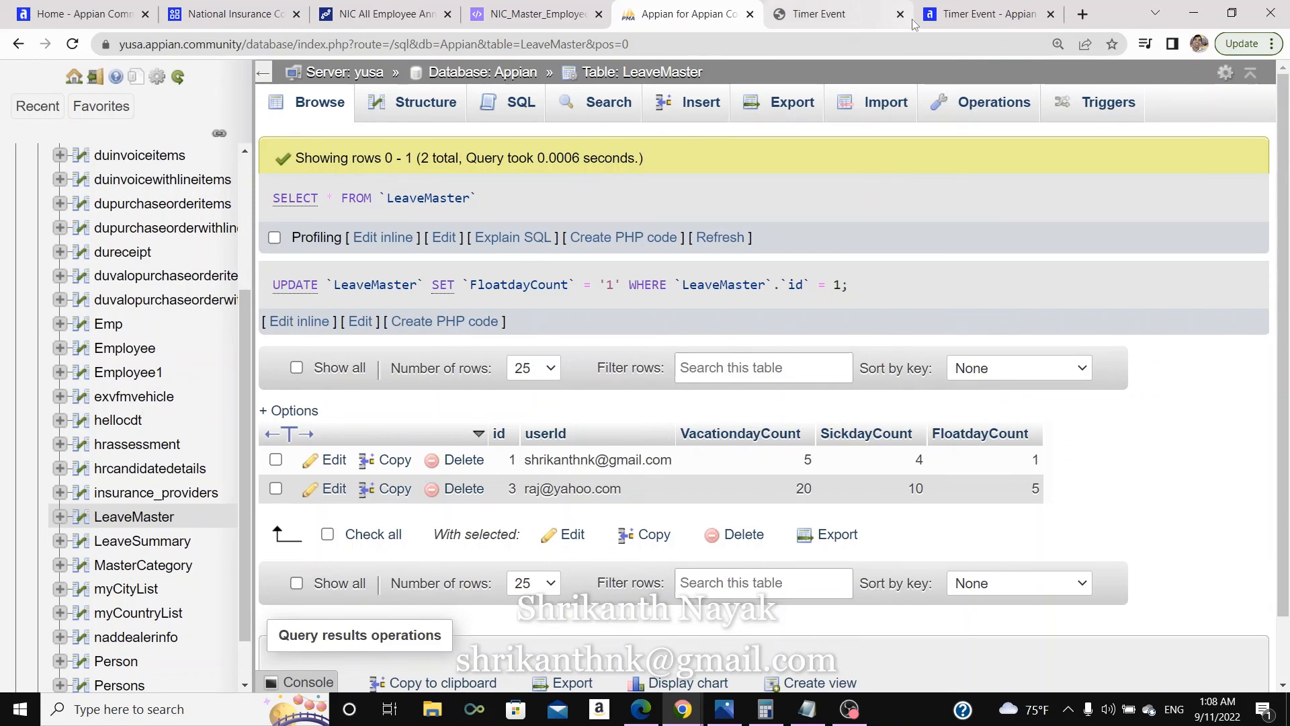
Switch back to the Appian Process Modeler, refresh the list of all process instances and open the latest one for monitoring.
click(395, 19)
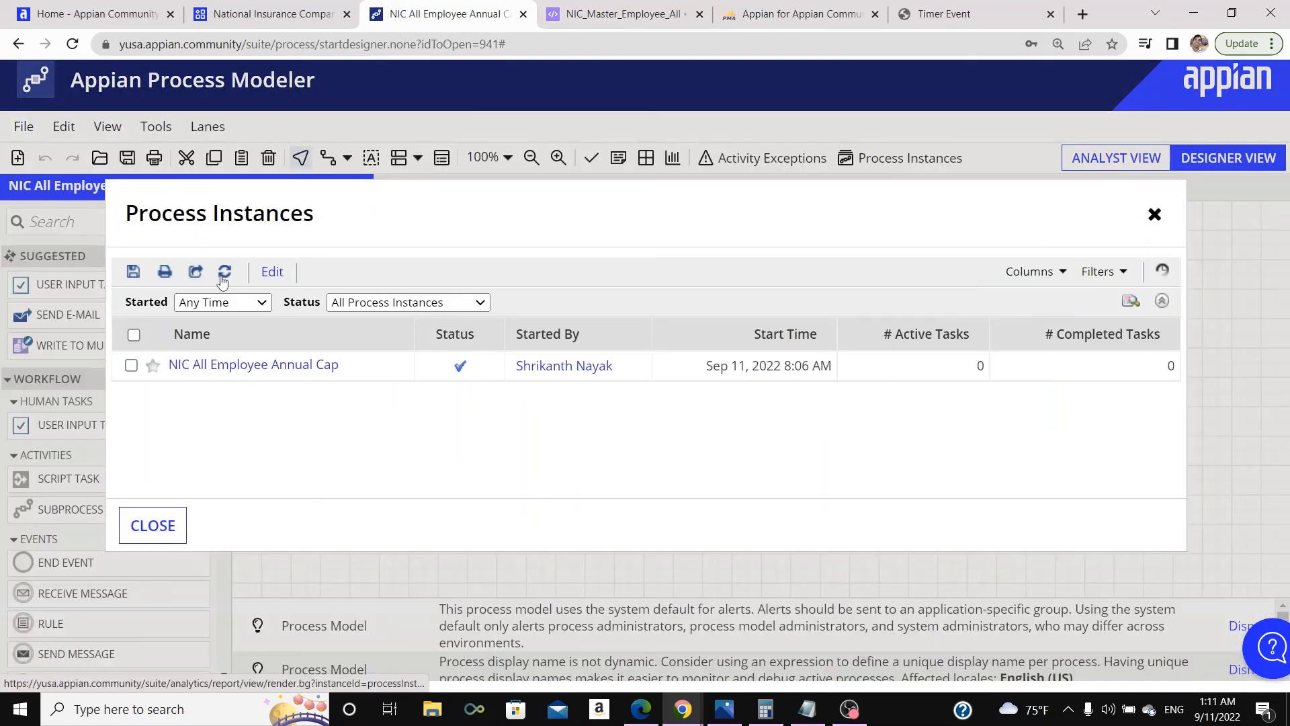
click(223, 273)
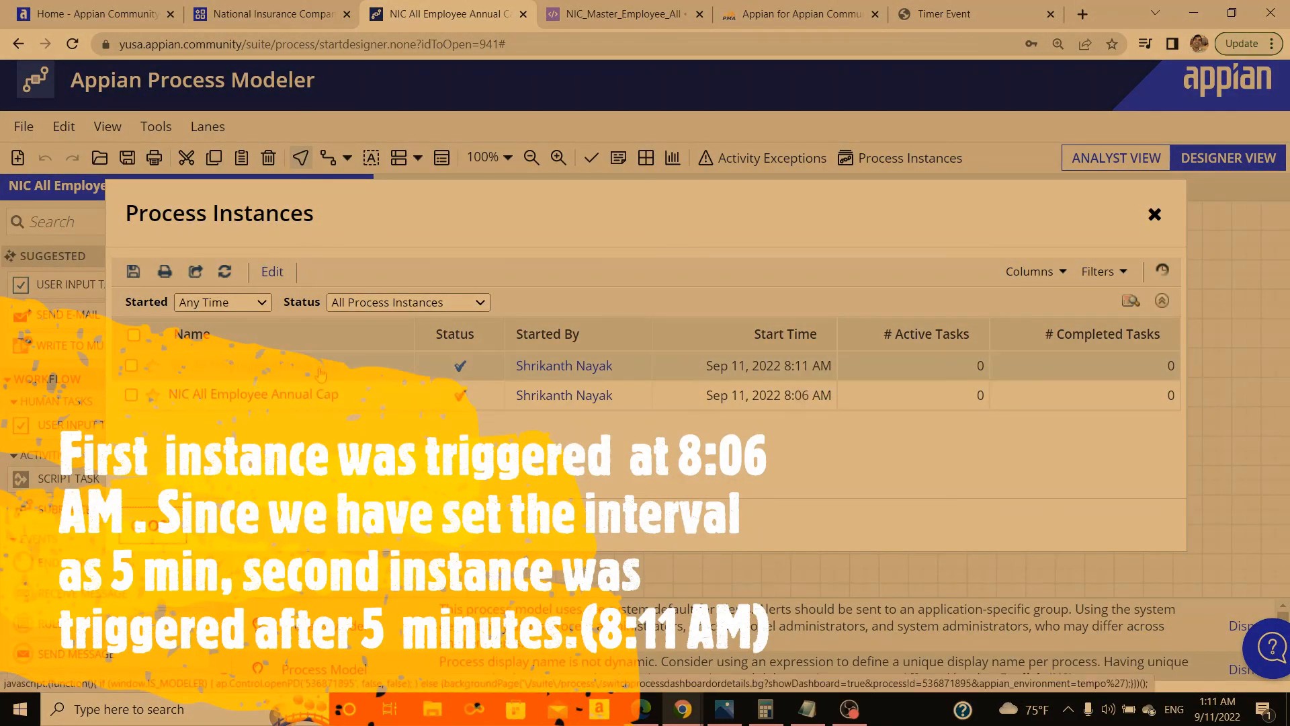
click(293, 375)
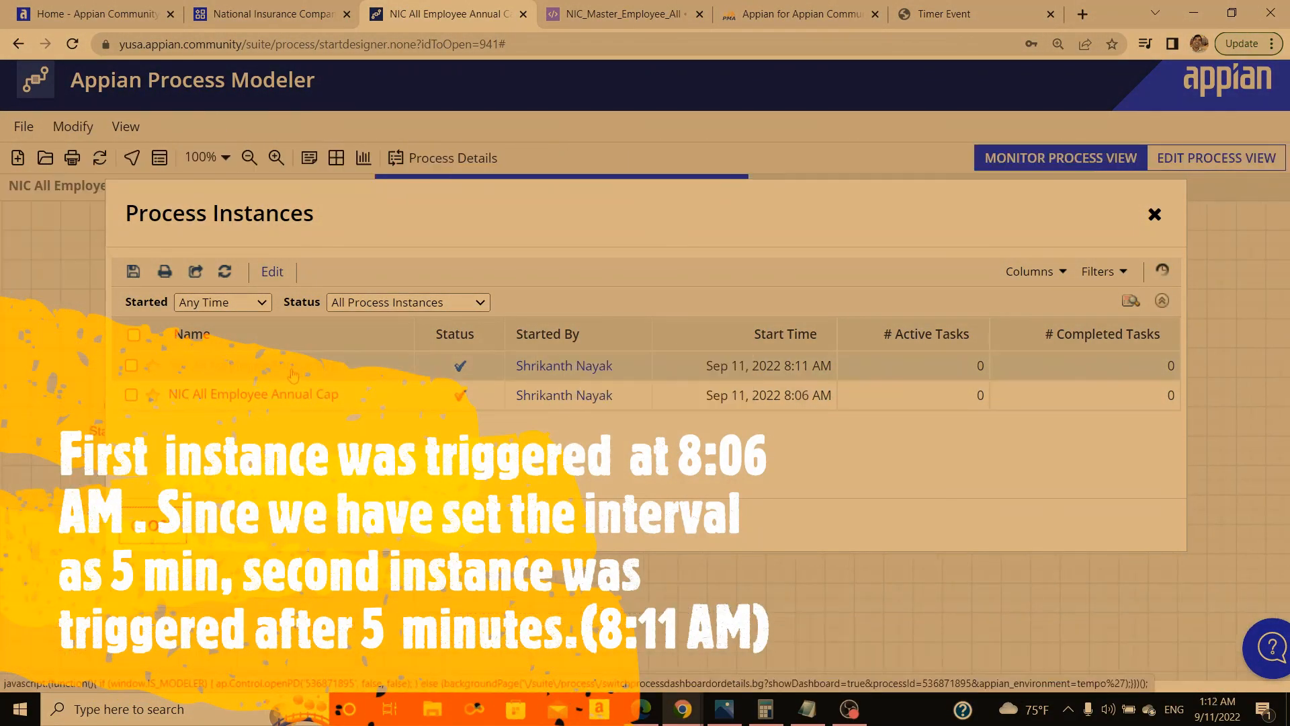
click(1154, 215)
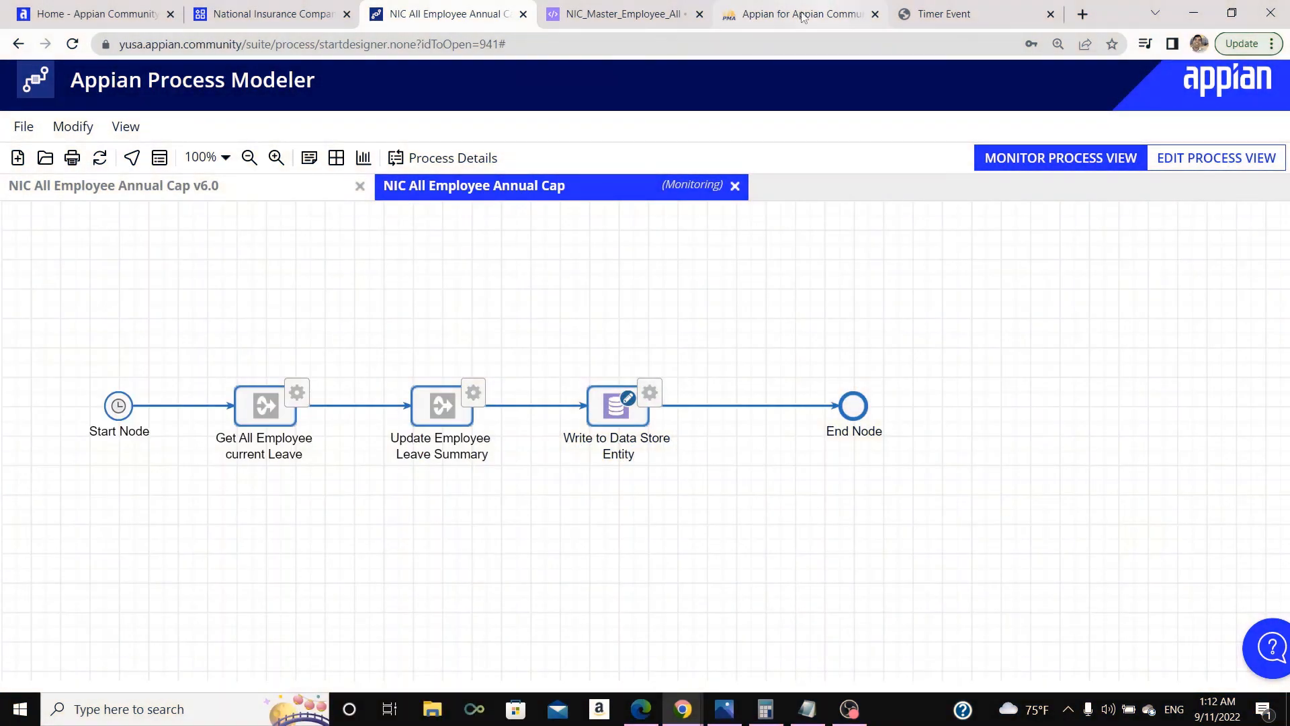
Return to phpMyAdmin and reload the LeaveMaster table to check the employees' leave counts after the latest timer run.
click(793, 14)
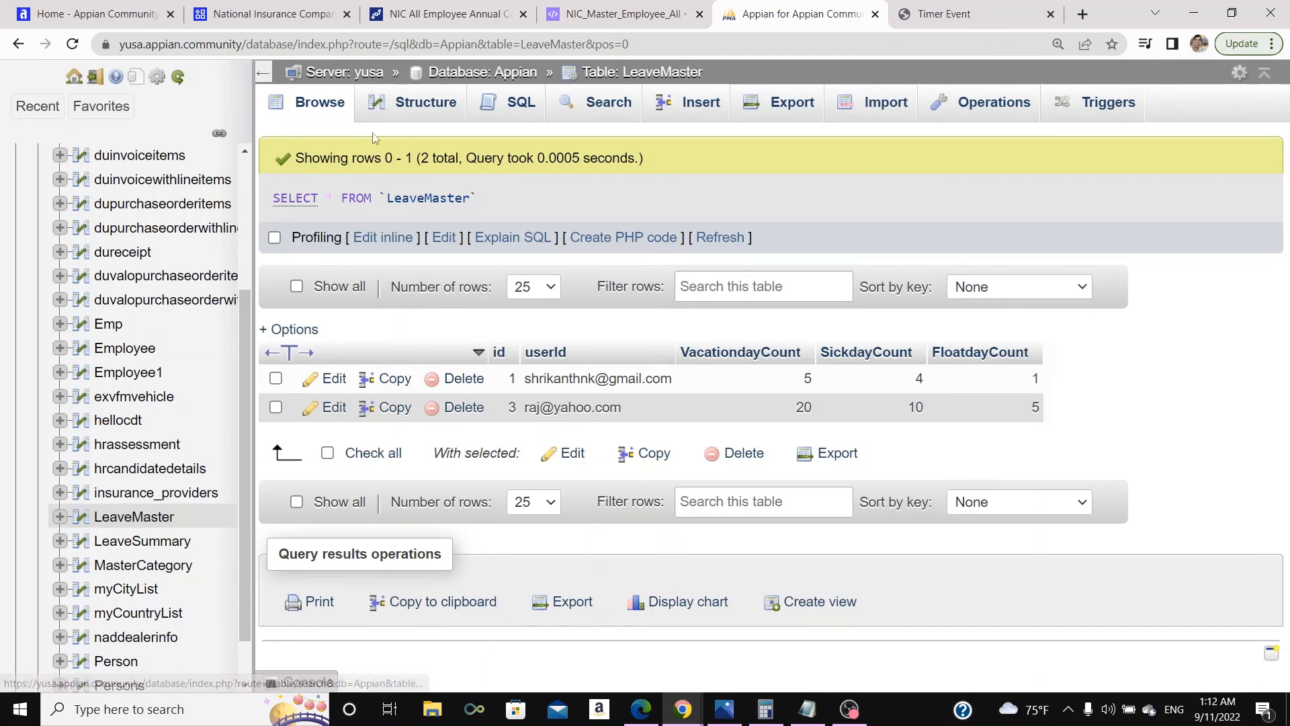
click(327, 113)
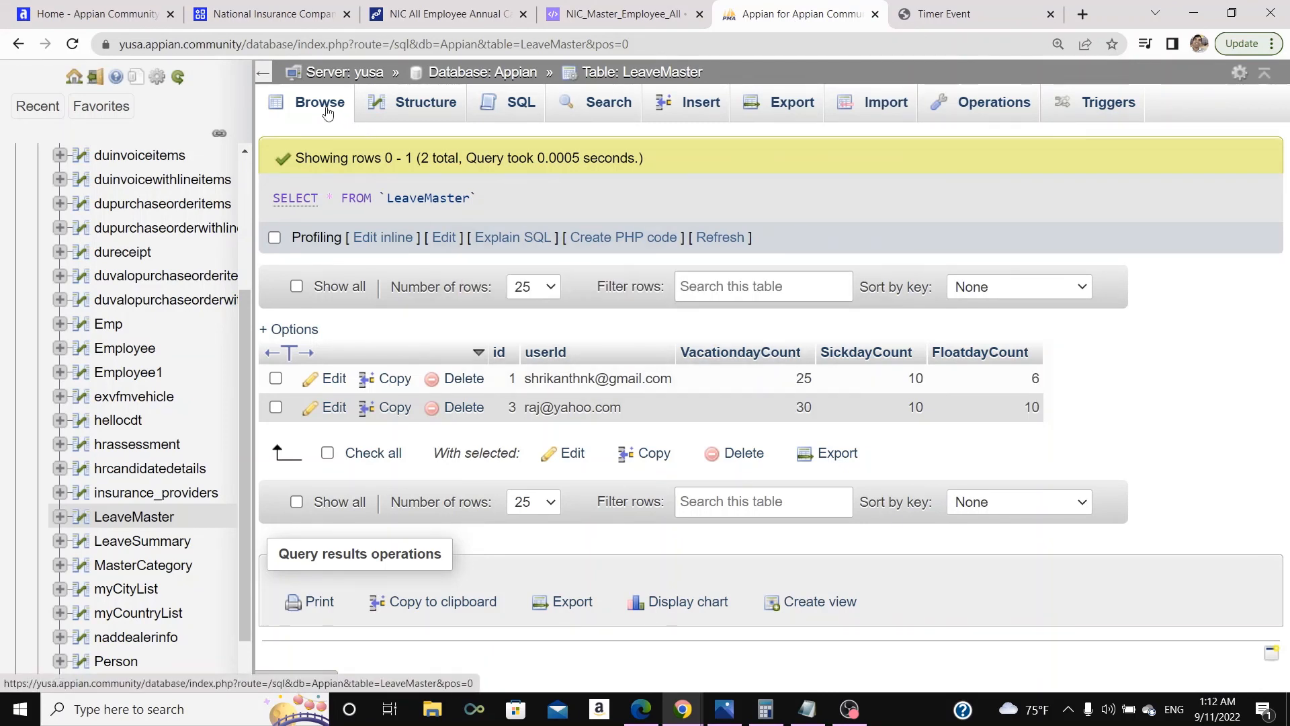